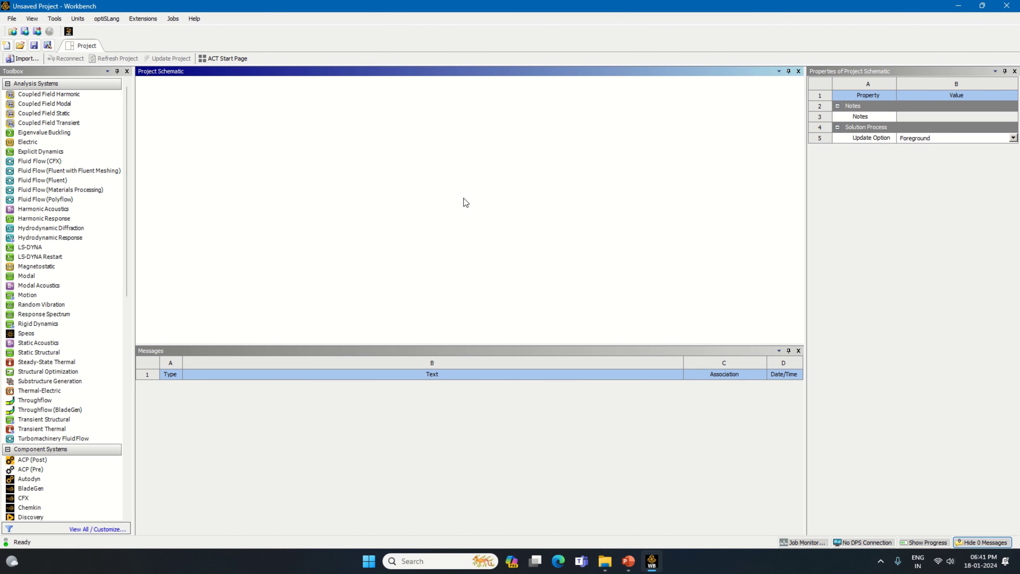
Add a Fluid Flow (Fluent) analysis system to the project and start a new DesignModeler geometry for it.
{"action": "double_click", "coordinate": [60, 180]}
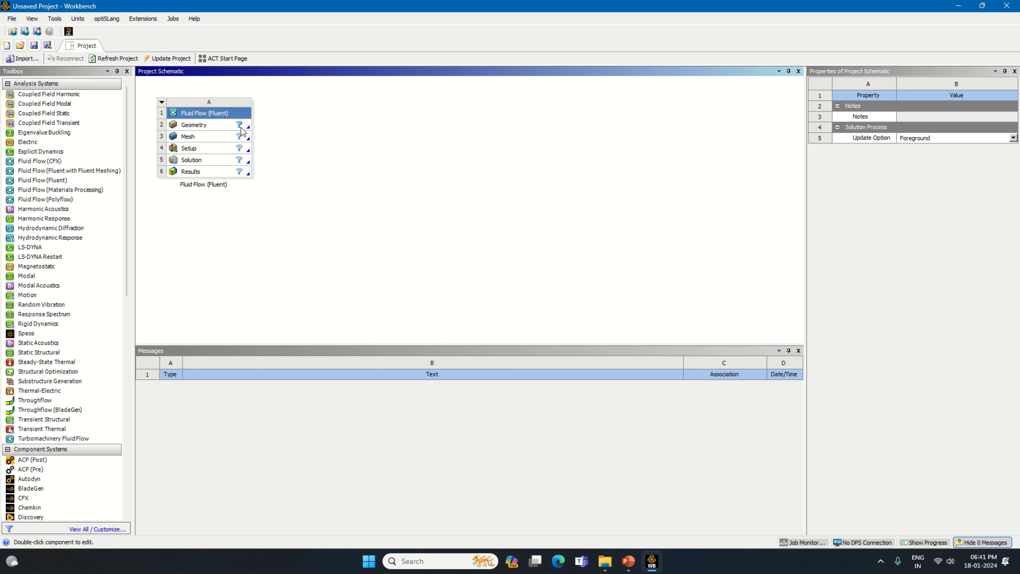
{"action": "left_click", "coordinate": [241, 128]}
{"action": "right_click", "coordinate": [241, 128]}
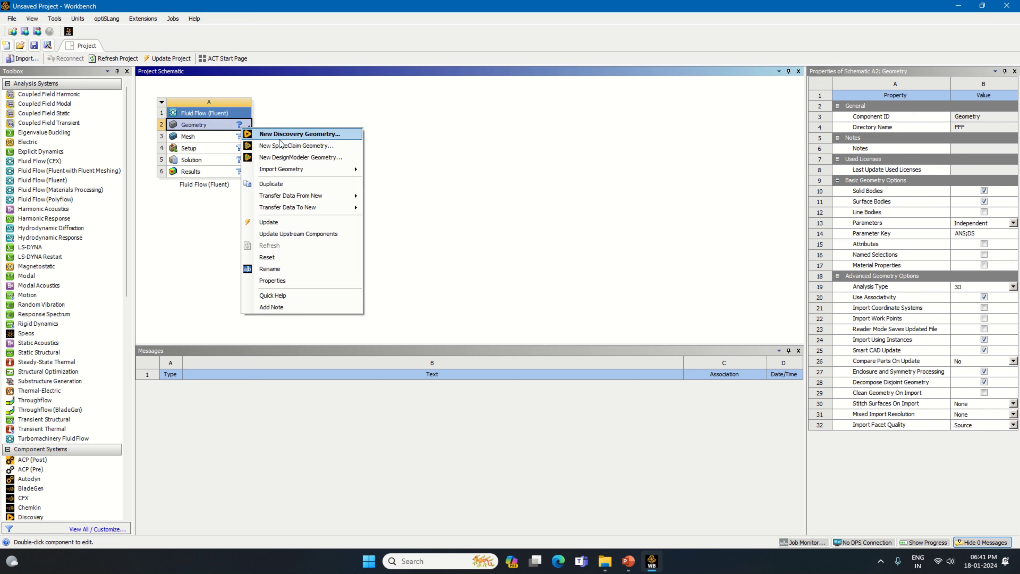
{"action": "left_click", "coordinate": [303, 158]}
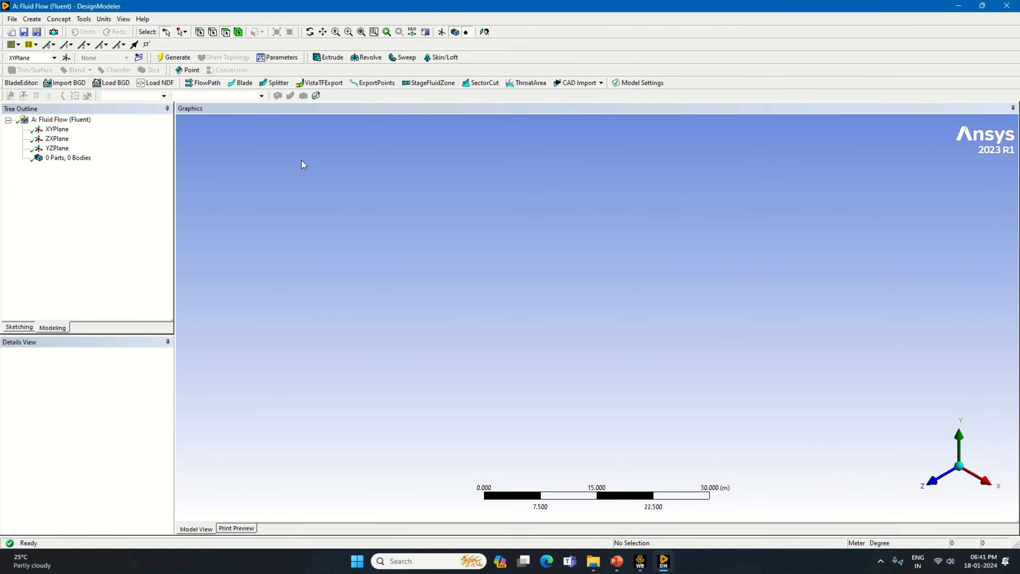
Set the geometry's length unit to millimeter.
{"action": "left_click", "coordinate": [32, 19]}
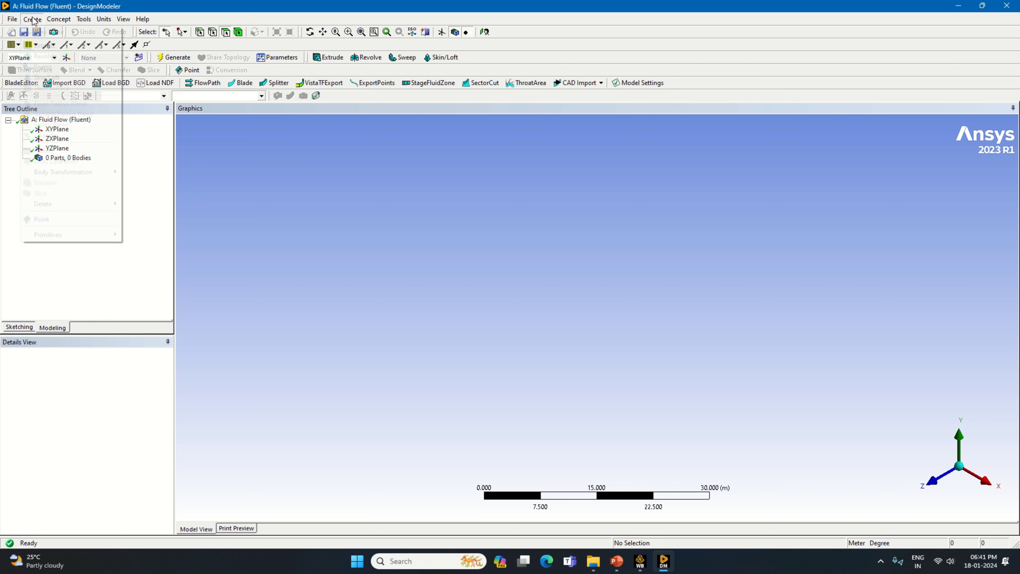
{"action": "mouse_move", "coordinate": [104, 19]}
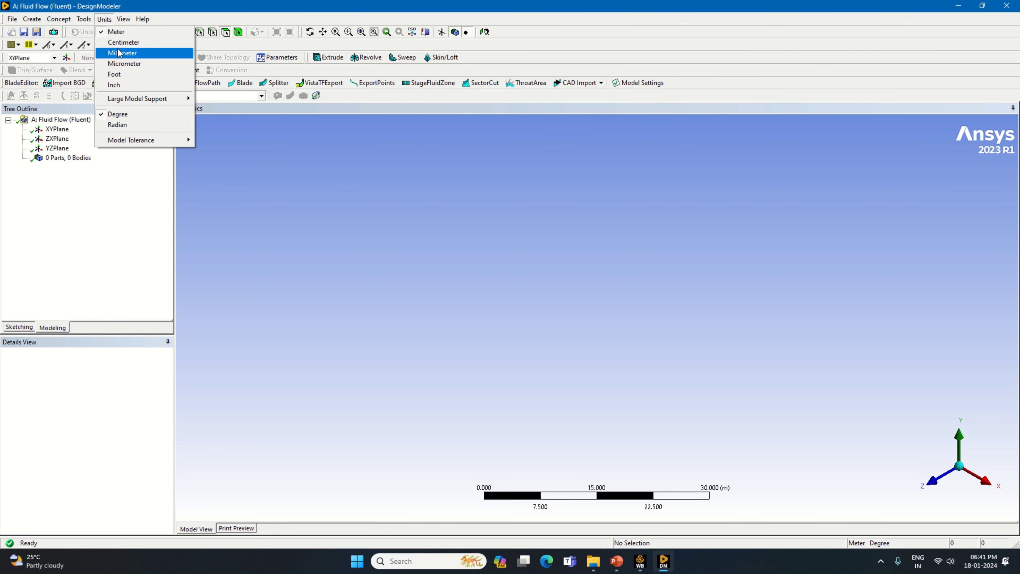
{"action": "left_click", "coordinate": [123, 54]}
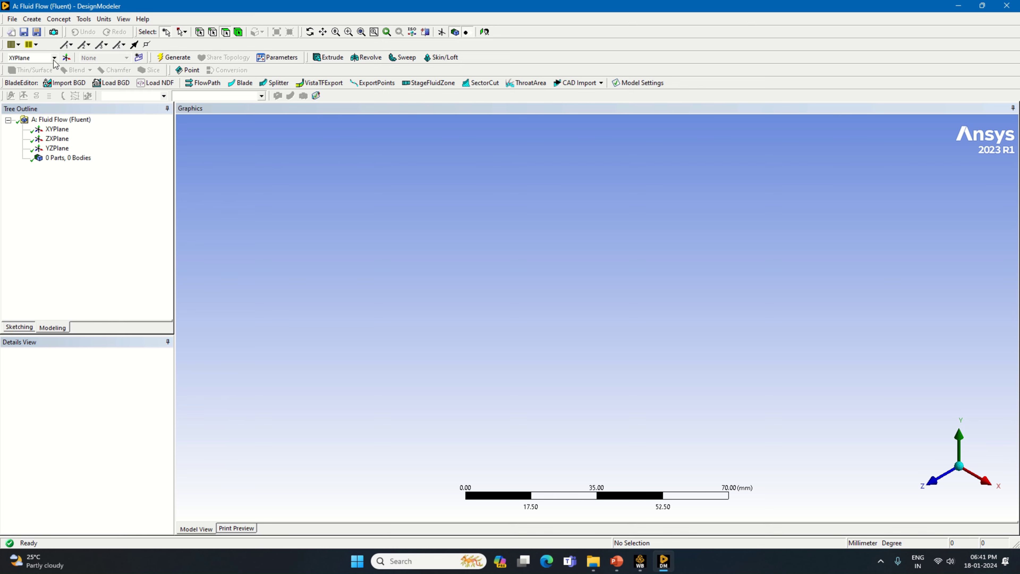
Define a cylinder primitive on the XY plane with axis components Y 65 mm and Z 0 mm, and radius 17 mm.
{"action": "left_click", "coordinate": [60, 129]}
{"action": "left_click", "coordinate": [32, 19]}
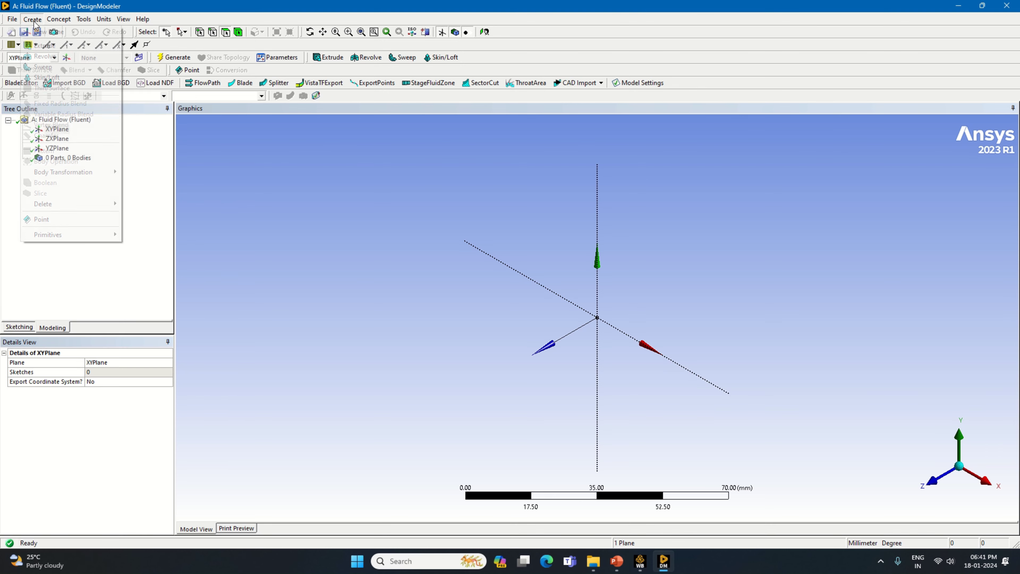
{"action": "mouse_move", "coordinate": [60, 237]}
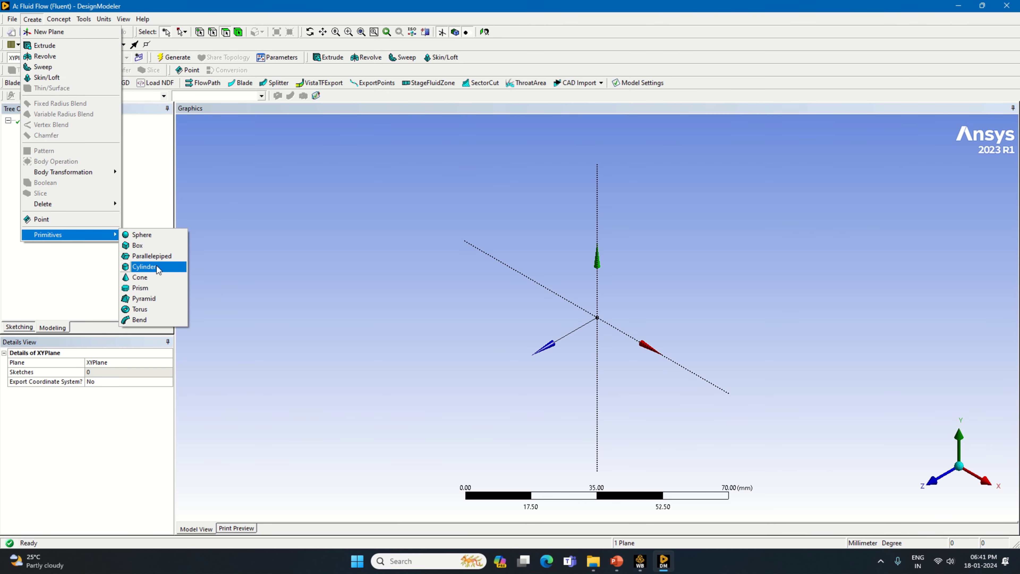
{"action": "left_click", "coordinate": [156, 266]}
{"action": "left_click", "coordinate": [102, 458]}
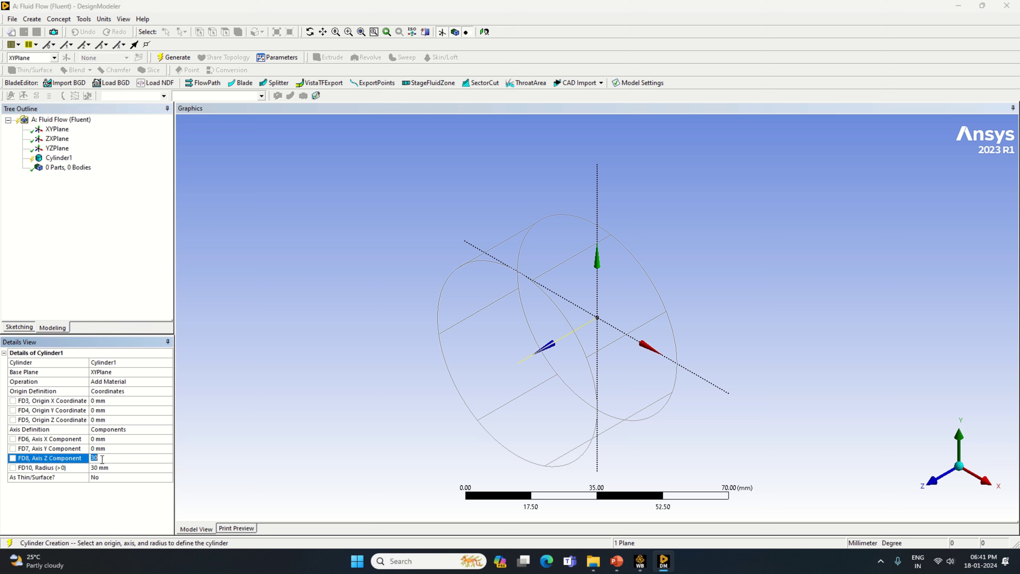
{"action": "left_click", "coordinate": [103, 449]}
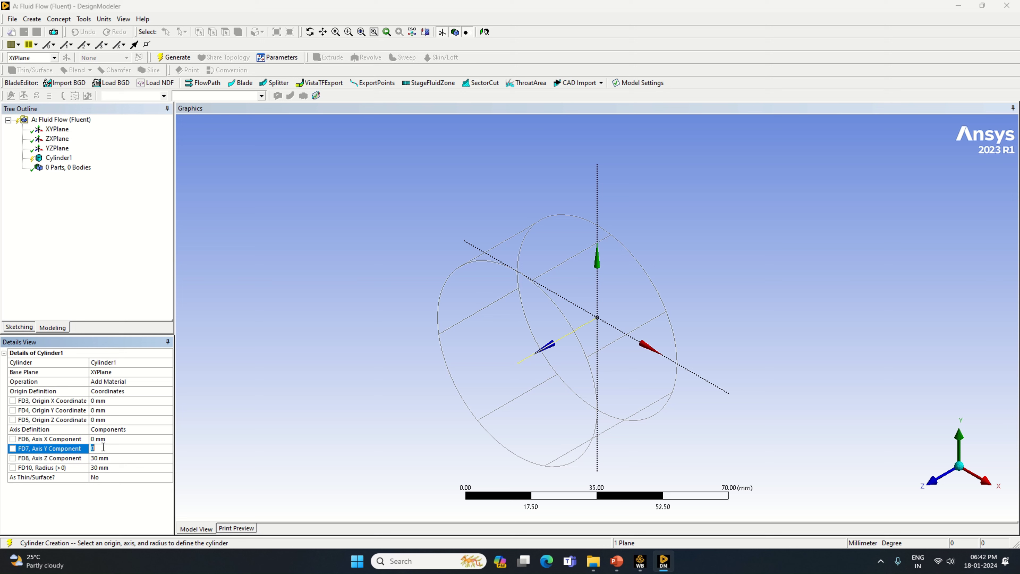
{"action": "type", "text": "65"}
{"action": "left_click", "coordinate": [102, 459]}
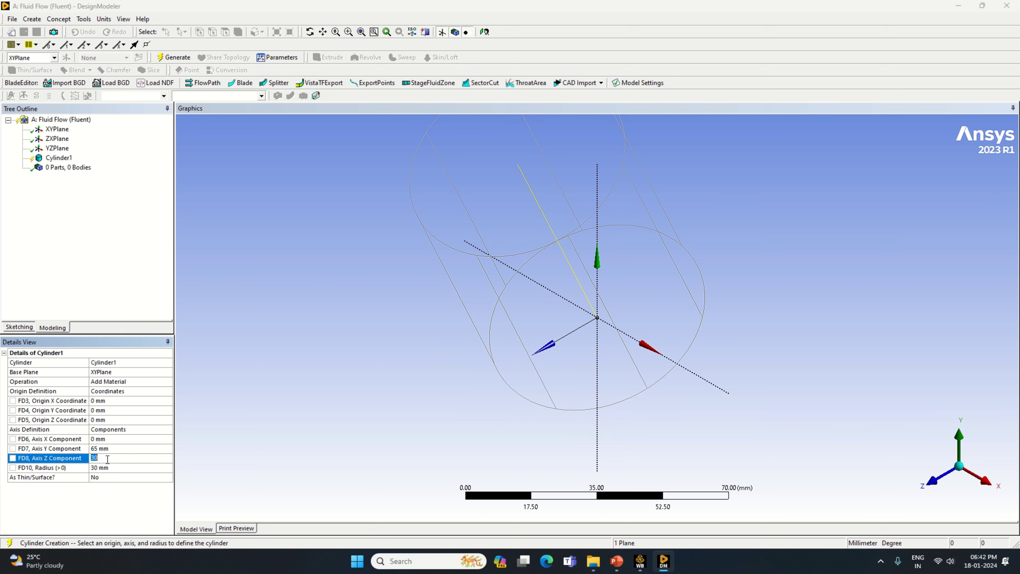
{"action": "type", "text": "0"}
{"action": "left_click", "coordinate": [102, 467]}
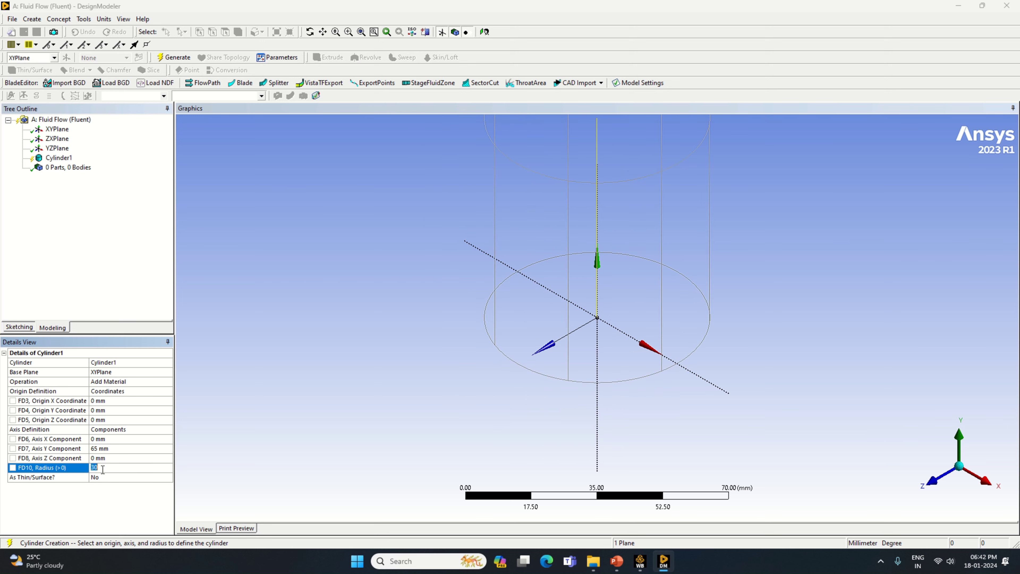
{"action": "type", "text": "17"}
{"action": "key", "text": "Return"}
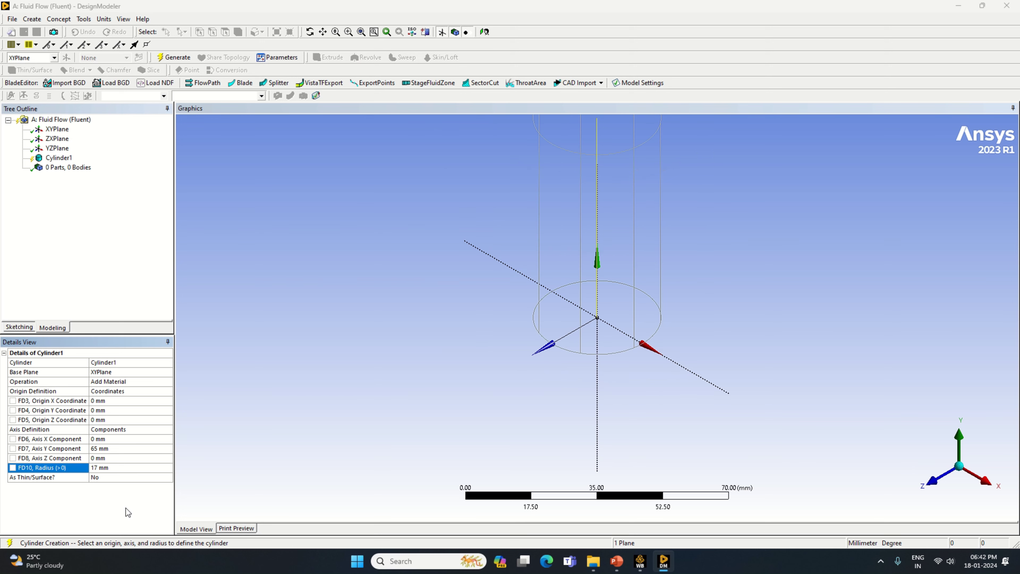
Set the 17 mm radius cylinder's operation to Add Frozen and generate it.
{"action": "left_click", "coordinate": [168, 383]}
{"action": "left_click", "coordinate": [168, 383]}
{"action": "left_click", "coordinate": [116, 396]}
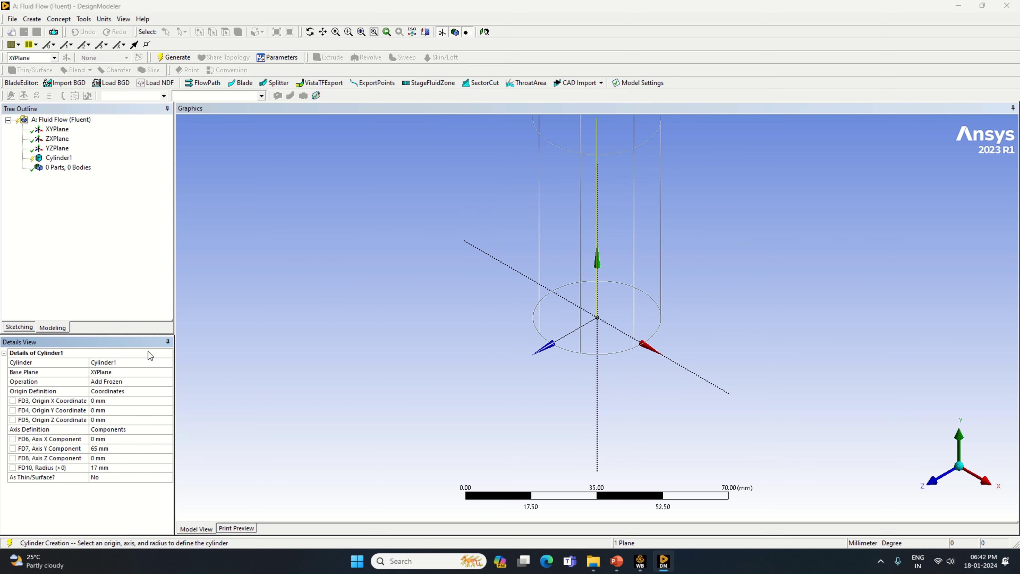
{"action": "left_click", "coordinate": [174, 60]}
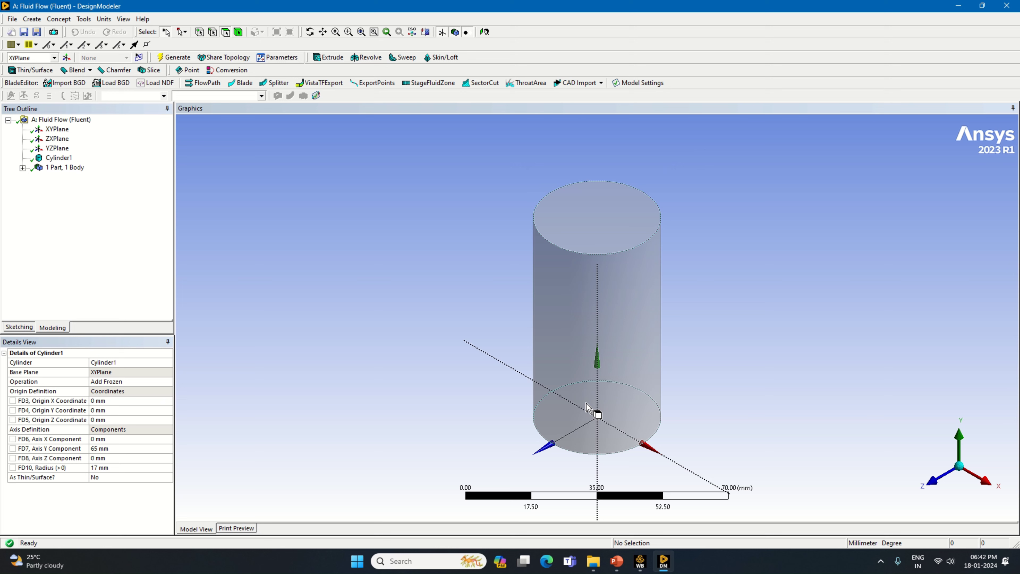
Define a second, concentric cylinder primitive with axis components Y 65 mm and Z 0 mm, and radius 9 mm.
{"action": "left_click", "coordinate": [32, 19]}
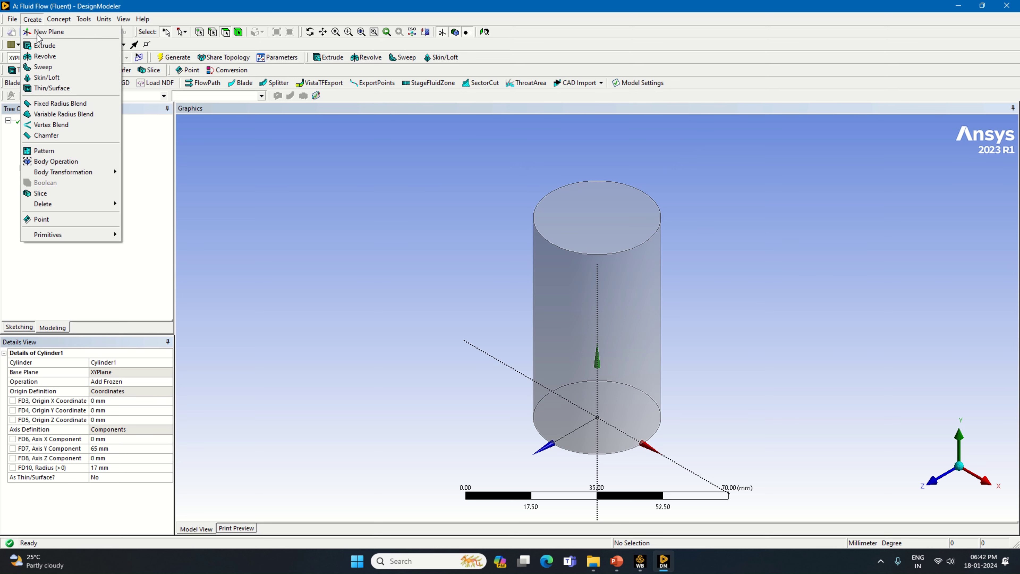
{"action": "mouse_move", "coordinate": [66, 233]}
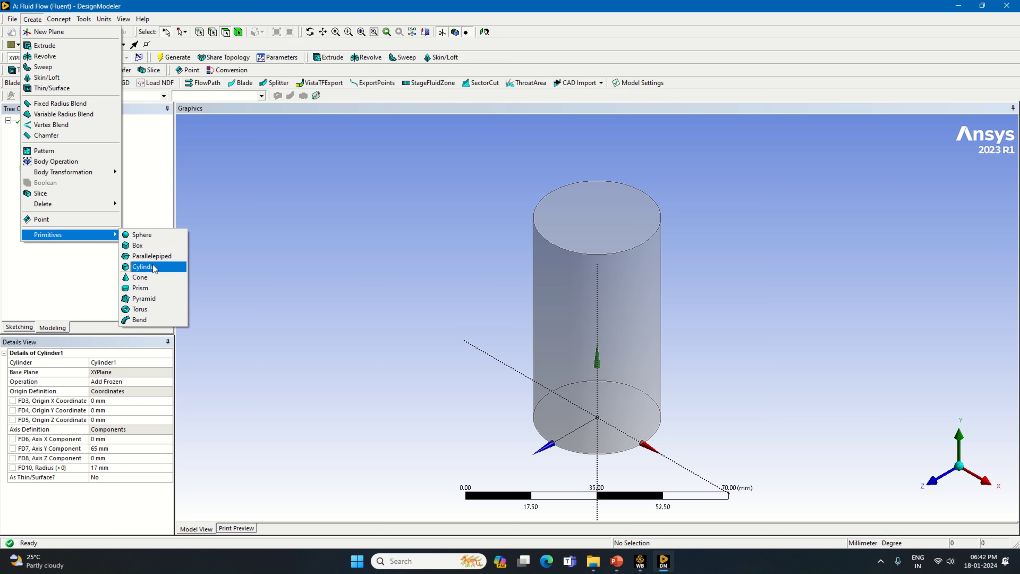
{"action": "left_click", "coordinate": [153, 266]}
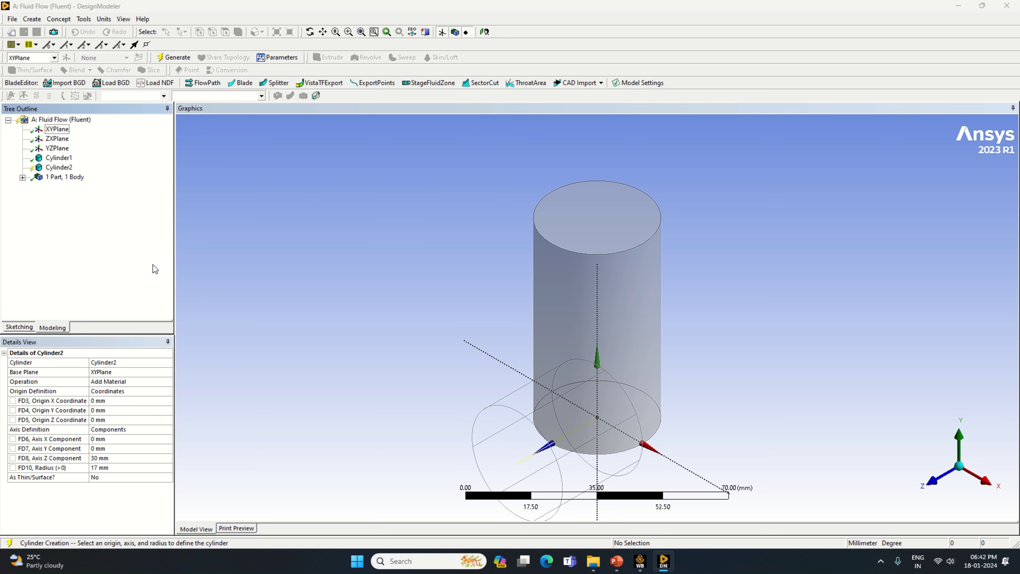
{"action": "left_click", "coordinate": [109, 449]}
{"action": "type", "text": "65"}
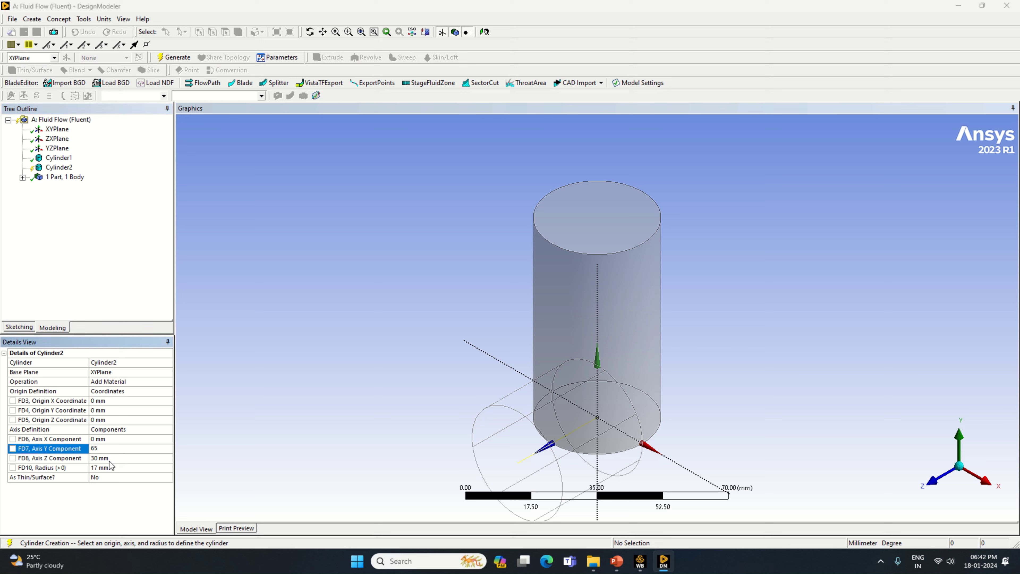
{"action": "left_click", "coordinate": [110, 461]}
{"action": "type", "text": "0"}
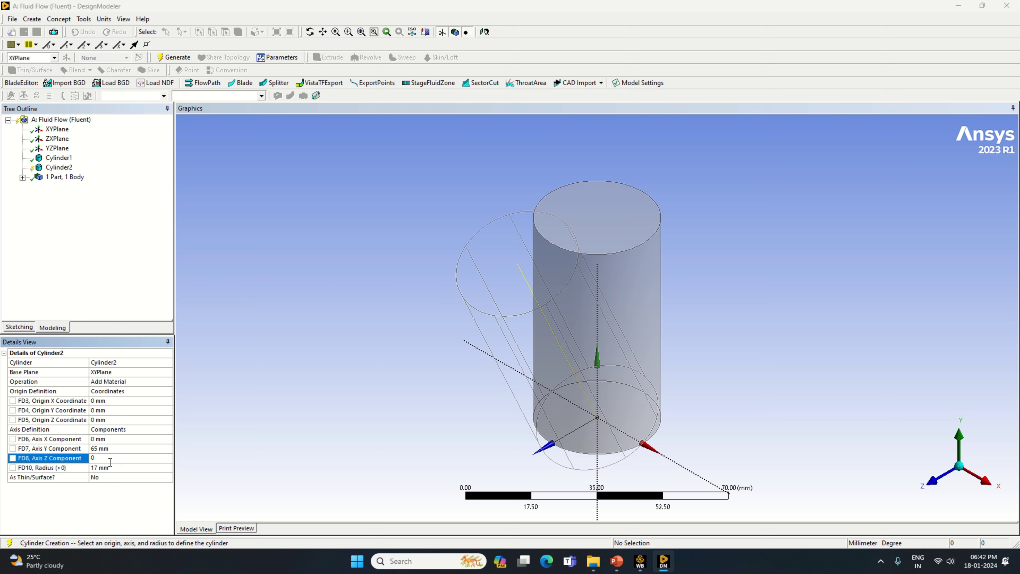
{"action": "left_click", "coordinate": [97, 468]}
{"action": "type", "text": "9"}
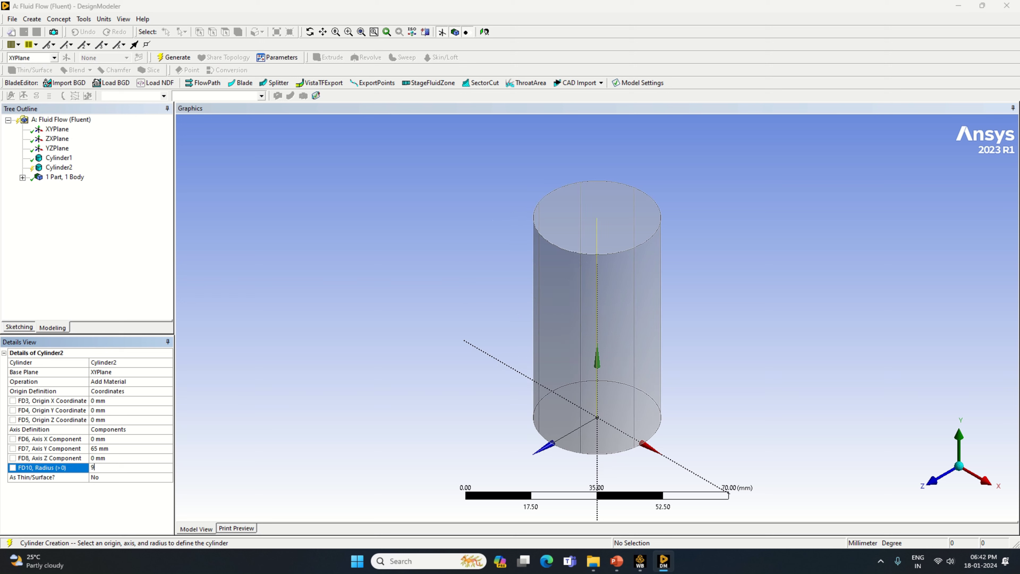
{"action": "key", "text": "Return"}
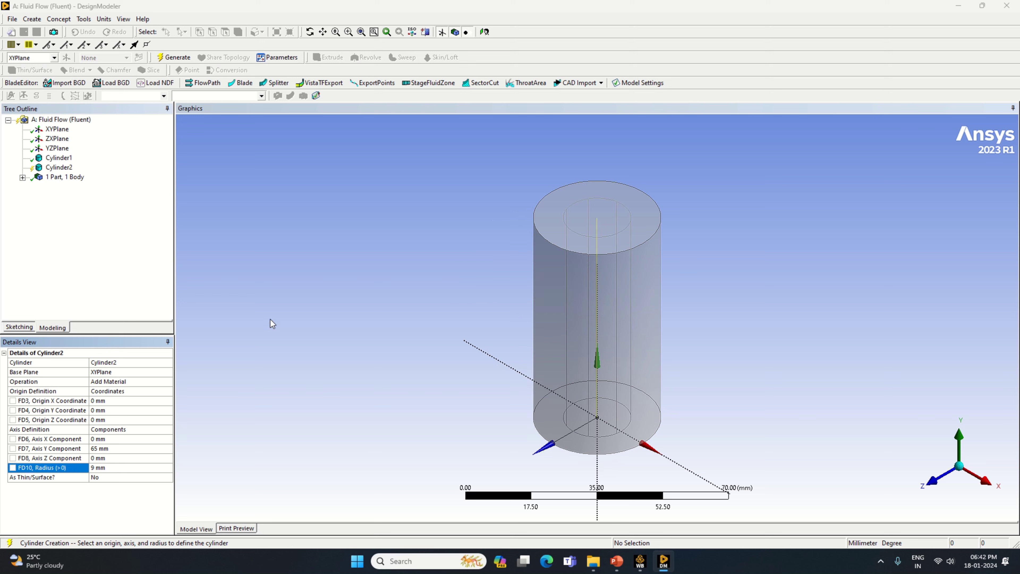
Set the inner cylinder's operation to Slice Material and generate it to split the body in two.
{"action": "left_click", "coordinate": [161, 381]}
{"action": "left_click", "coordinate": [167, 382]}
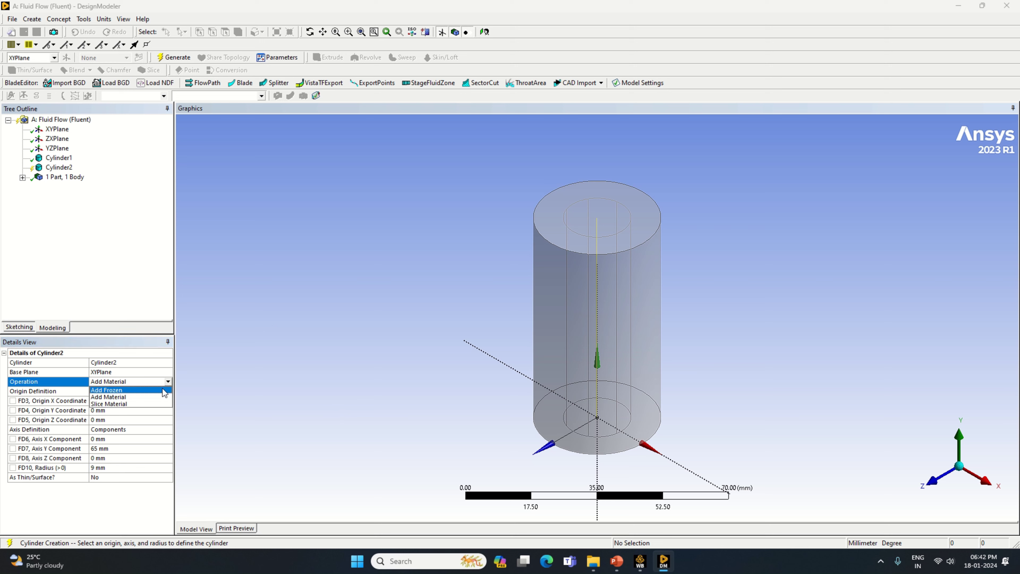
{"action": "left_click", "coordinate": [154, 404]}
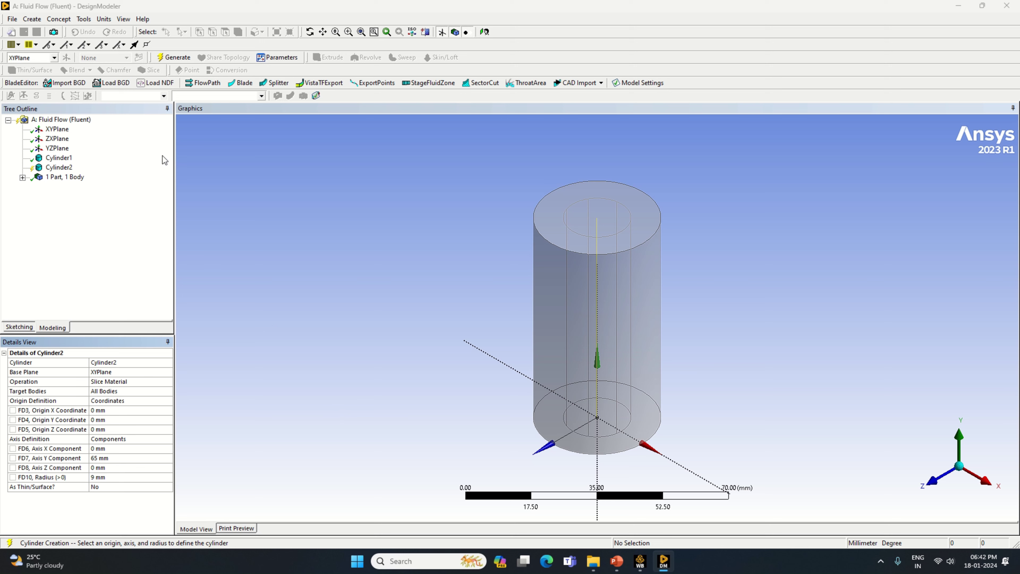
{"action": "left_click", "coordinate": [172, 61]}
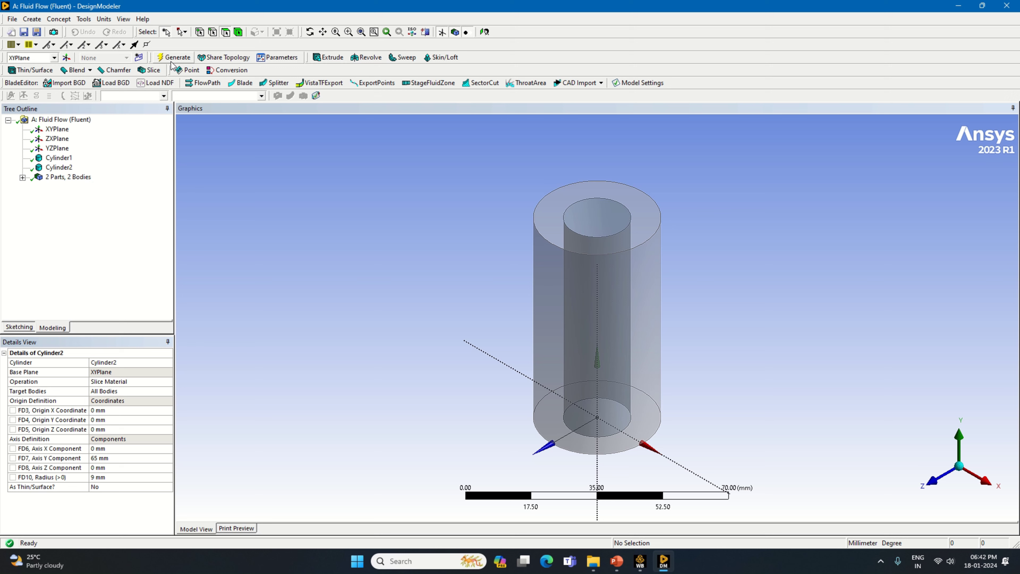
Identify the two solid bodies and rename the outer ring-shaped one as PCM.
{"action": "left_click", "coordinate": [928, 493]}
{"action": "left_click", "coordinate": [961, 428]}
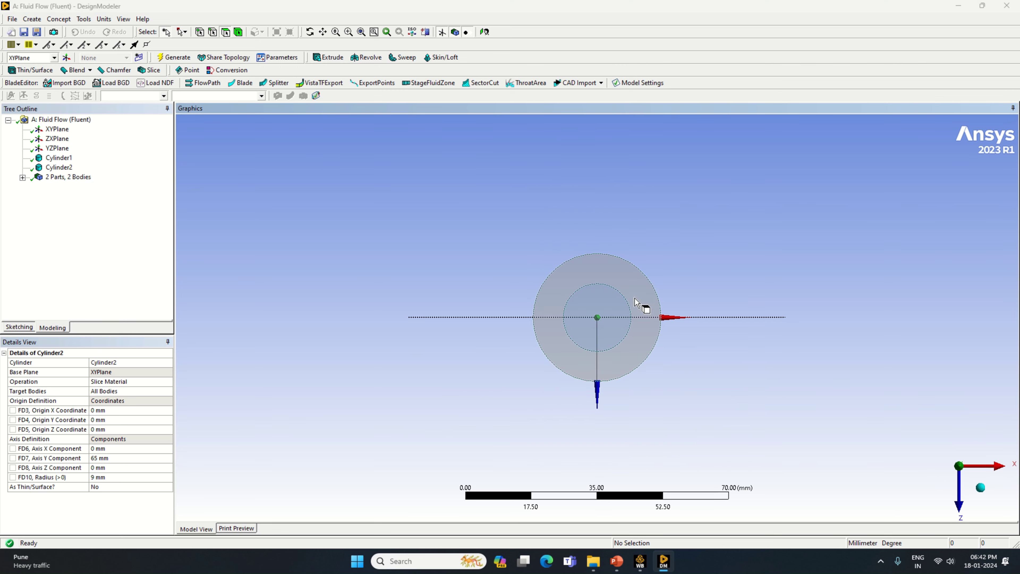
{"action": "left_click", "coordinate": [23, 177]}
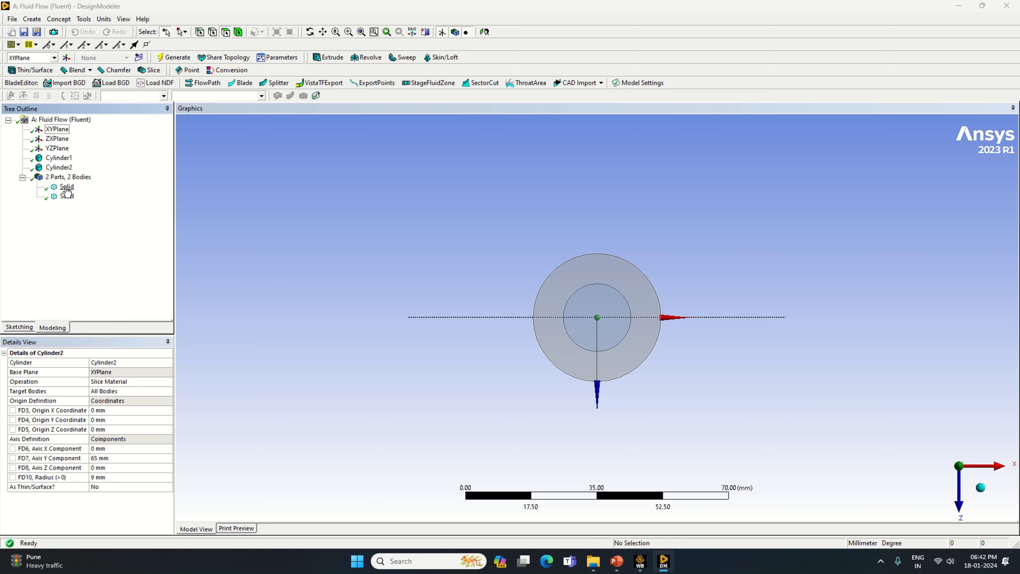
{"action": "left_click", "coordinate": [67, 188]}
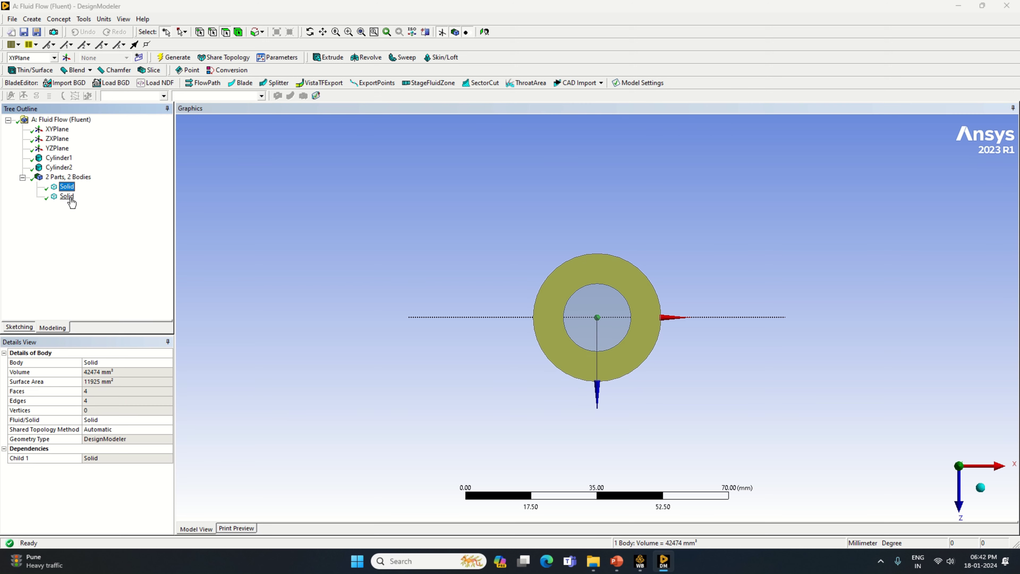
{"action": "left_click", "coordinate": [67, 197]}
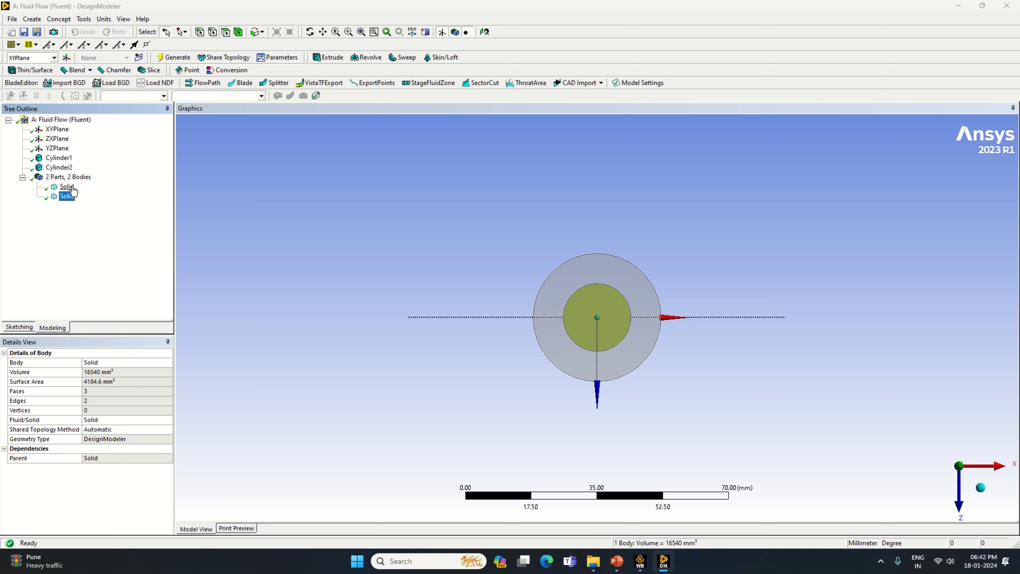
{"action": "left_click", "coordinate": [67, 186]}
{"action": "right_click", "coordinate": [71, 187]}
{"action": "left_click", "coordinate": [104, 238]}
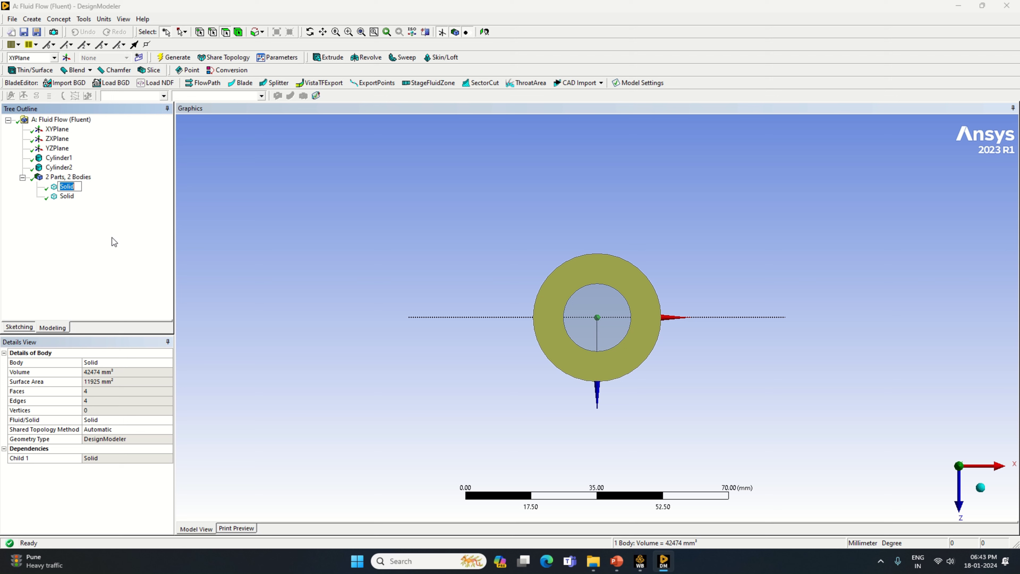
{"action": "type", "text": "PCM"}
{"action": "key", "text": "Return"}
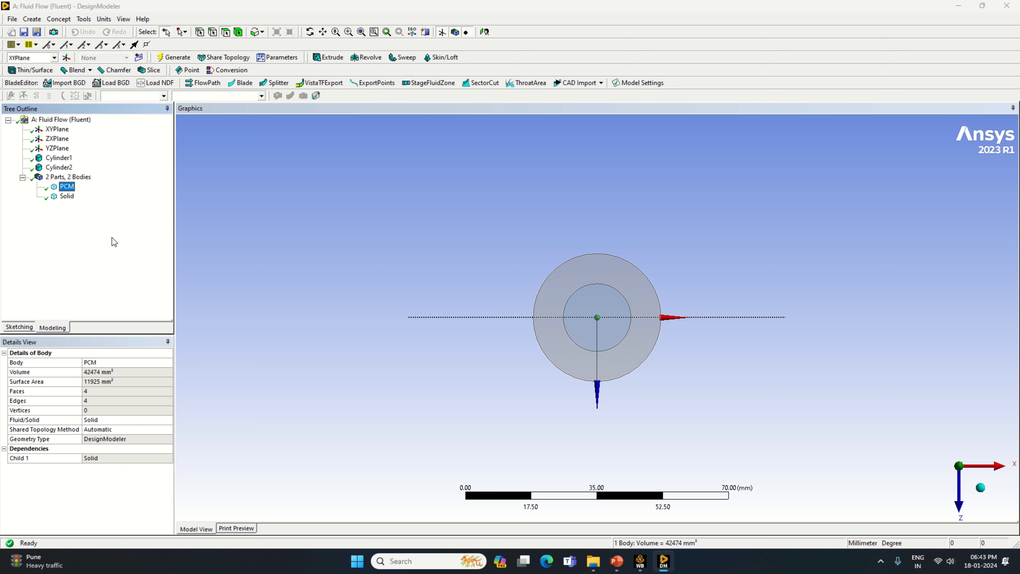
Rename the inner cylindrical body as CELL.
{"action": "left_click", "coordinate": [67, 196]}
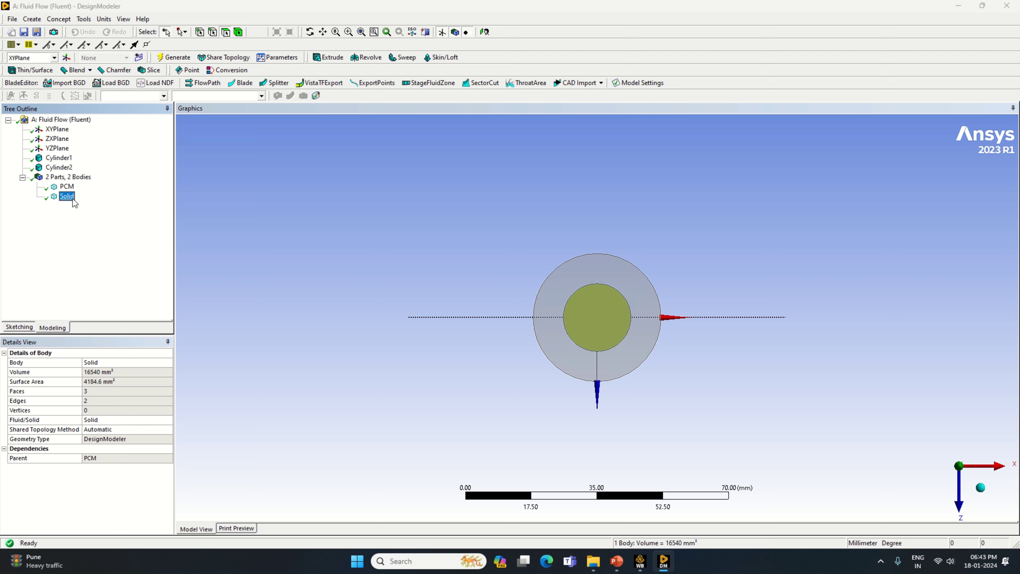
{"action": "right_click", "coordinate": [72, 197]}
{"action": "left_click", "coordinate": [104, 251]}
{"action": "type", "text": "CELL"}
{"action": "key", "text": "Return"}
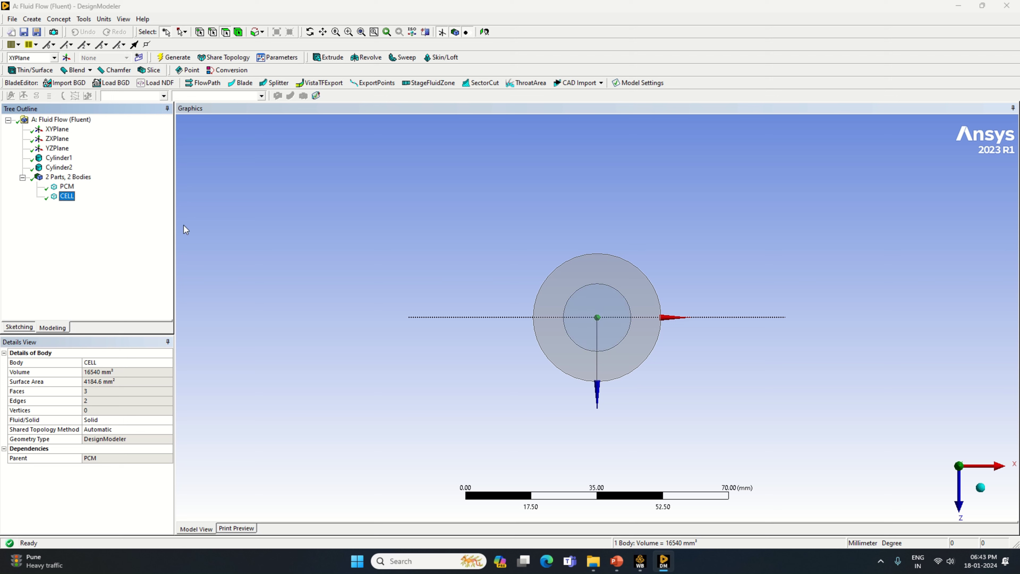
Switch back to Workbench and open the Mesh component of the Fluid Flow (Fluent) system for editing.
{"action": "left_click", "coordinate": [641, 562]}
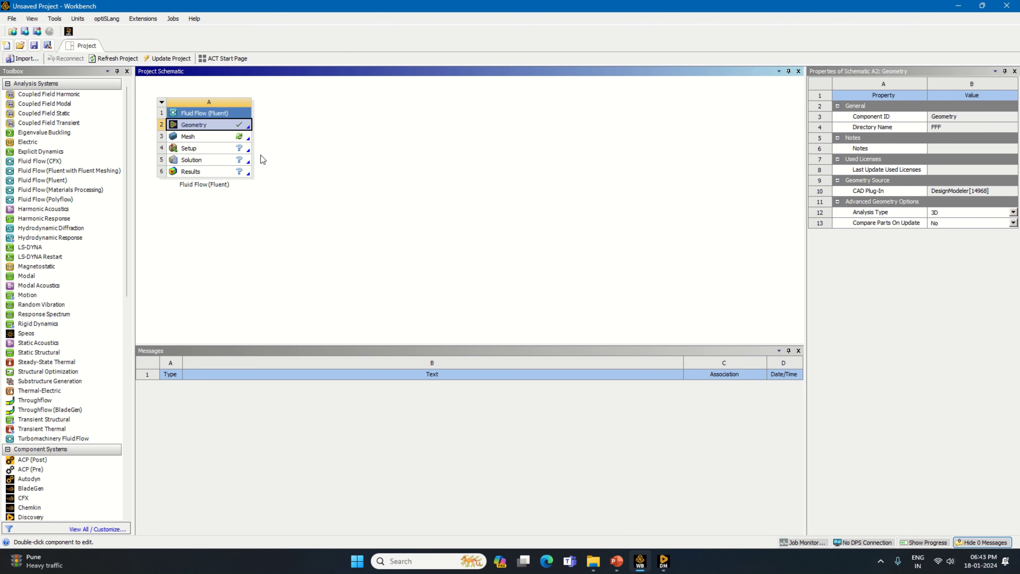
{"action": "right_click", "coordinate": [243, 138]}
{"action": "left_click", "coordinate": [266, 146]}
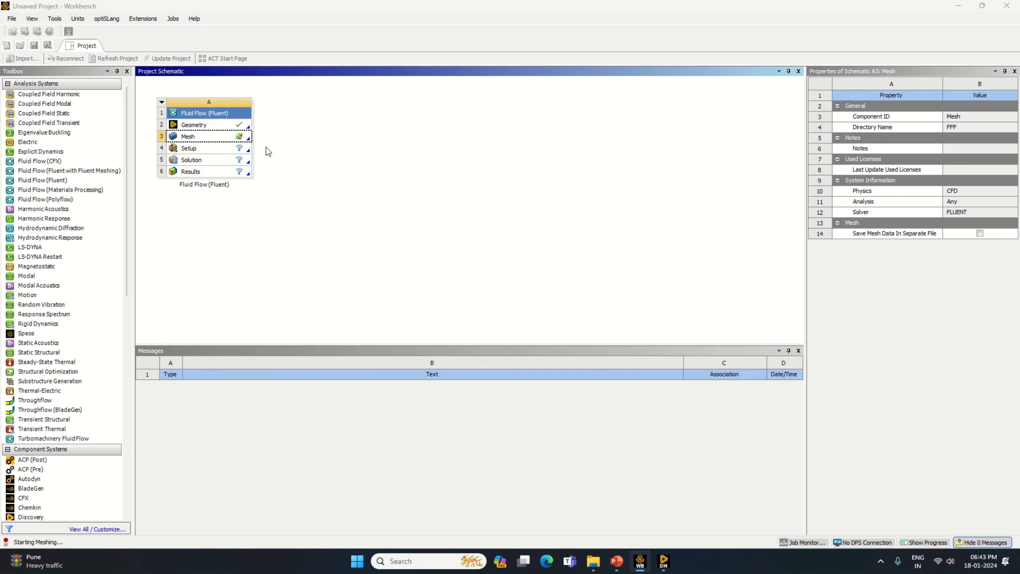
Switch to Meshing, check the CELL body in the geometry, and generate a mesh with the default element size.
{"action": "key", "text": "alt+Tab"}
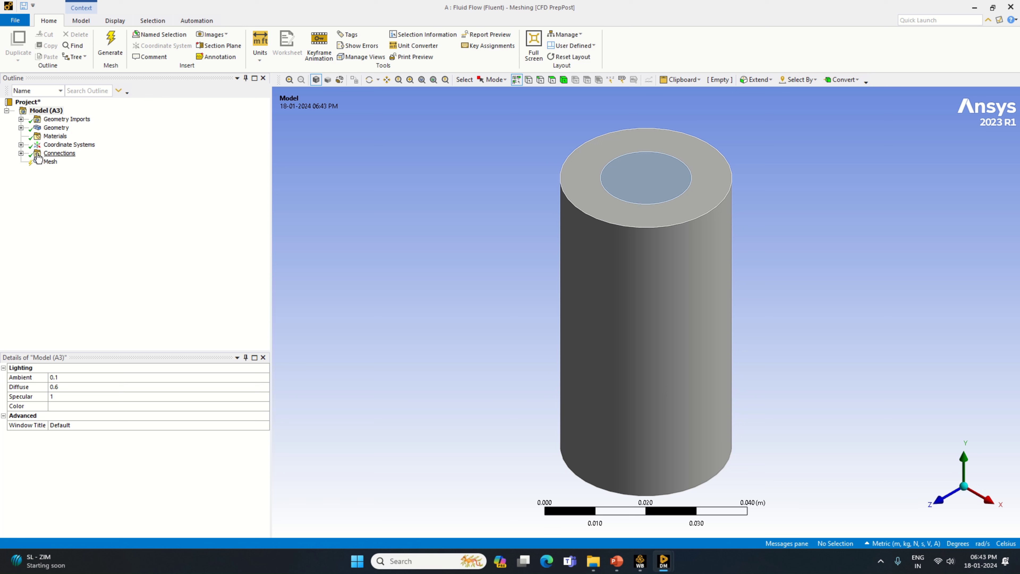
{"action": "left_click", "coordinate": [21, 128]}
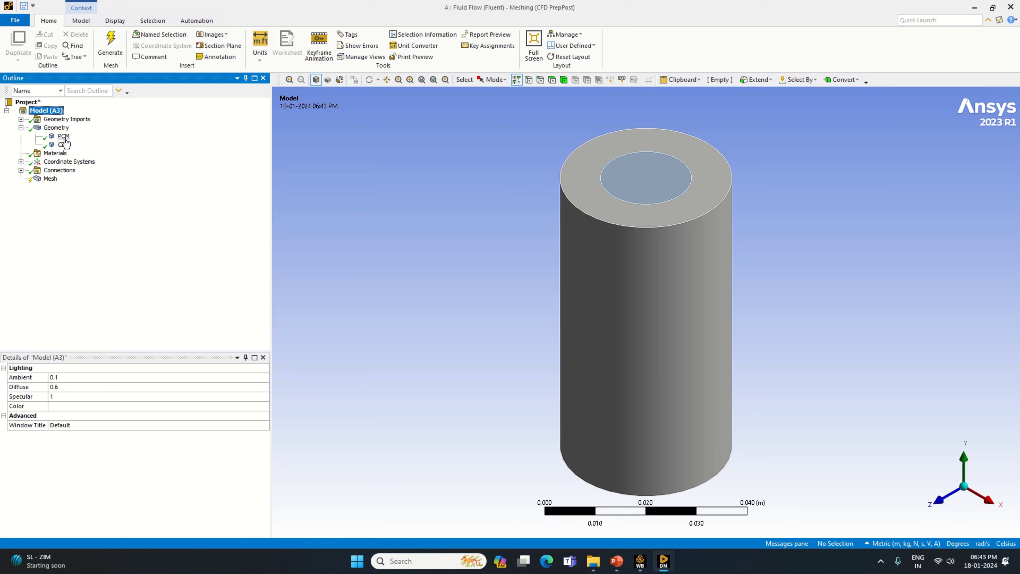
{"action": "left_click", "coordinate": [64, 145]}
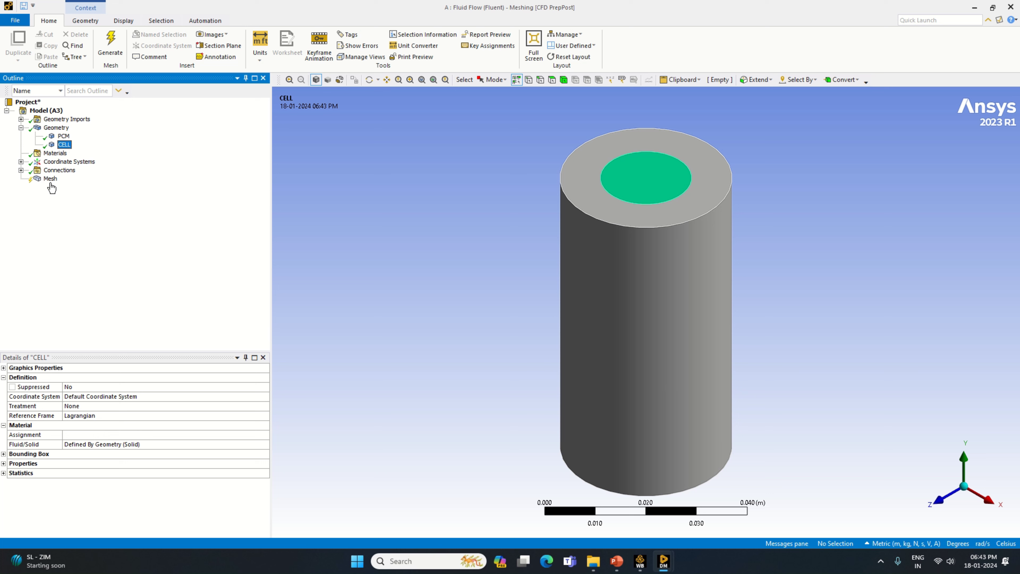
{"action": "right_click", "coordinate": [51, 180]}
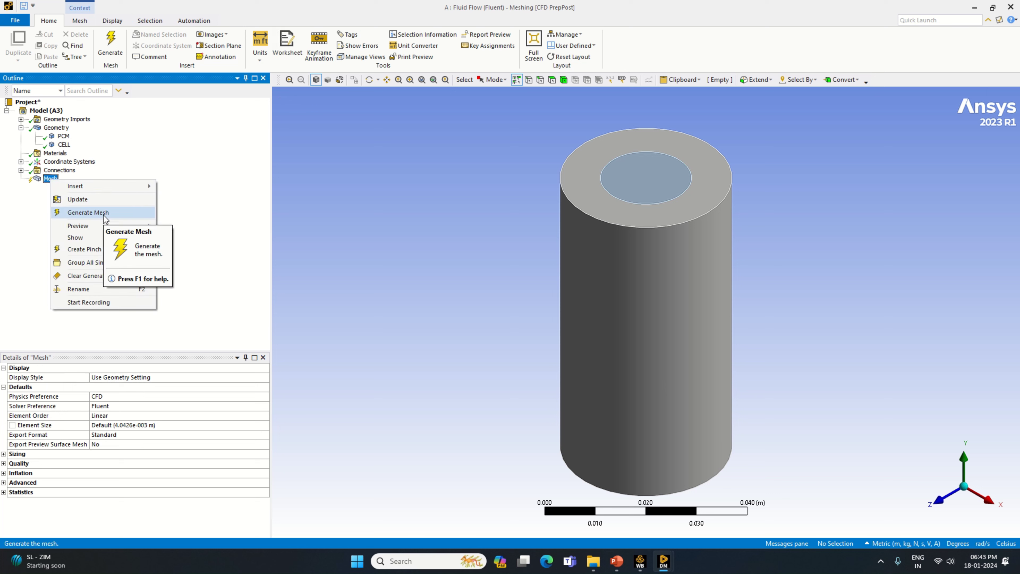
{"action": "left_click", "coordinate": [105, 215]}
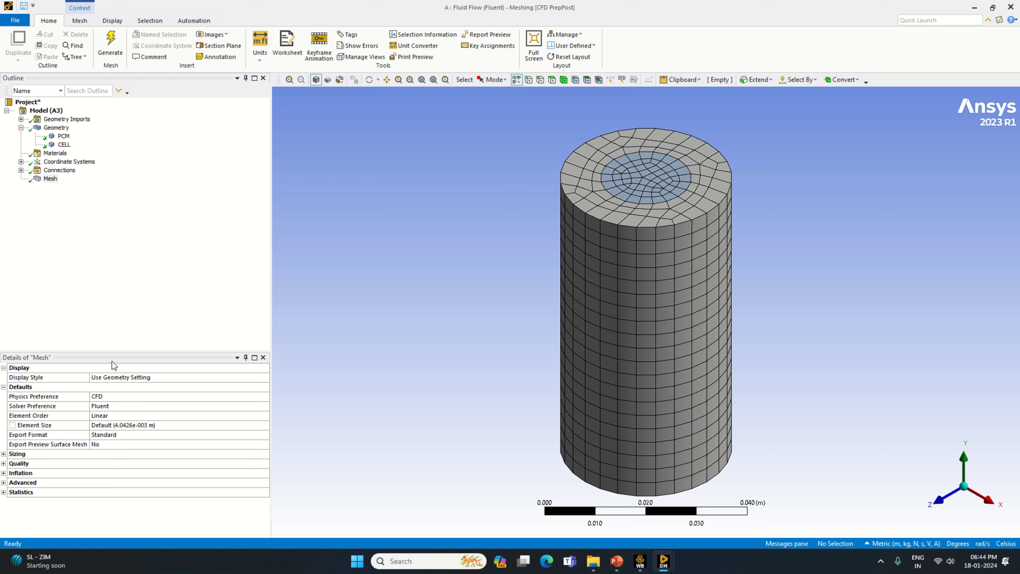
Set the mesh element size to 0.001 m and regenerate the mesh.
{"action": "left_click", "coordinate": [141, 425]}
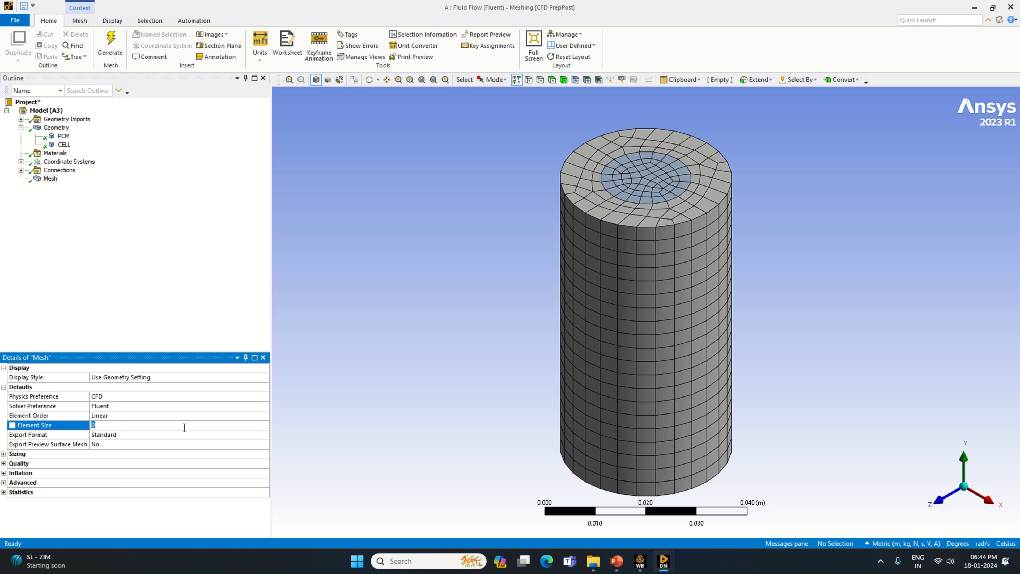
{"action": "type", "text": "0.001"}
{"action": "right_click", "coordinate": [211, 298]}
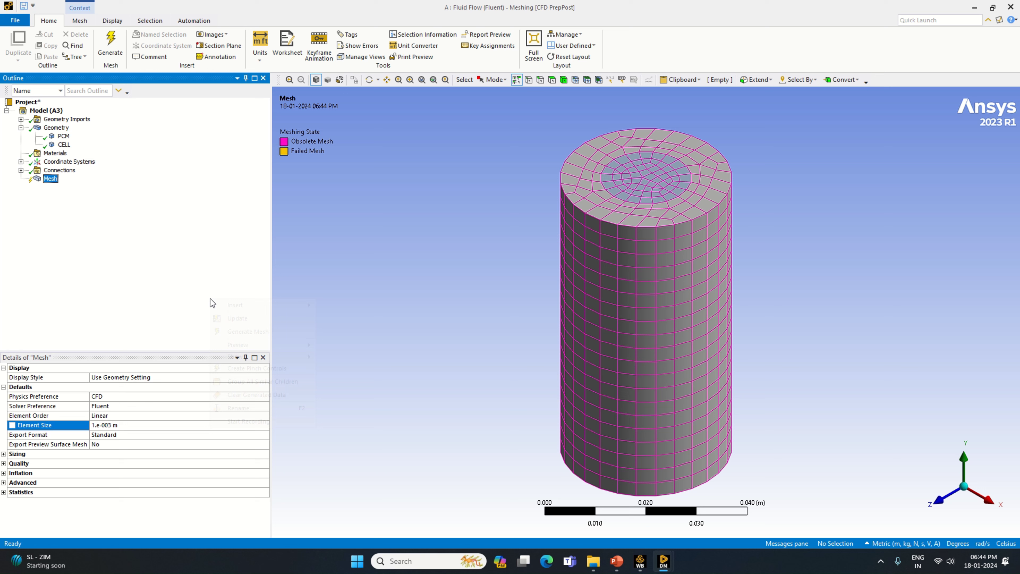
{"action": "right_click", "coordinate": [51, 180]}
{"action": "left_click", "coordinate": [83, 212]}
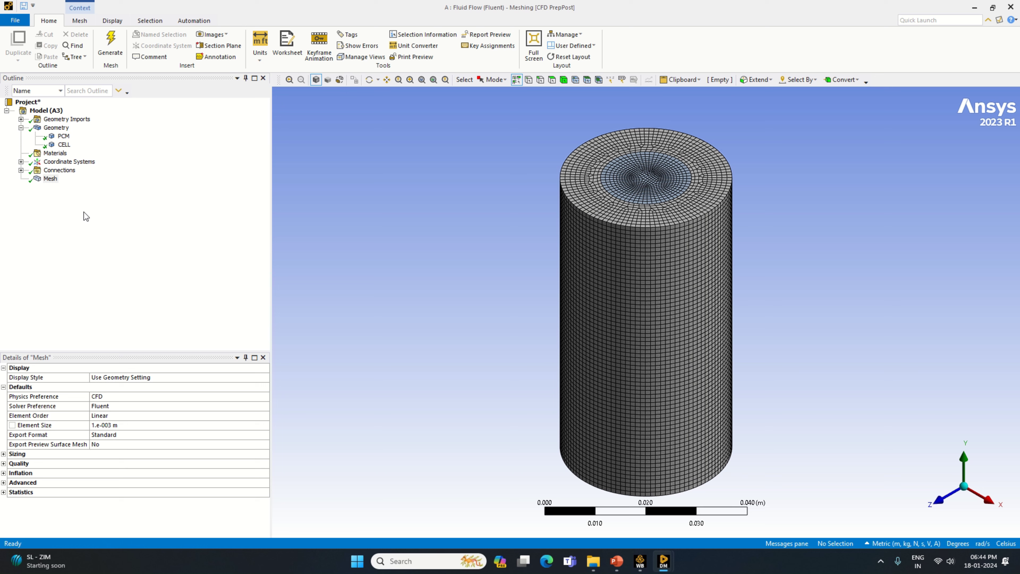
Expand the mesh statistics and check the node and element counts against the element size.
{"action": "left_click", "coordinate": [4, 492]}
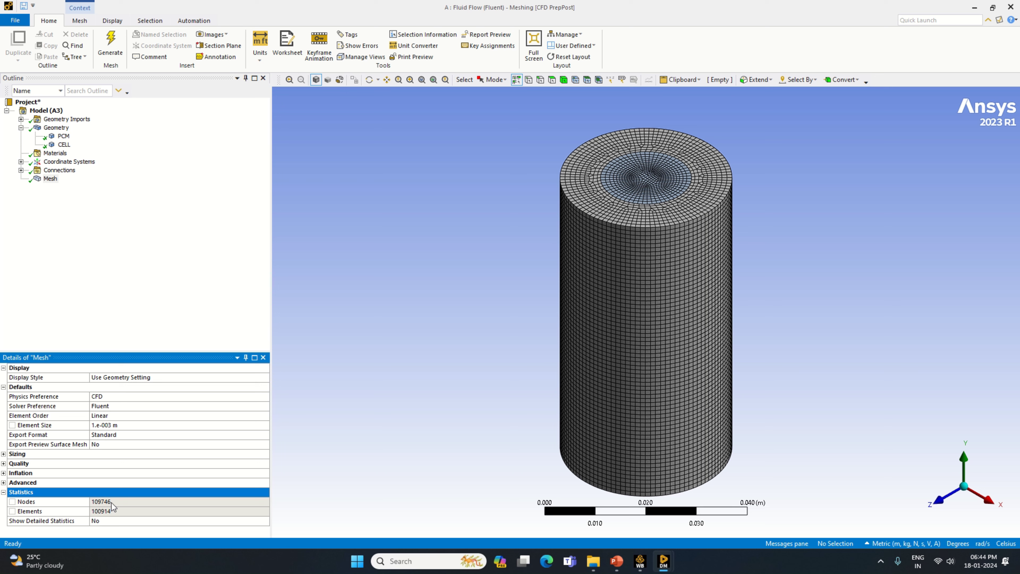
{"action": "left_click", "coordinate": [124, 425]}
{"action": "left_click", "coordinate": [172, 255]}
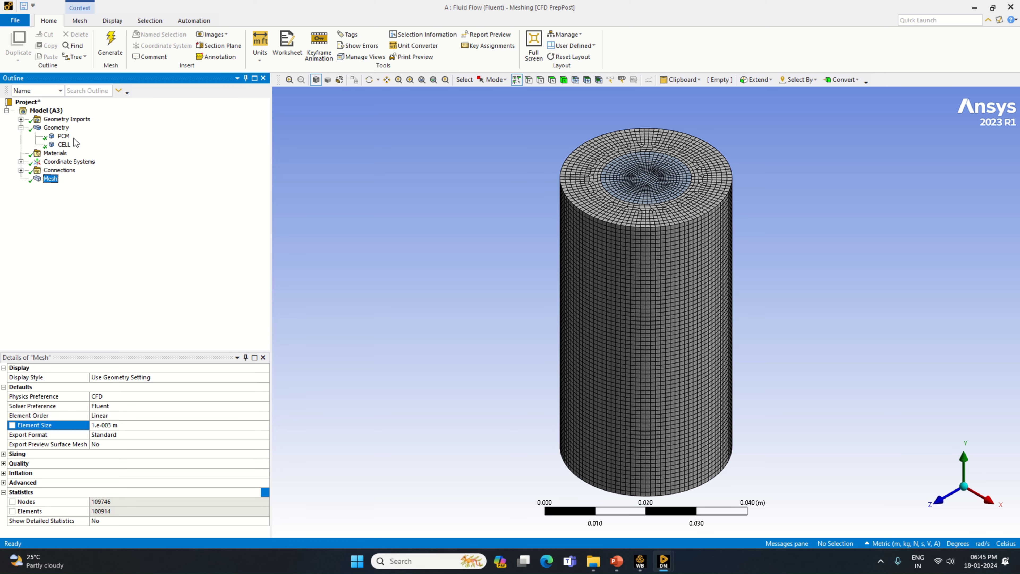
Hide the PCM body and create a named selection "Cell Boundary" from the curved outer face of the cell.
{"action": "right_click", "coordinate": [63, 136]}
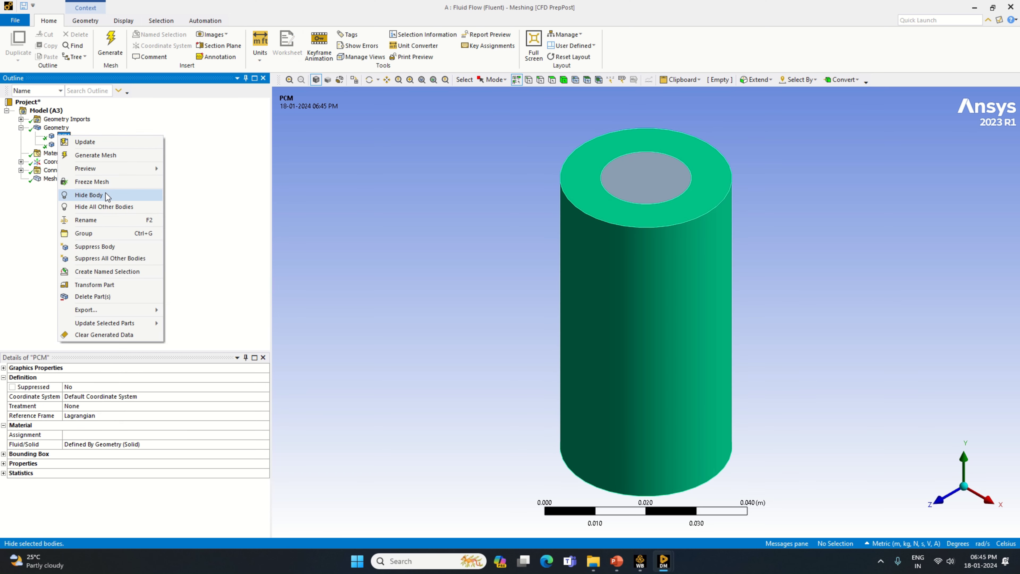
{"action": "left_click", "coordinate": [105, 195]}
{"action": "left_click", "coordinate": [668, 286]}
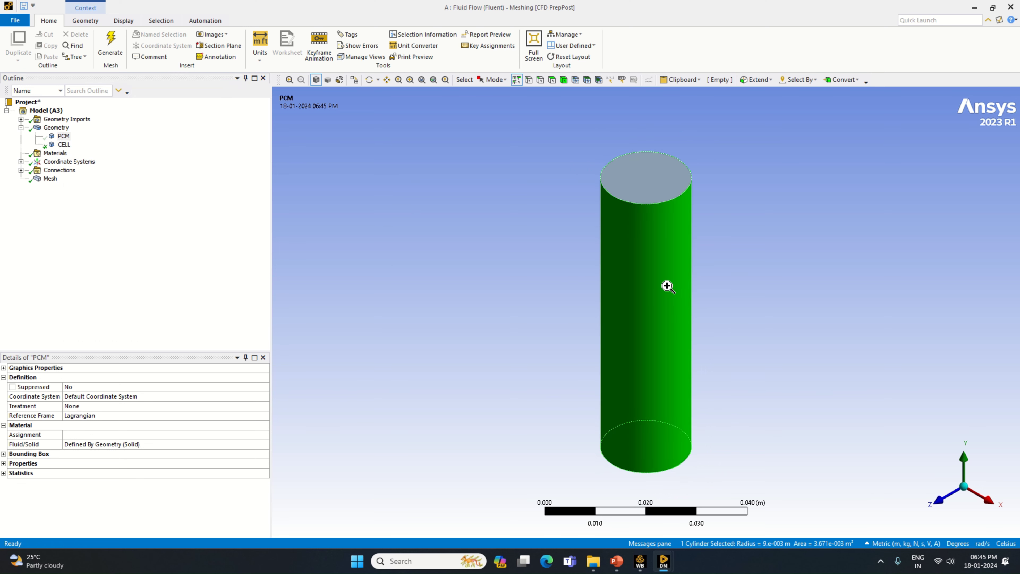
{"action": "right_click", "coordinate": [668, 284]}
{"action": "left_click", "coordinate": [687, 290]}
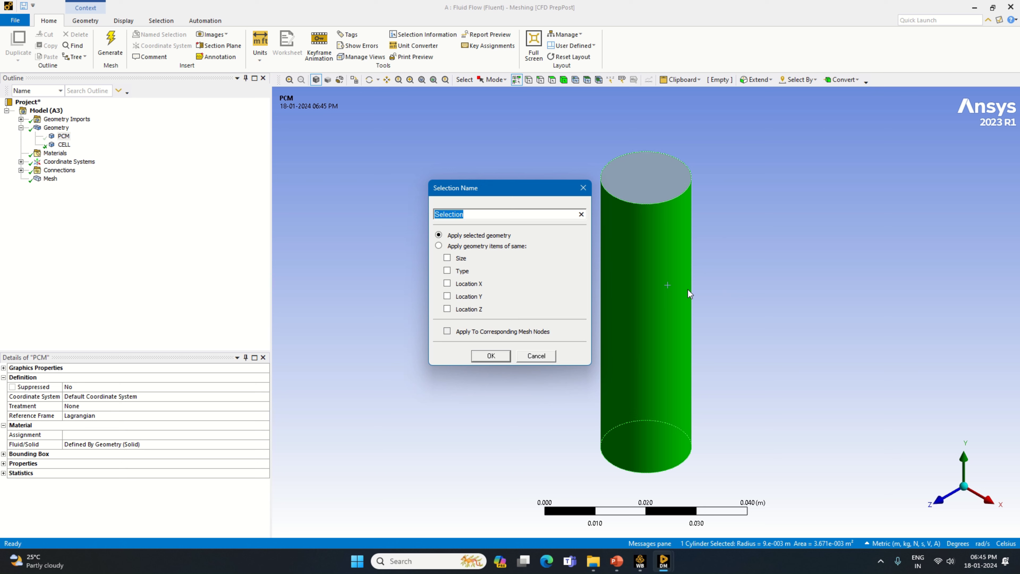
{"action": "type", "text": "Cell Boundary"}
{"action": "left_click", "coordinate": [481, 359]}
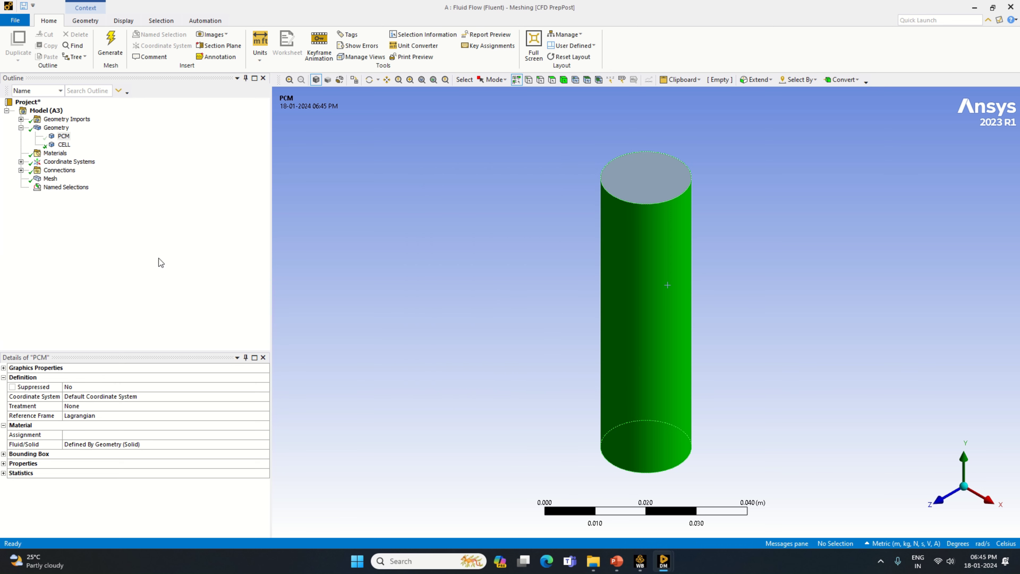
Show all bodies again and hide the CELL body.
{"action": "right_click", "coordinate": [63, 137]}
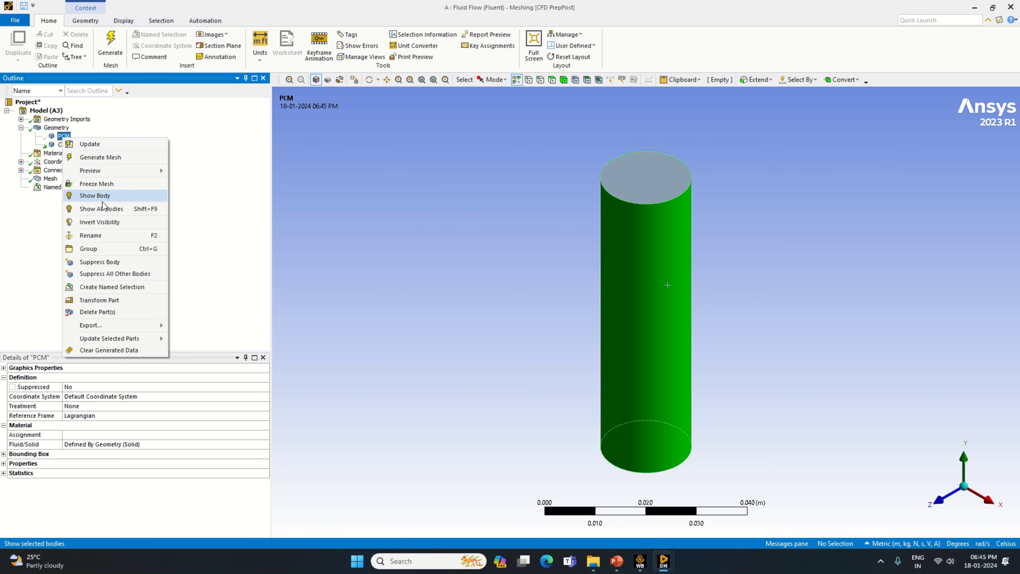
{"action": "left_click", "coordinate": [110, 214]}
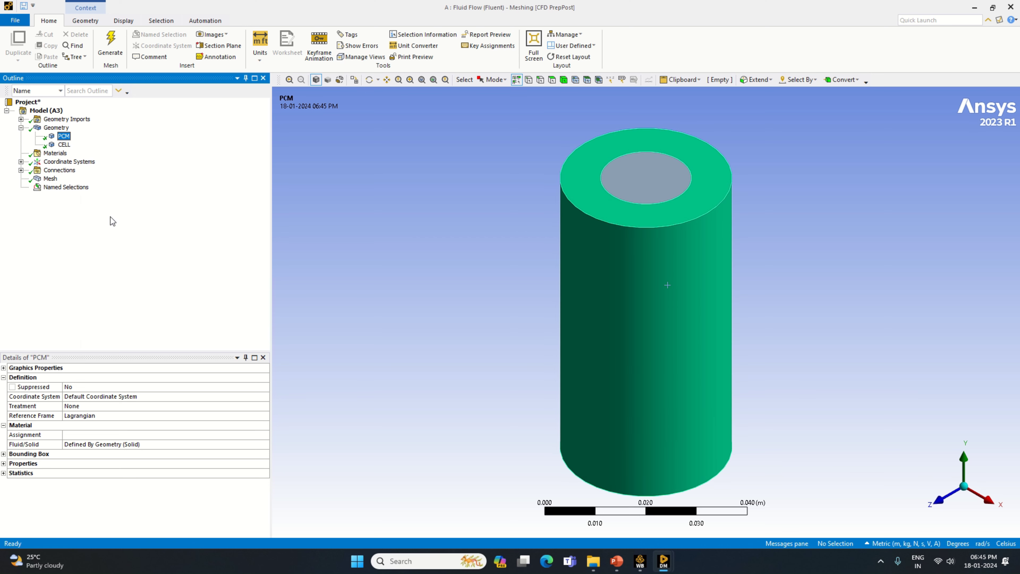
{"action": "right_click", "coordinate": [65, 142]}
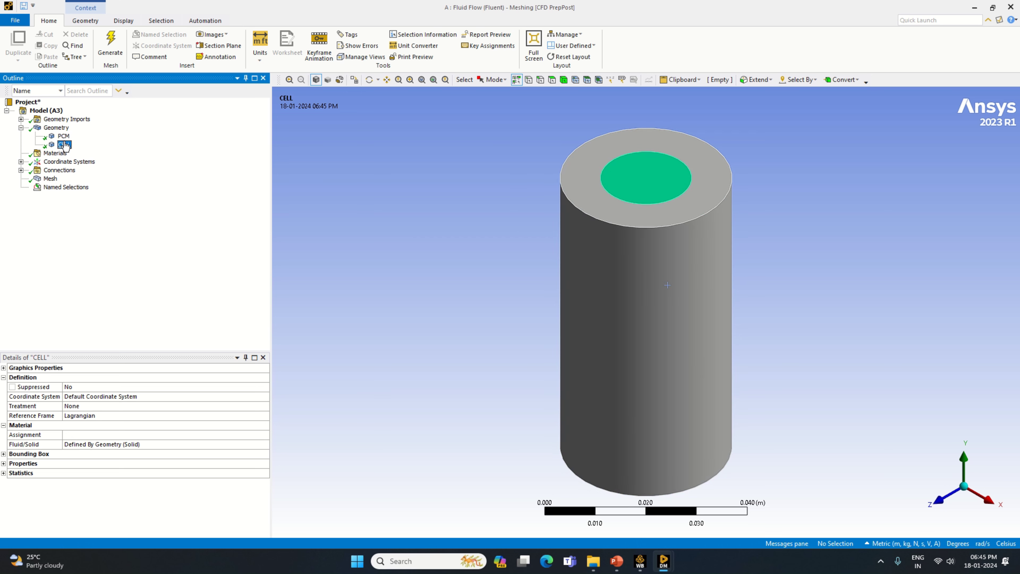
{"action": "left_click", "coordinate": [108, 213]}
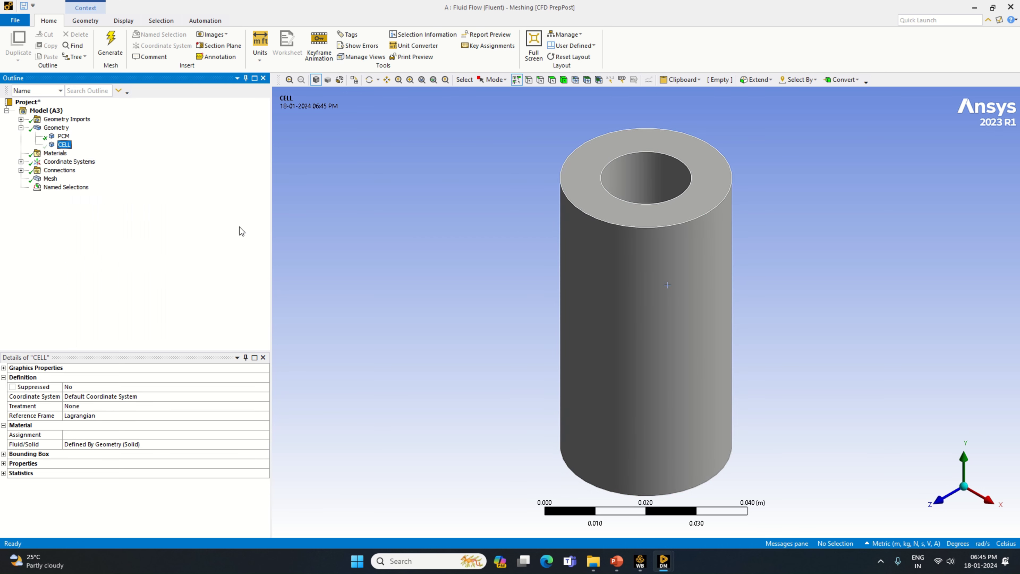
Select all faces of the visible ring-shaped body and create a named selection "PCM" from them.
{"action": "right_click", "coordinate": [672, 286]}
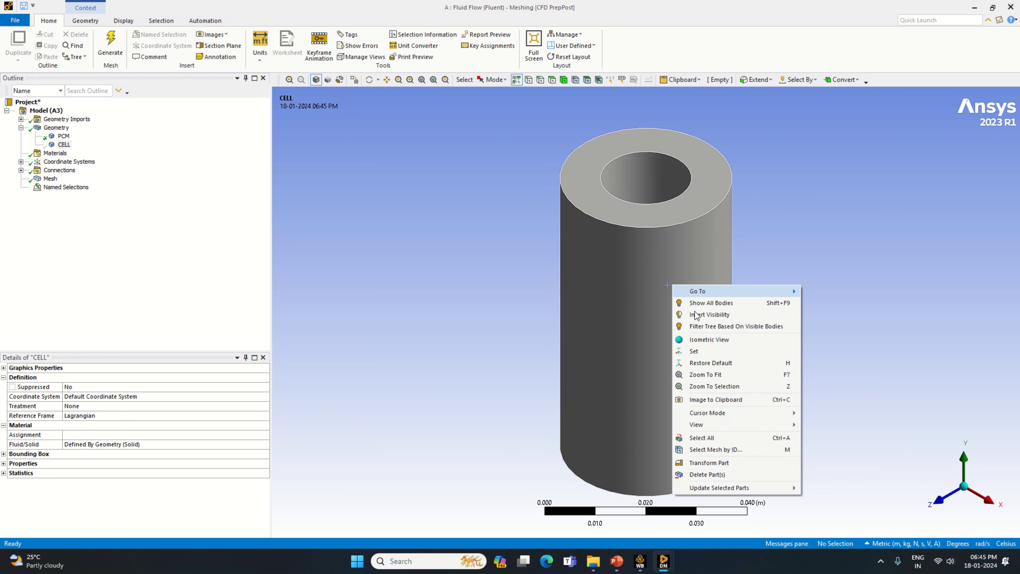
{"action": "left_click", "coordinate": [707, 438]}
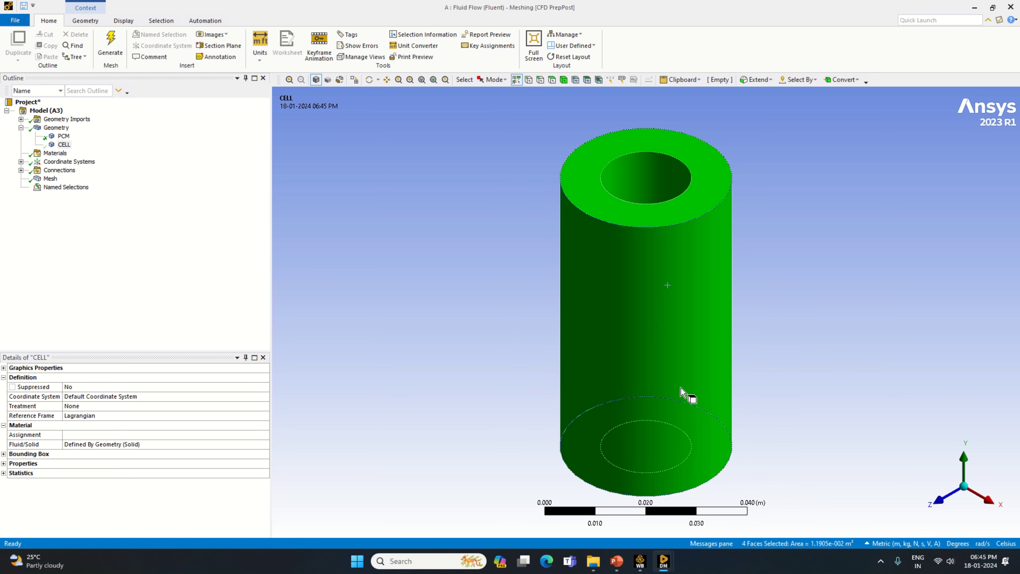
{"action": "right_click", "coordinate": [672, 360]}
{"action": "left_click", "coordinate": [719, 292]}
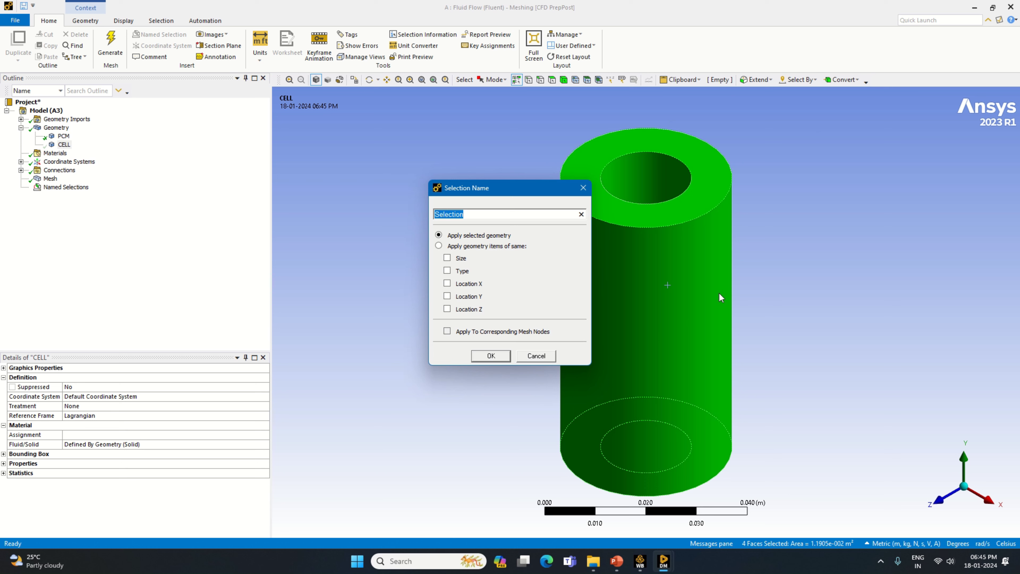
{"action": "type", "text": "PCM"}
{"action": "key", "text": "Return"}
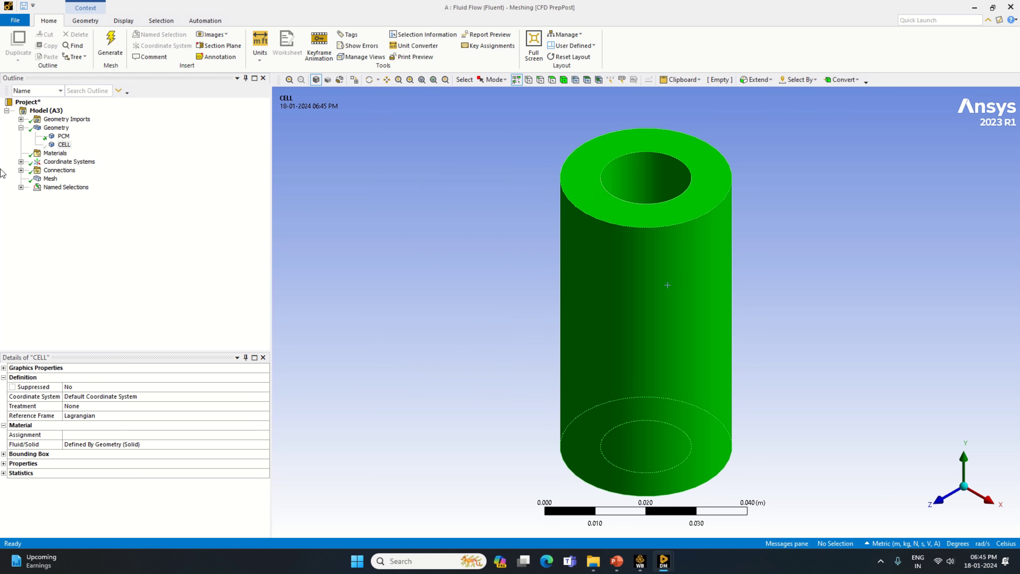
Show all bodies again and review the Cell Boundary and PCM named selections.
{"action": "right_click", "coordinate": [60, 145]}
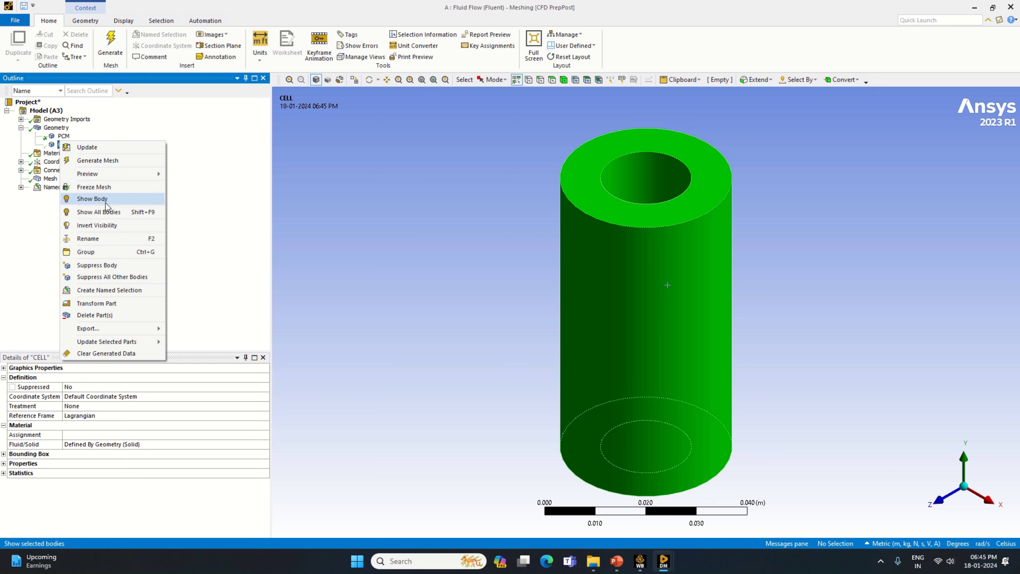
{"action": "left_click", "coordinate": [114, 213]}
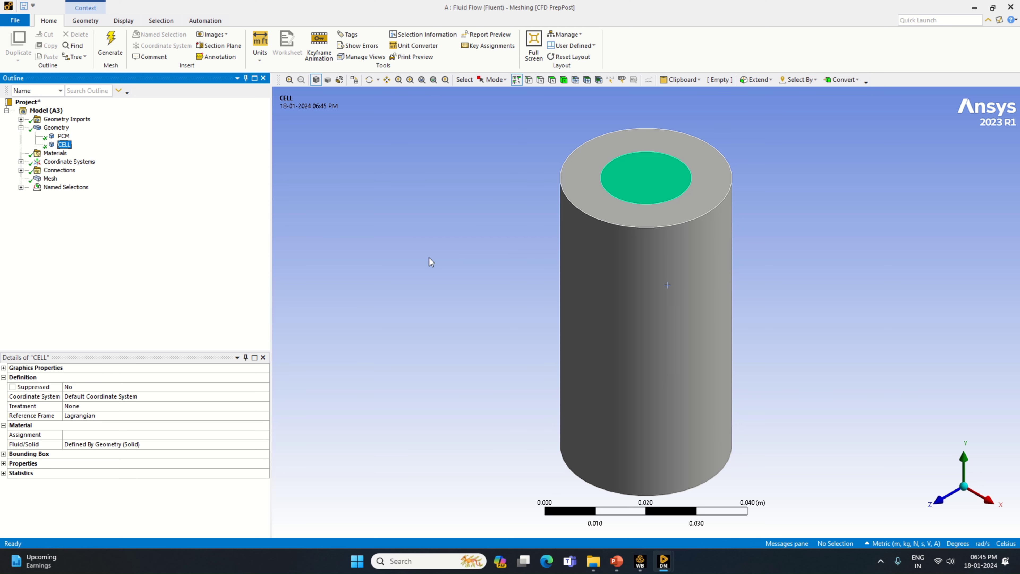
{"action": "left_click", "coordinate": [49, 181]}
{"action": "double_click", "coordinate": [48, 187]}
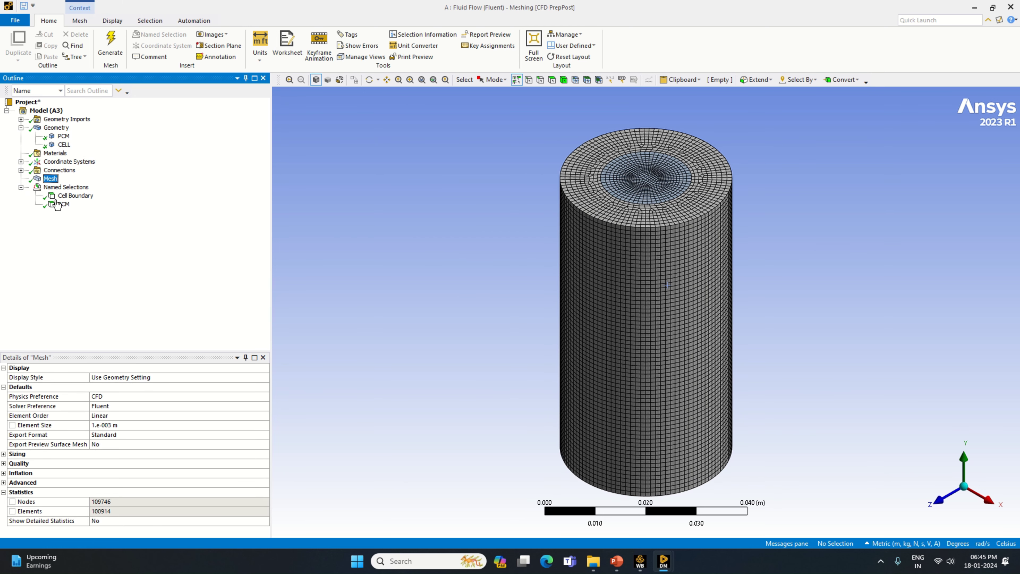
{"action": "left_click", "coordinate": [72, 196]}
{"action": "left_click", "coordinate": [63, 205]}
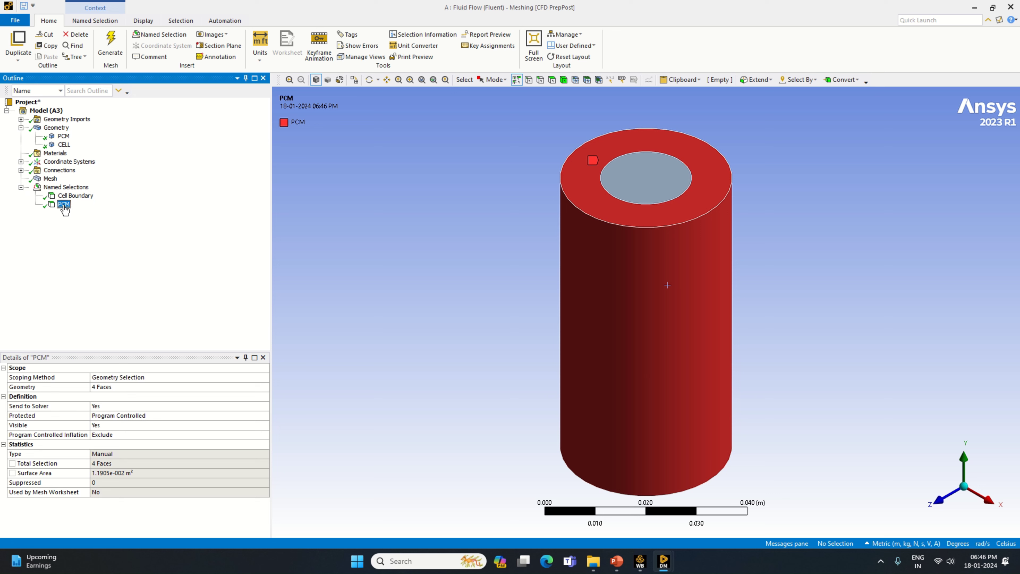
Update the mesh for Fluent and read the messages it produces.
{"action": "right_click", "coordinate": [48, 179]}
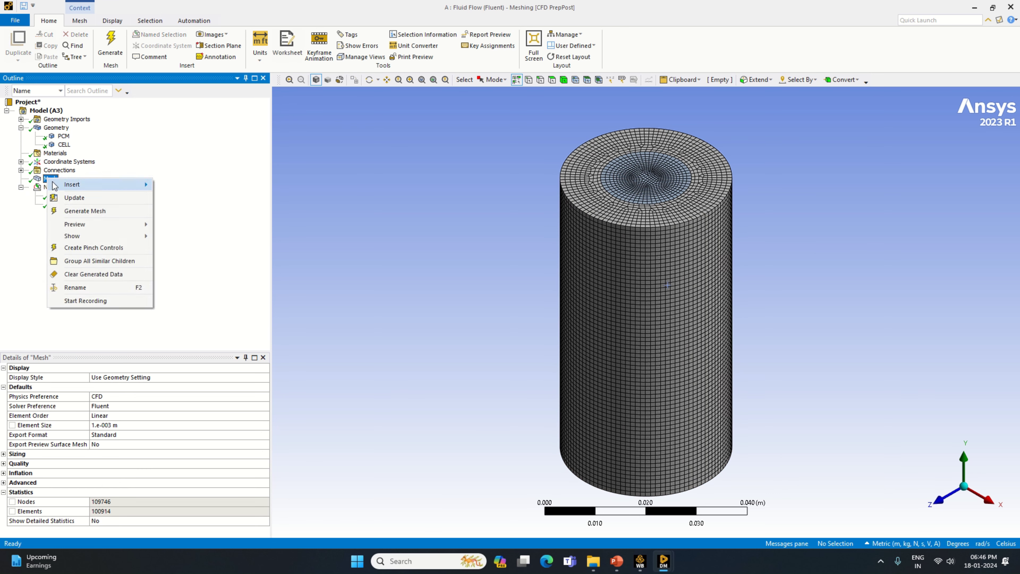
{"action": "left_click", "coordinate": [76, 200]}
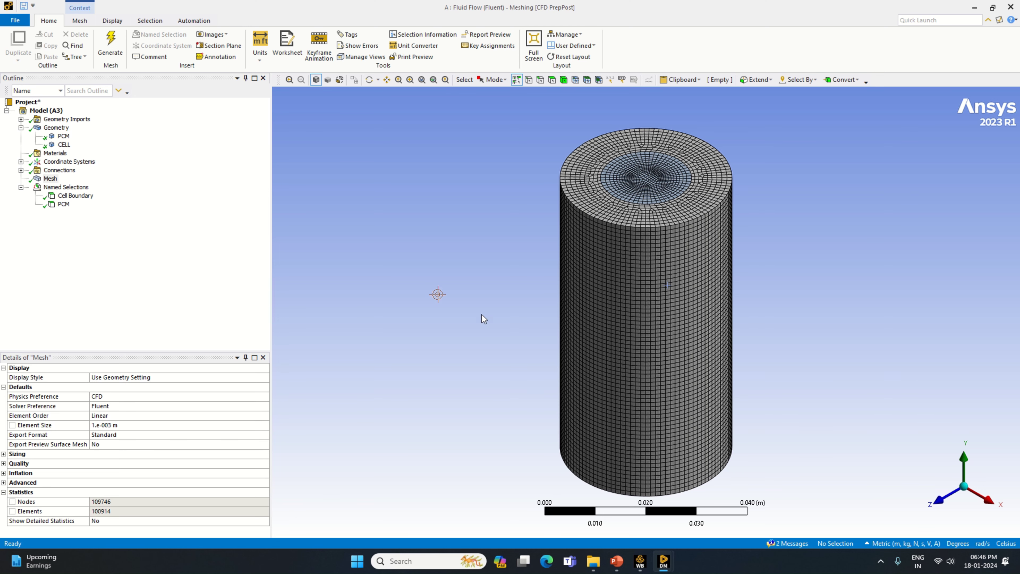
{"action": "left_click", "coordinate": [788, 544]}
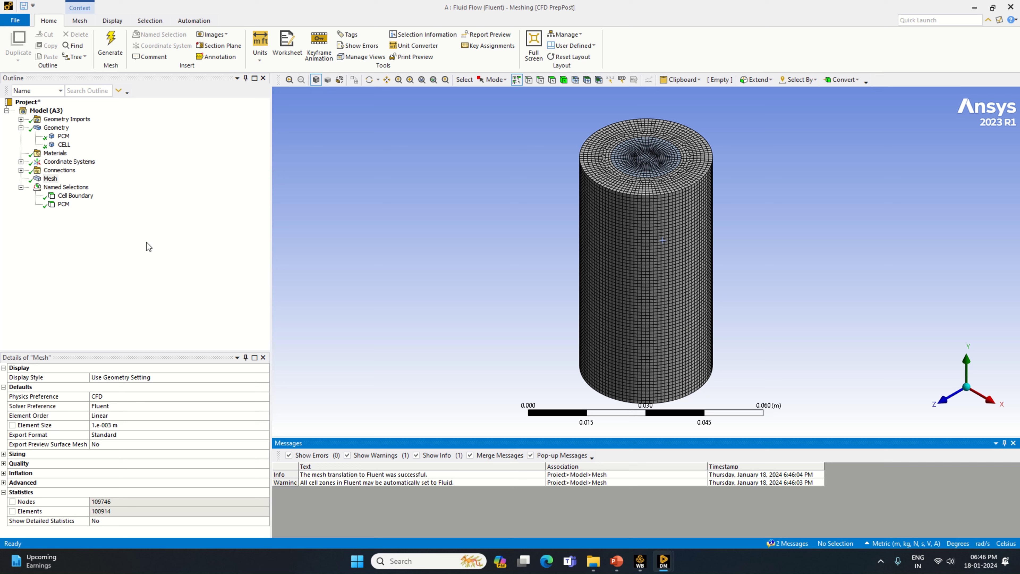
Close Meshing and return to Workbench to open the Setup component of the Fluid Flow (Fluent) system for editing.
{"action": "left_click", "coordinate": [12, 20]}
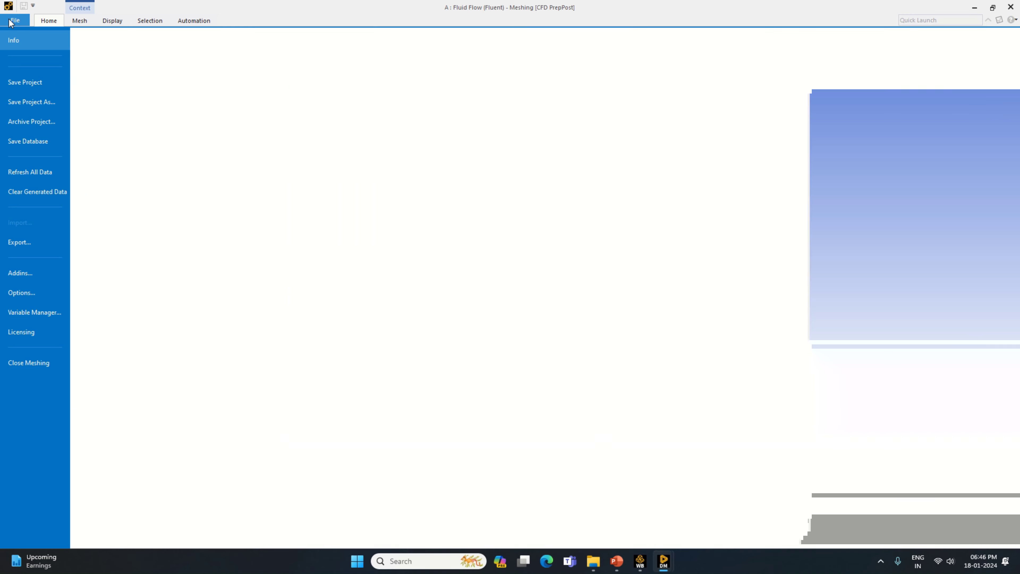
{"action": "left_click", "coordinate": [32, 362]}
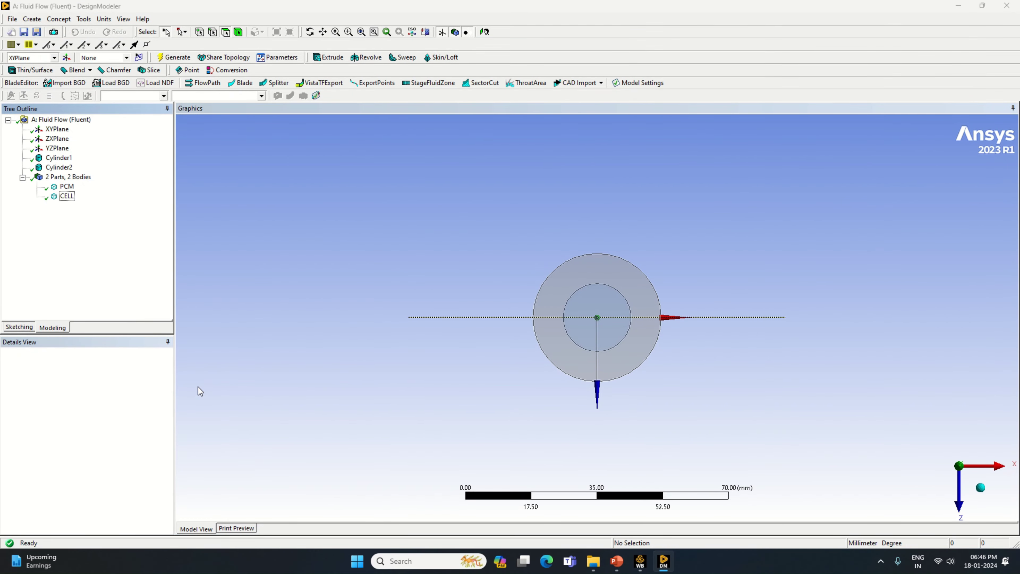
{"action": "left_click", "coordinate": [640, 562]}
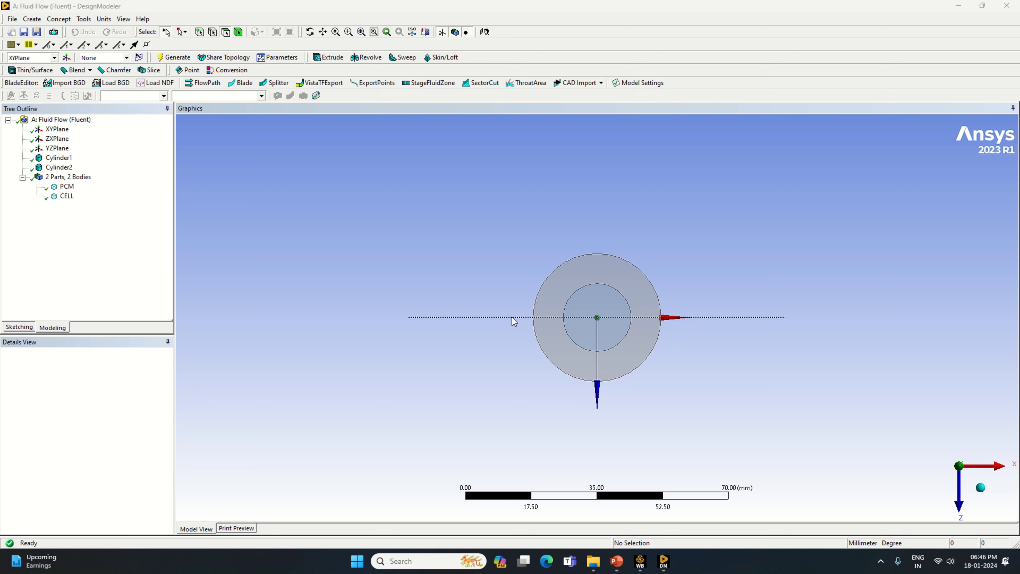
{"action": "left_click", "coordinate": [640, 562]}
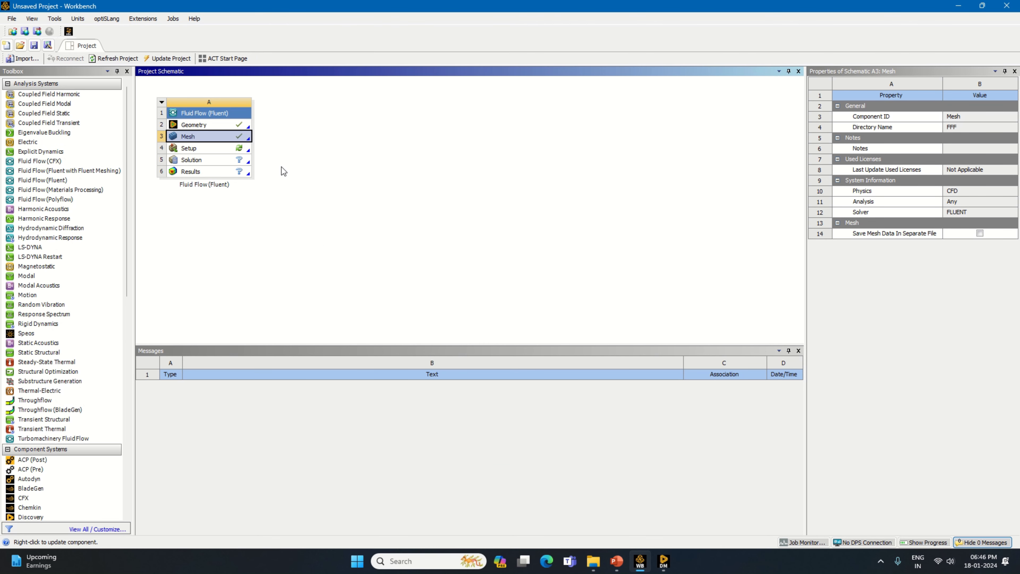
{"action": "right_click", "coordinate": [243, 149]}
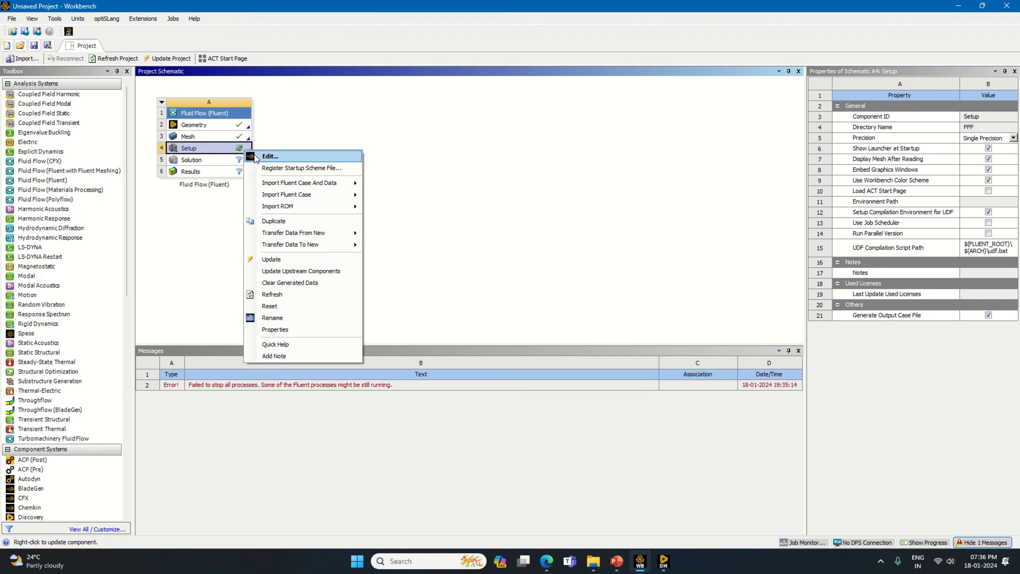
{"action": "left_click", "coordinate": [269, 156]}
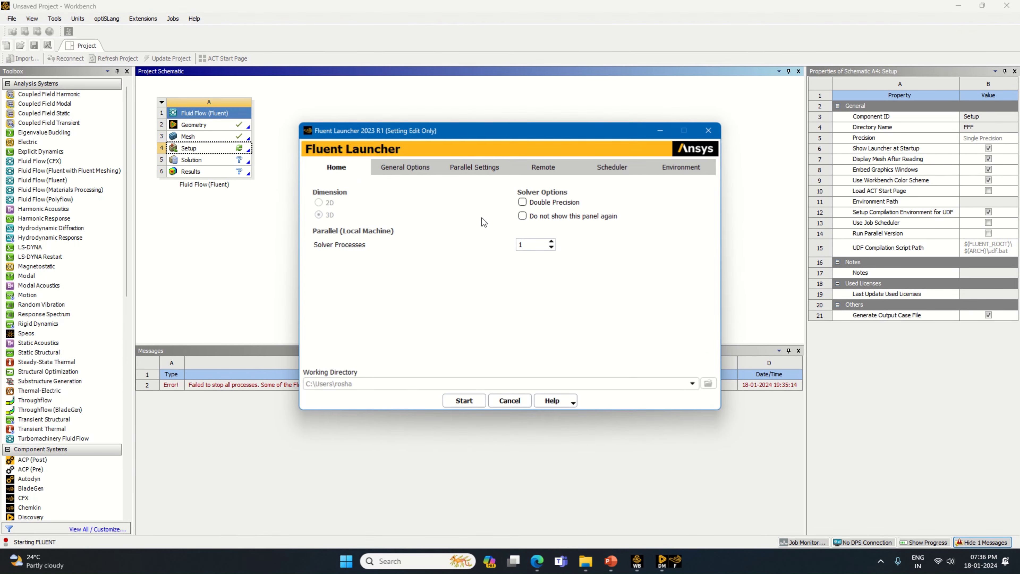
Launch the solver with double precision and 14 solver processes.
{"action": "left_click", "coordinate": [525, 247]}
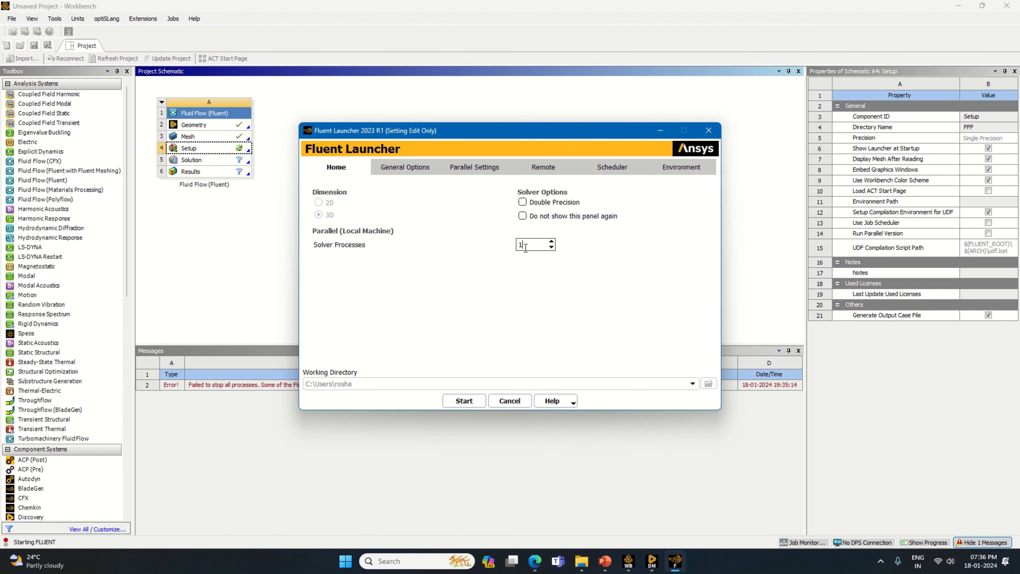
{"action": "type", "text": "4"}
{"action": "left_click", "coordinate": [522, 202]}
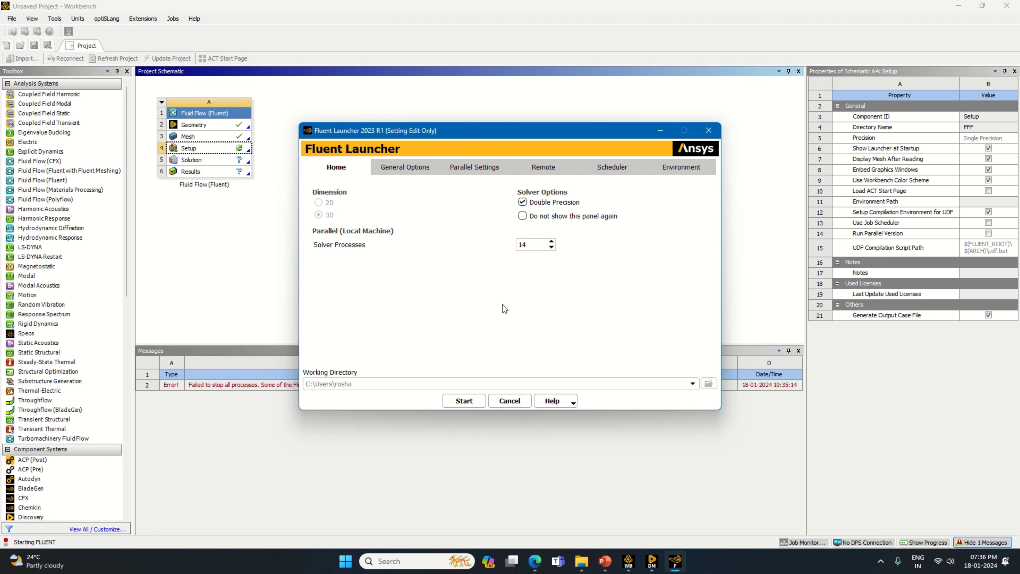
{"action": "left_click", "coordinate": [471, 405]}
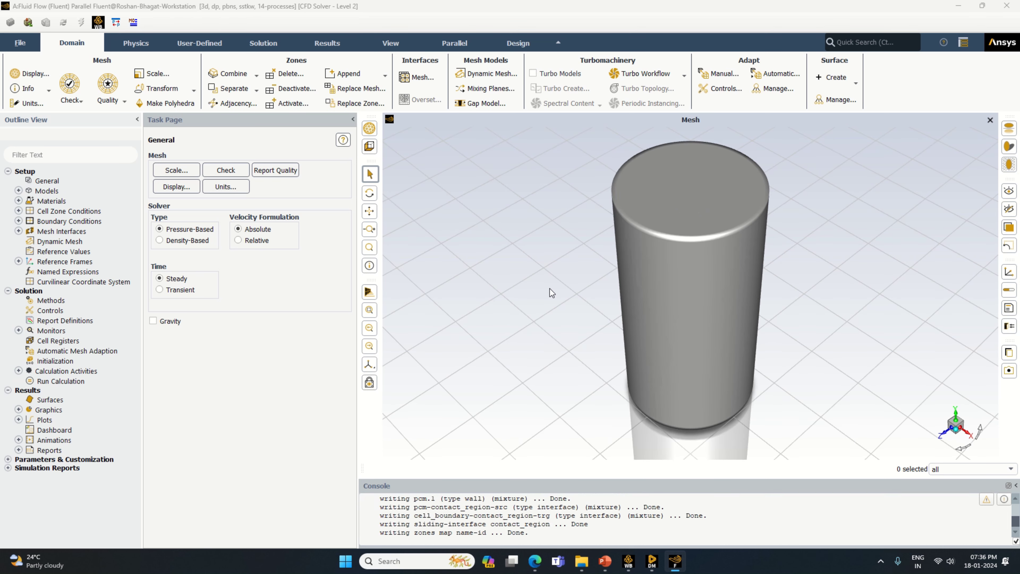
Make the simulation transient with a Y gravitational acceleration of -9.81 m/s², and show the title block in the graphics view.
{"action": "left_click", "coordinate": [180, 290]}
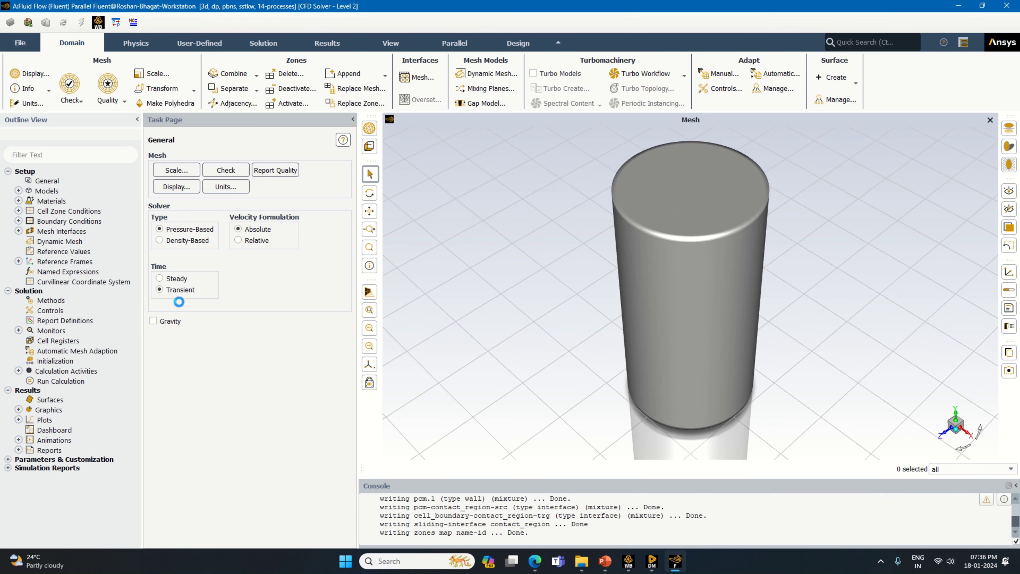
{"action": "left_click", "coordinate": [167, 320]}
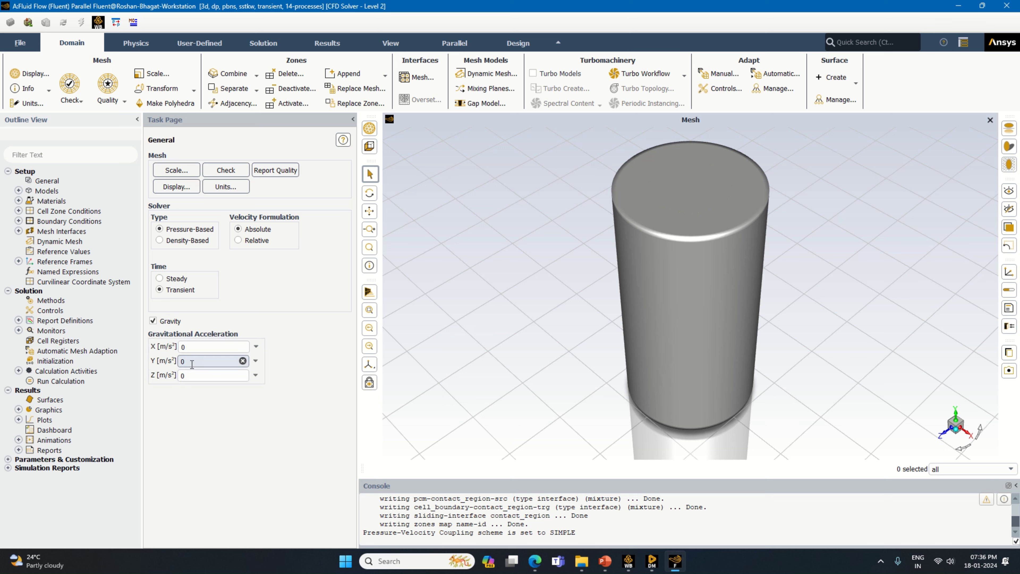
{"action": "double_click", "coordinate": [184, 361]}
{"action": "type", "text": "-9.81"}
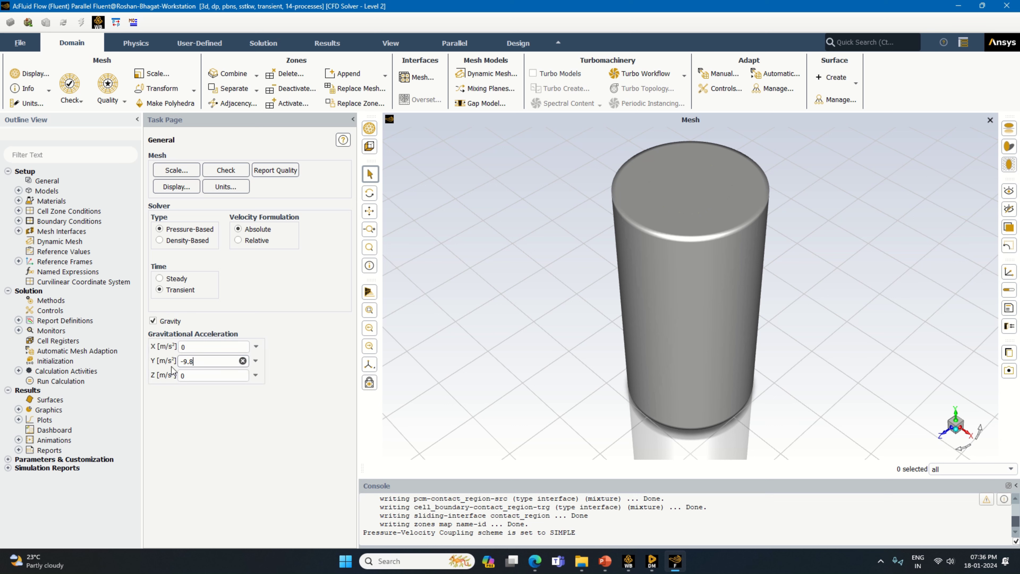
{"action": "left_click", "coordinate": [1010, 309]}
Enable the energy equation in the physics models.
{"action": "double_click", "coordinate": [56, 190]}
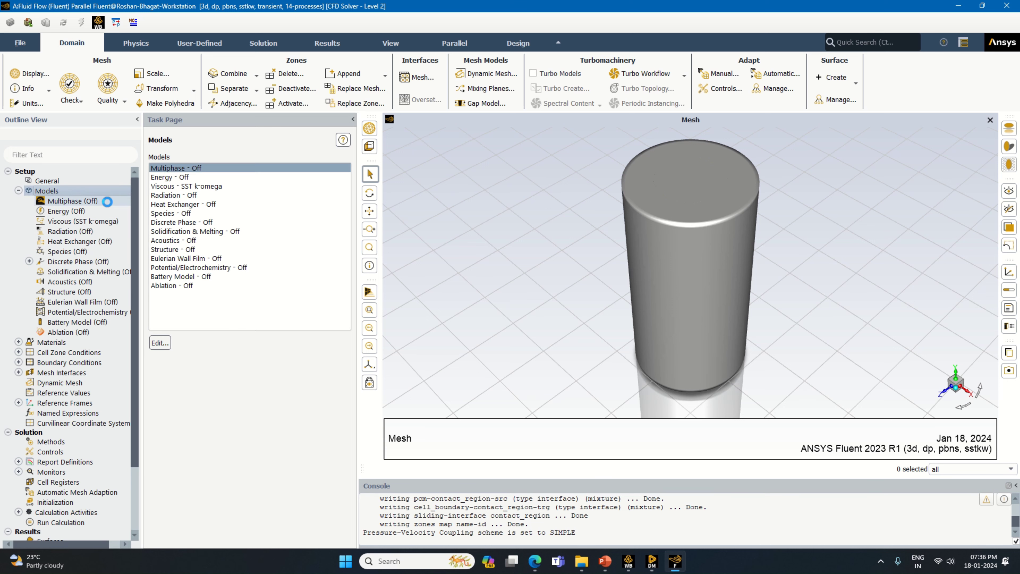
{"action": "left_click", "coordinate": [170, 177]}
{"action": "left_click", "coordinate": [160, 342]}
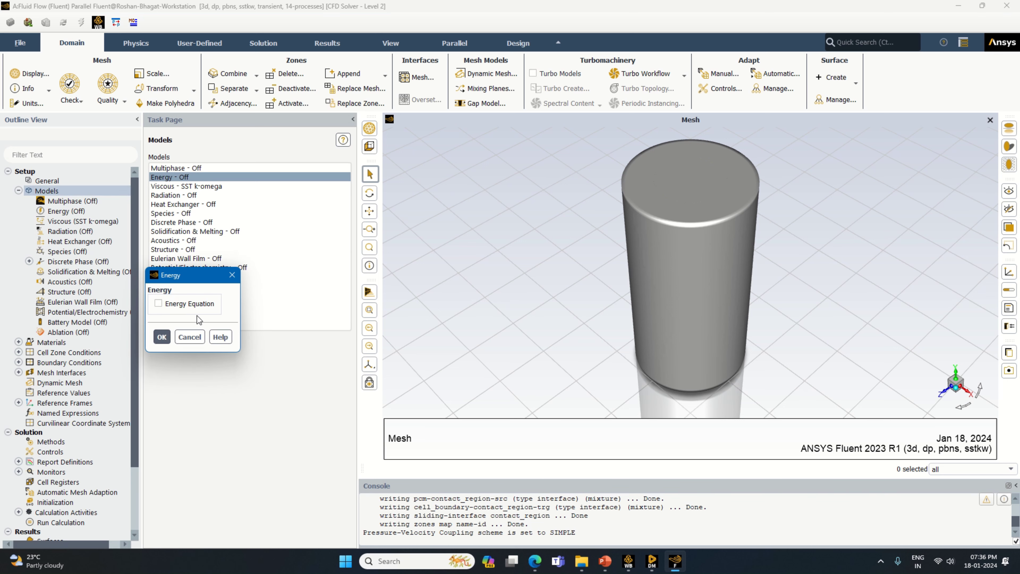
{"action": "left_click", "coordinate": [190, 304]}
{"action": "left_click", "coordinate": [161, 337]}
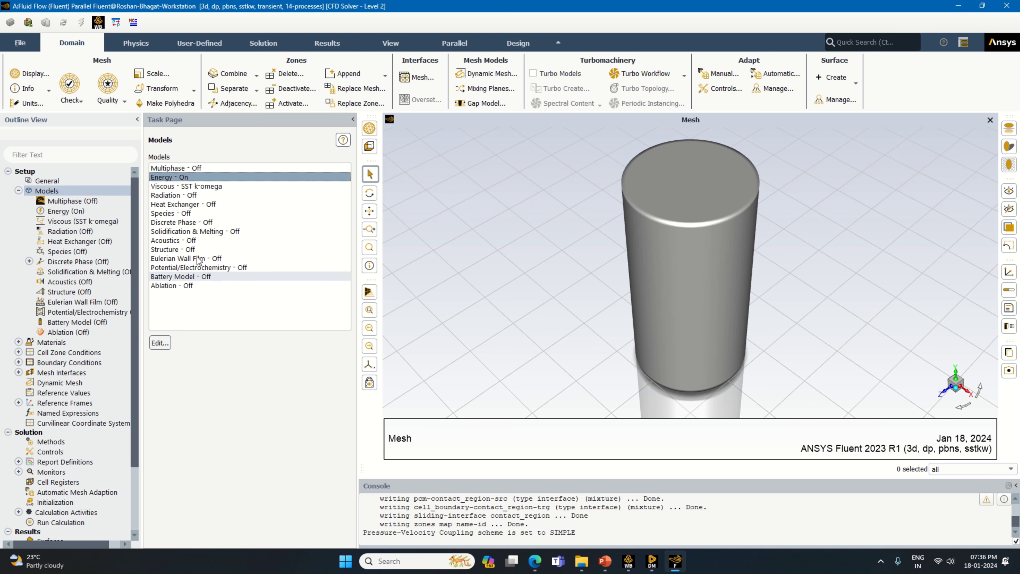
Set the viscous model to standard k-epsilon with Enhanced Wall Treatment, Thermal Effects and Curvature Correction.
{"action": "double_click", "coordinate": [253, 186]}
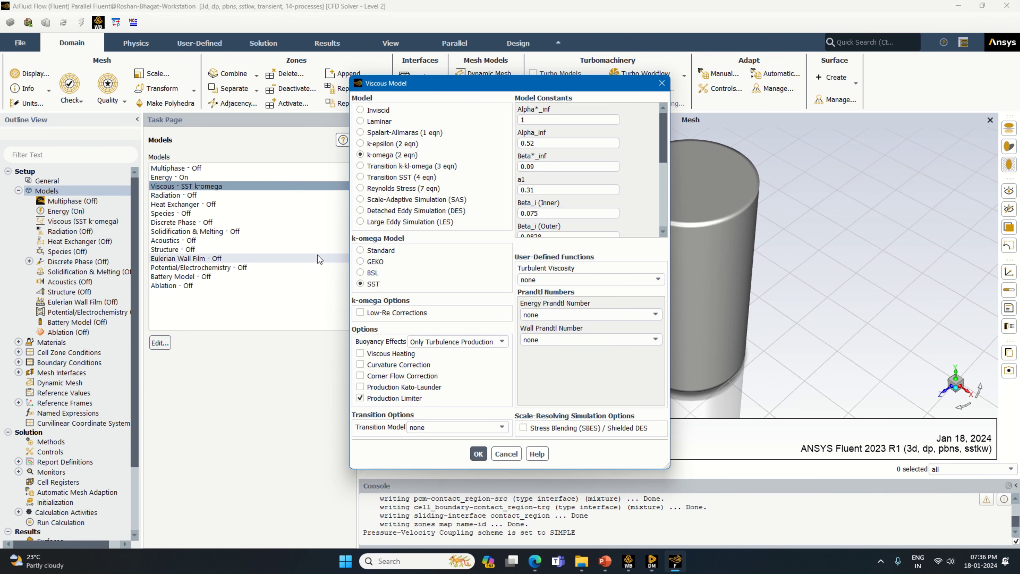
{"action": "left_click", "coordinate": [398, 144]}
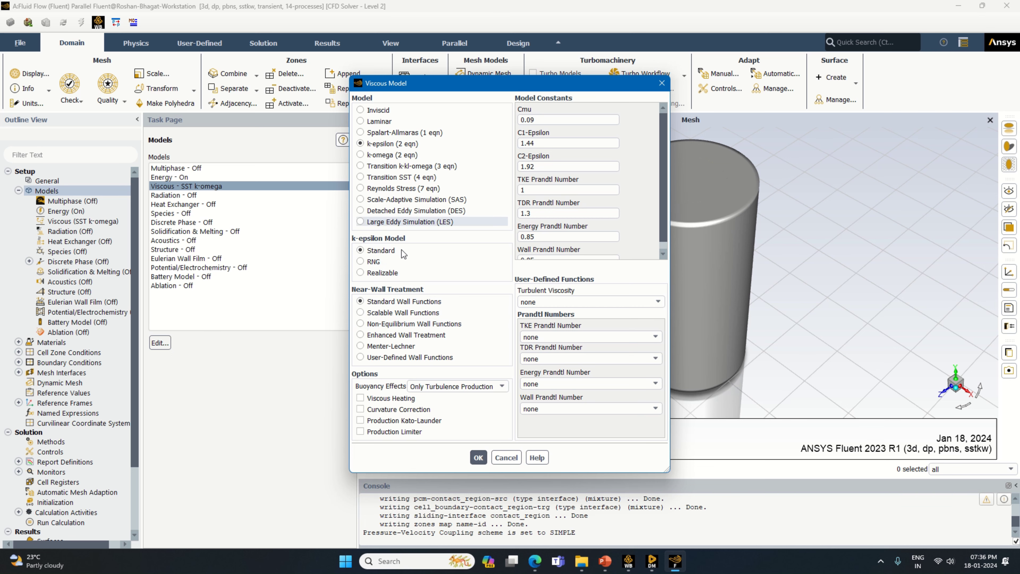
{"action": "left_click", "coordinate": [406, 334]}
{"action": "left_click", "coordinate": [362, 397]}
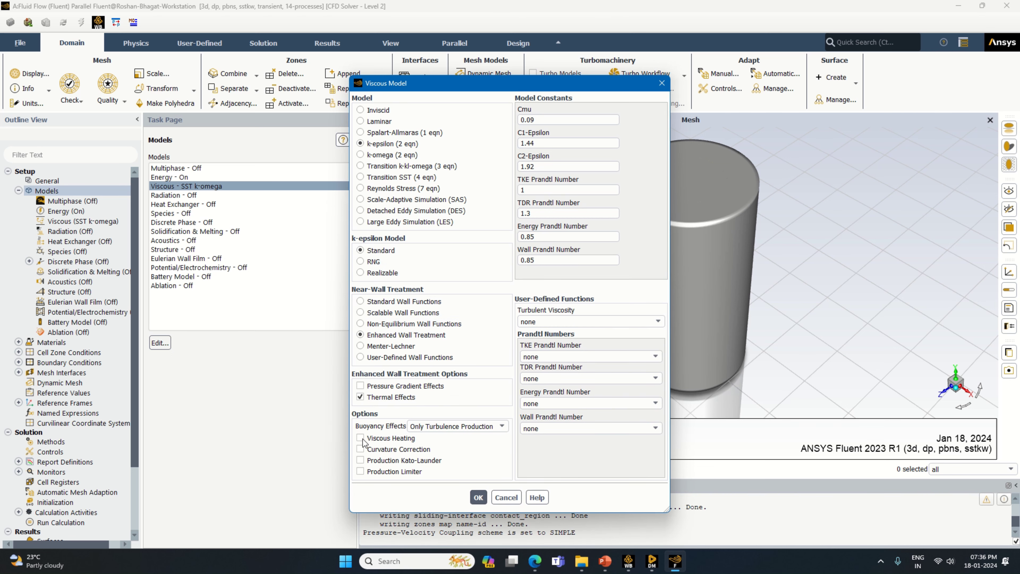
{"action": "left_click", "coordinate": [361, 450]}
{"action": "left_click", "coordinate": [477, 501]}
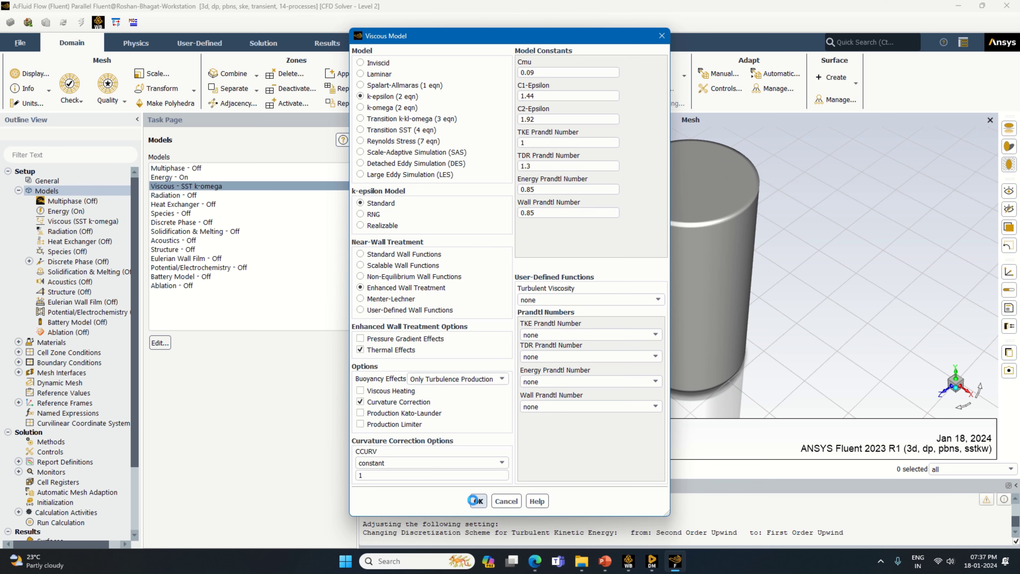
Enable the Solidification/Melting model and accept the material property notice.
{"action": "double_click", "coordinate": [196, 232]}
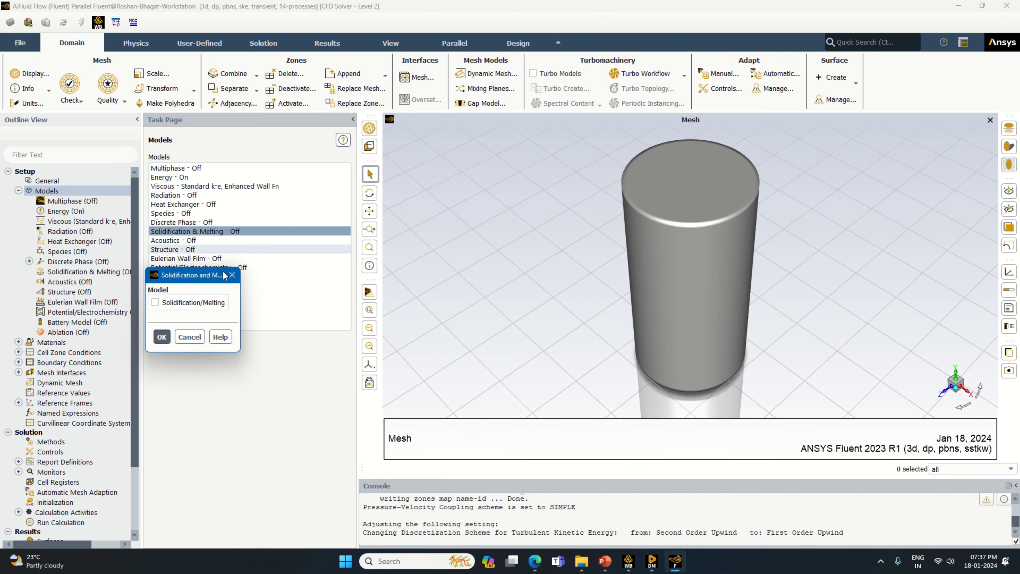
{"action": "left_click", "coordinate": [207, 304]}
{"action": "left_click", "coordinate": [274, 359]}
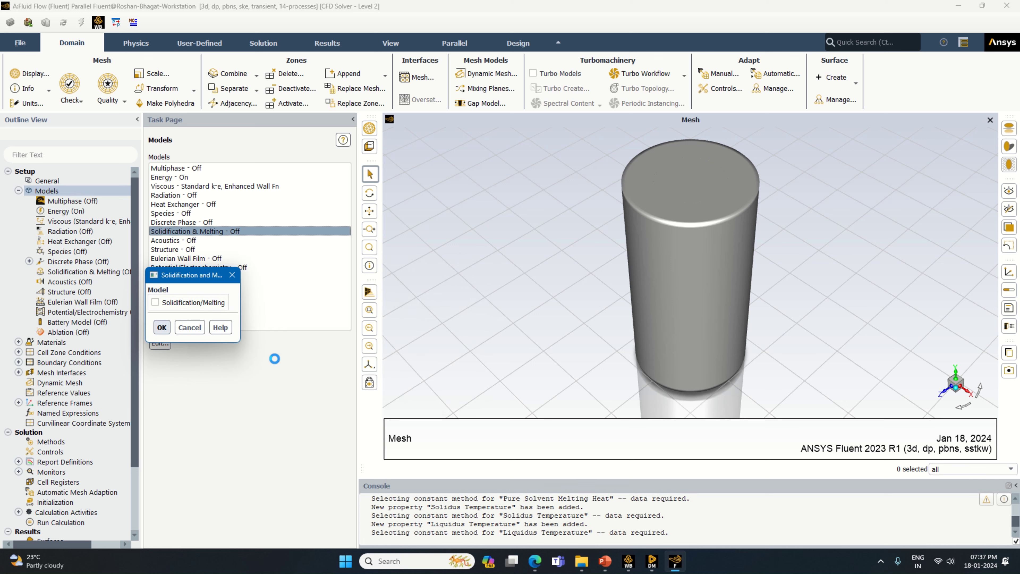
{"action": "left_click", "coordinate": [566, 295]}
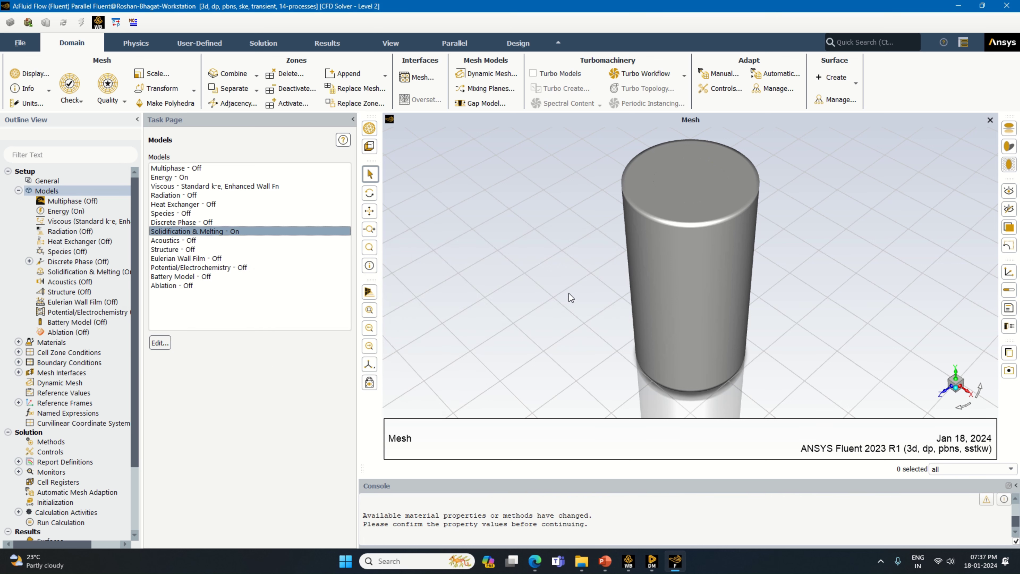
Open the fluid material air for editing and rename it n-octadecane with the chemical formula noct.
{"action": "left_click", "coordinate": [18, 191]}
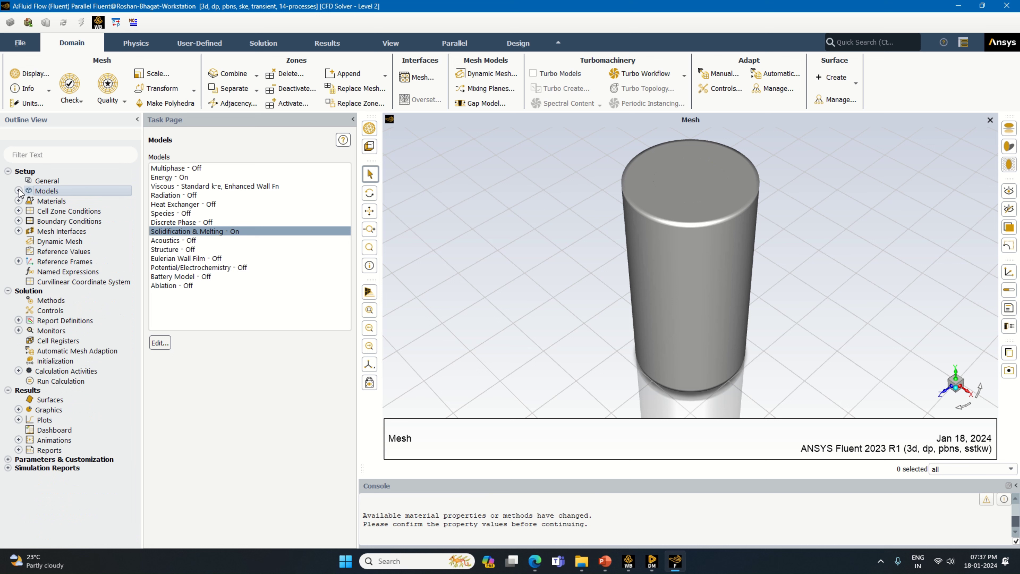
{"action": "double_click", "coordinate": [71, 204]}
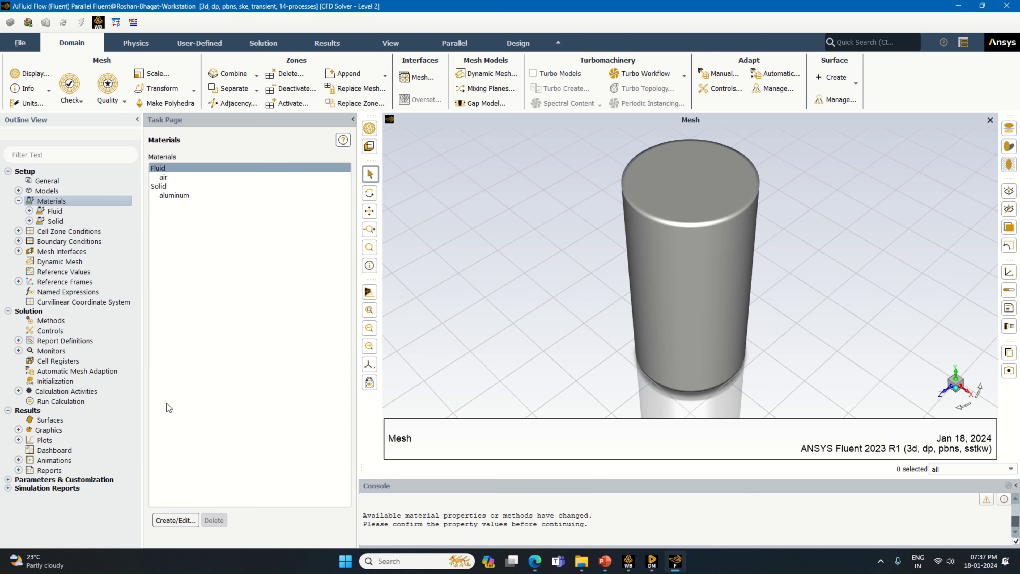
{"action": "left_click", "coordinate": [182, 519]}
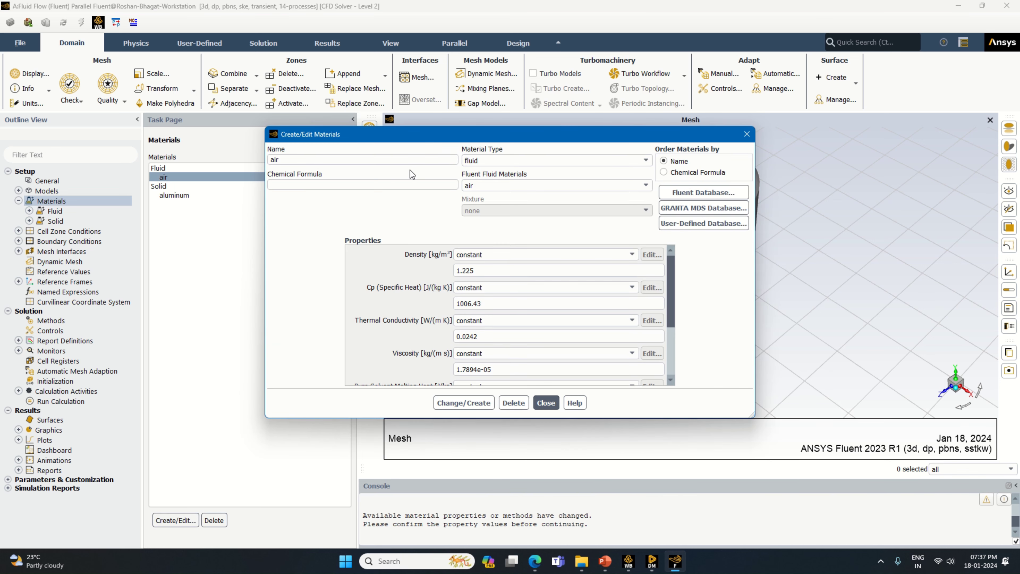
{"action": "type", "text": "n-"}
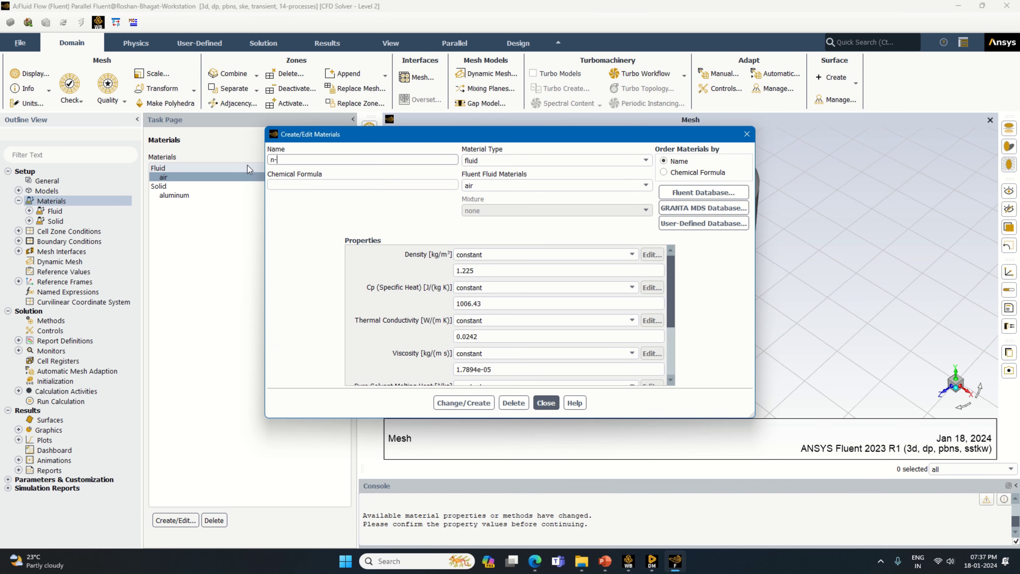
{"action": "type", "text": "octadecane"}
{"action": "left_click", "coordinate": [290, 186]}
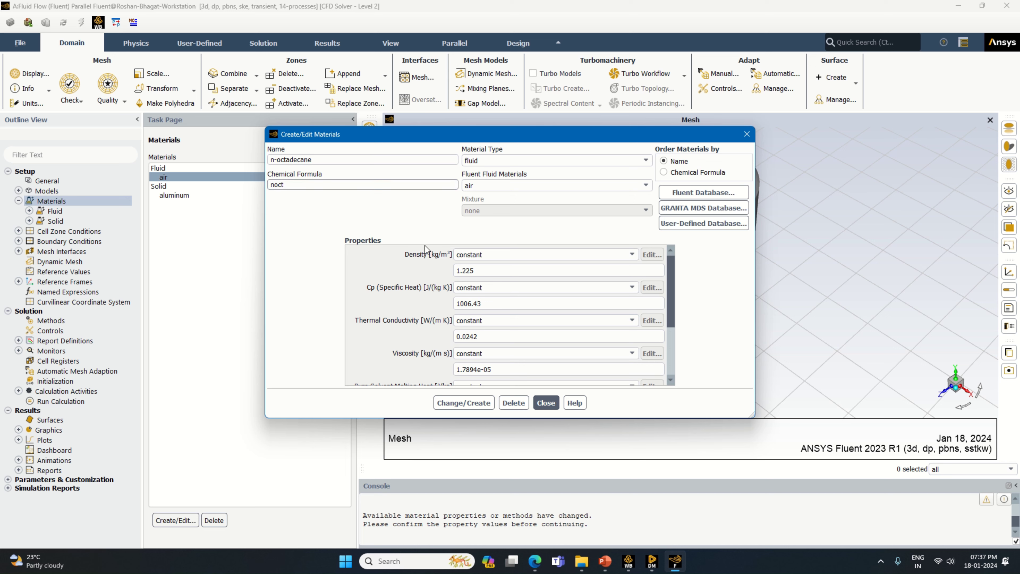
Set n-octadecane's density to 721 kg/m³, specific heat to 2180 J/(kg K), thermal conductivity to 0.15 W/(m K) and viscosity to 0.035 kg/(m s).
{"action": "left_click", "coordinate": [458, 270]}
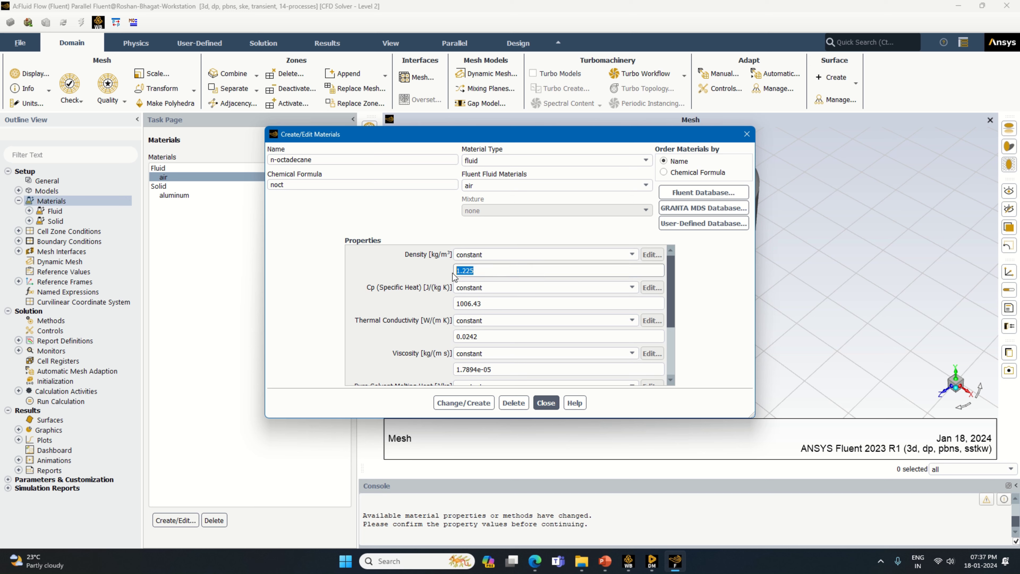
{"action": "type", "text": "721"}
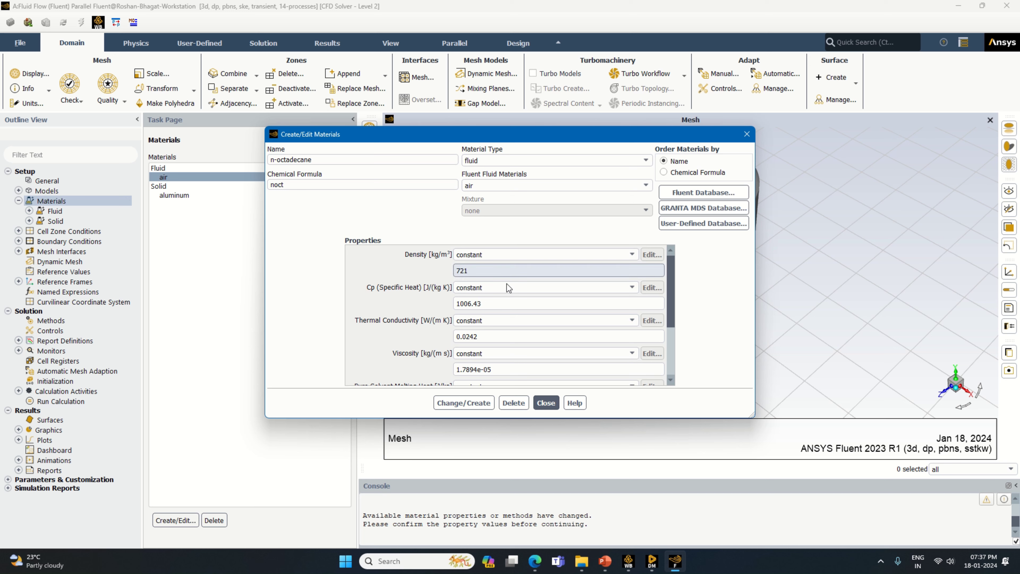
{"action": "left_click_drag", "start_coordinate": [482, 304], "coordinate": [441, 305]}
{"action": "type", "text": "2180"}
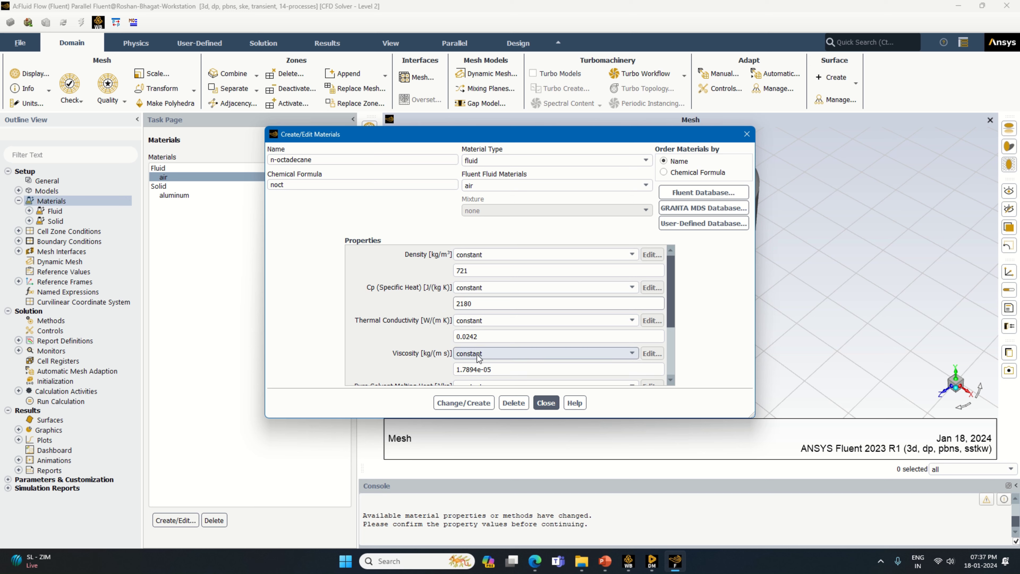
{"action": "left_click_drag", "start_coordinate": [477, 337], "coordinate": [442, 352]}
{"action": "type", "text": "0.15"}
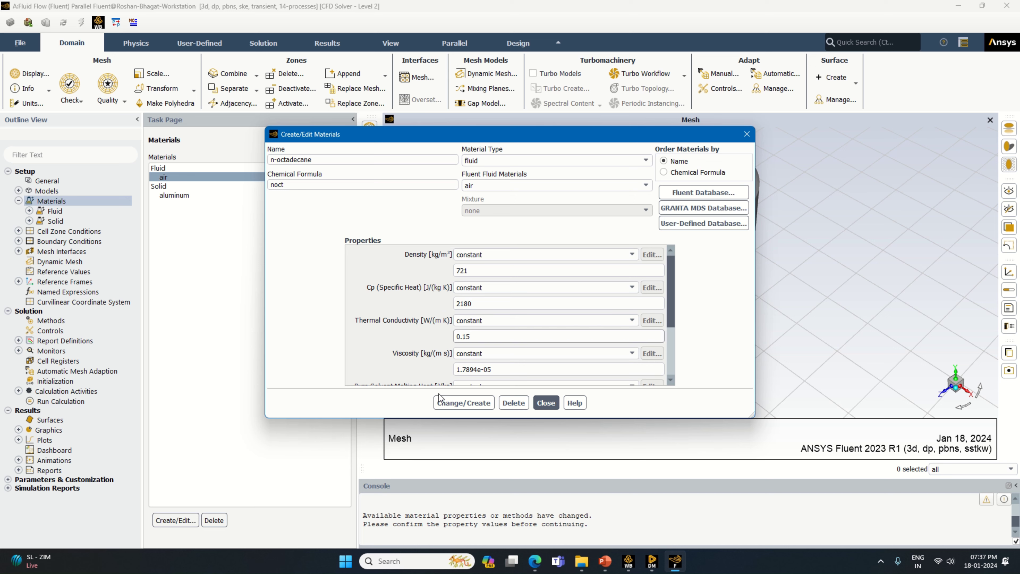
{"action": "left_click_drag", "start_coordinate": [502, 370], "coordinate": [445, 377]}
{"action": "type", "text": "0.035"}
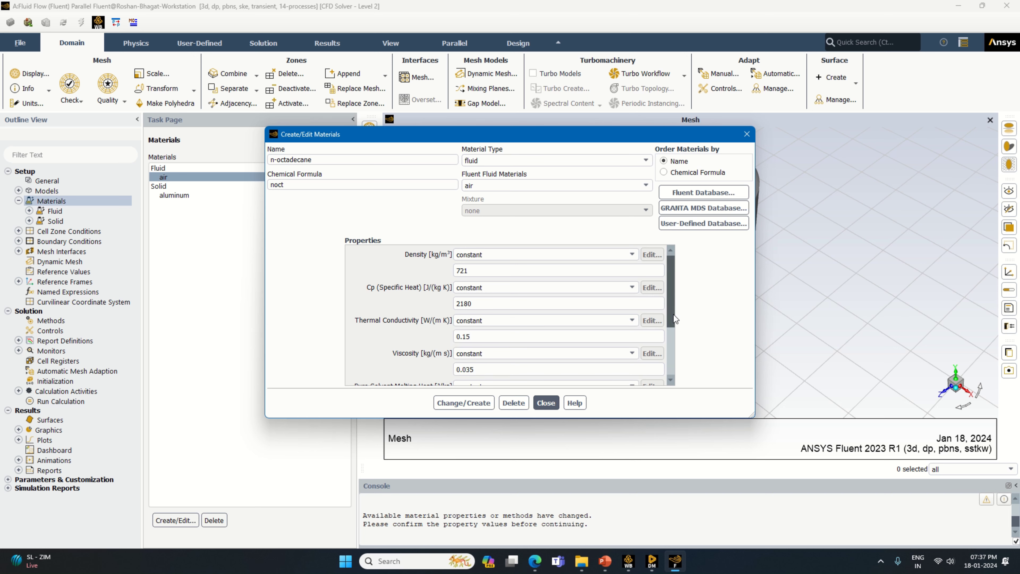
Set n-octadecane's pure solvent melting heat to 1900 J/kg, solidus temperature to 303 K and liquidus temperature to 305 K.
{"action": "left_click_drag", "start_coordinate": [674, 314], "coordinate": [676, 368]}
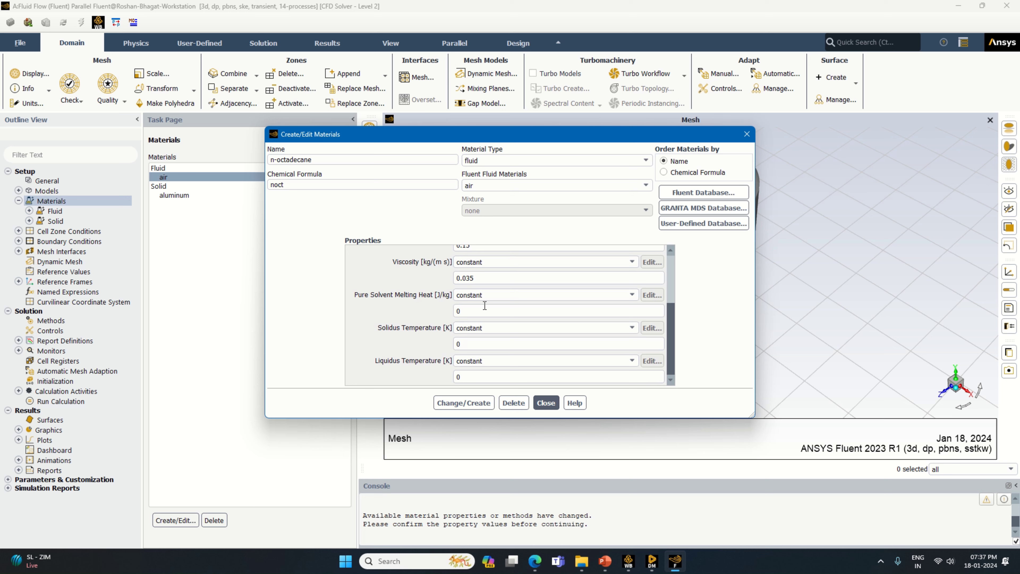
{"action": "double_click", "coordinate": [472, 312]}
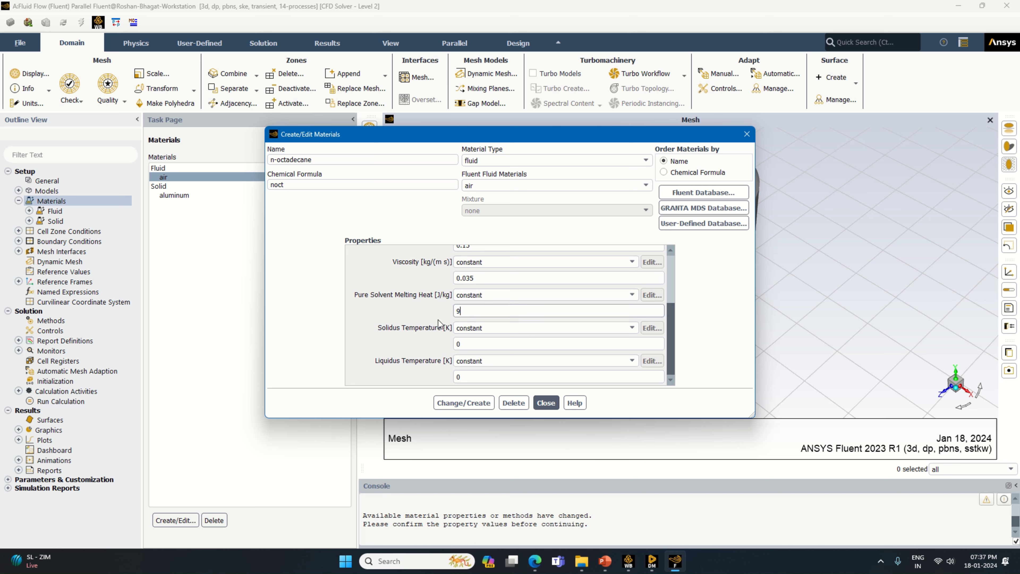
{"action": "type", "text": "900"}
{"action": "key", "text": "ctrl+a"}
{"action": "type", "text": "1"}
{"action": "double_click", "coordinate": [461, 344]}
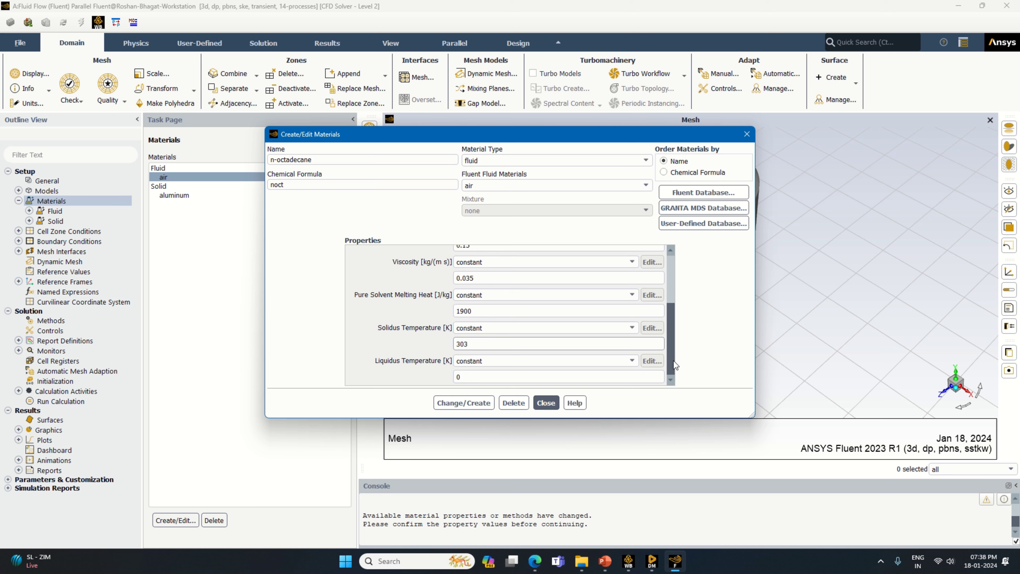
{"action": "left_click", "coordinate": [660, 374]}
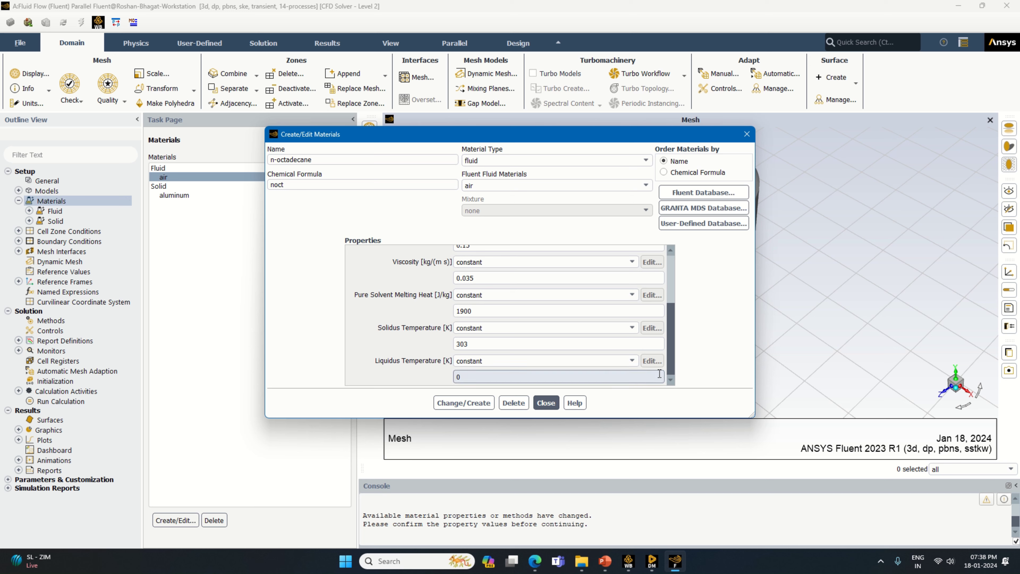
{"action": "double_click", "coordinate": [461, 378]}
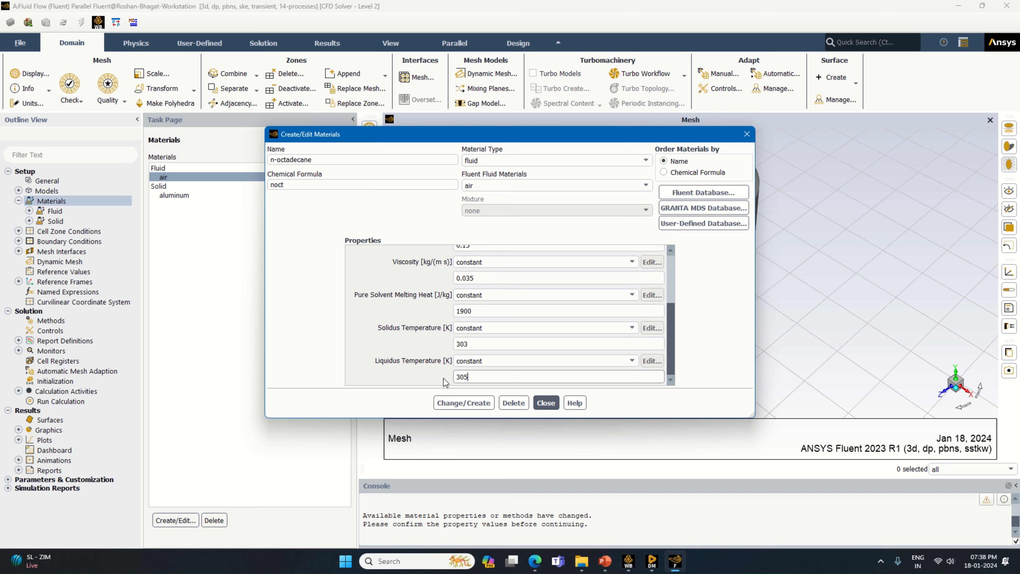
Save the n-octadecane material, overwriting air, and close the material editor.
{"action": "left_click", "coordinate": [464, 403]}
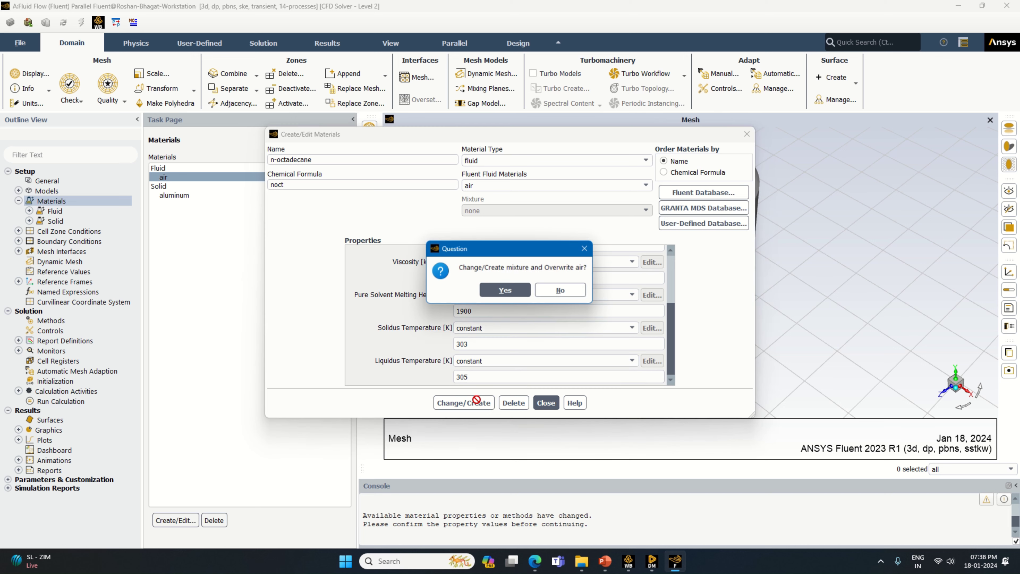
{"action": "left_click", "coordinate": [505, 292]}
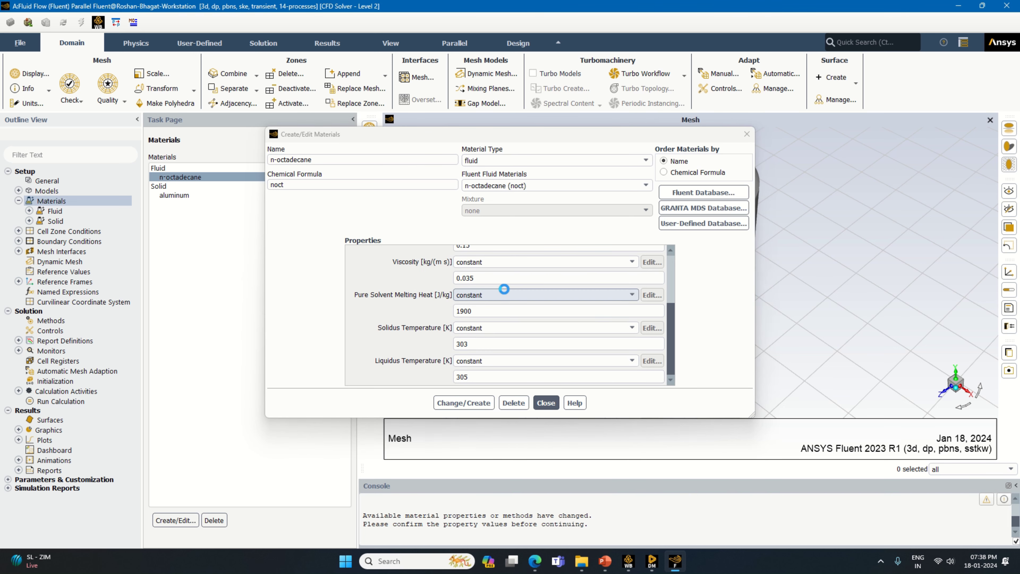
{"action": "left_click", "coordinate": [547, 403]}
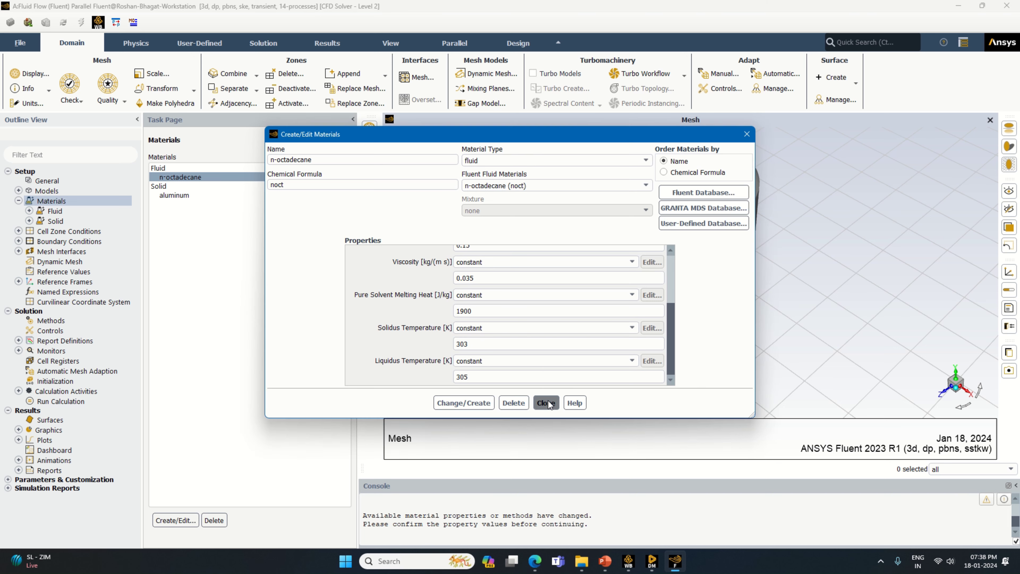
Copy the solid material nickel (ni) from the Fluent database into the case and close the material editor.
{"action": "left_click", "coordinate": [187, 187]}
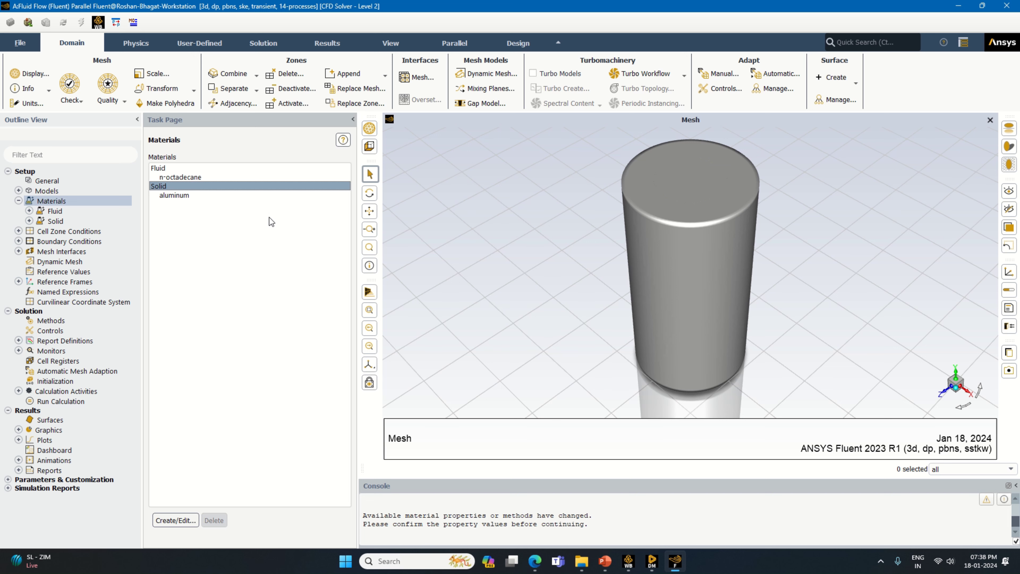
{"action": "left_click", "coordinate": [176, 520]}
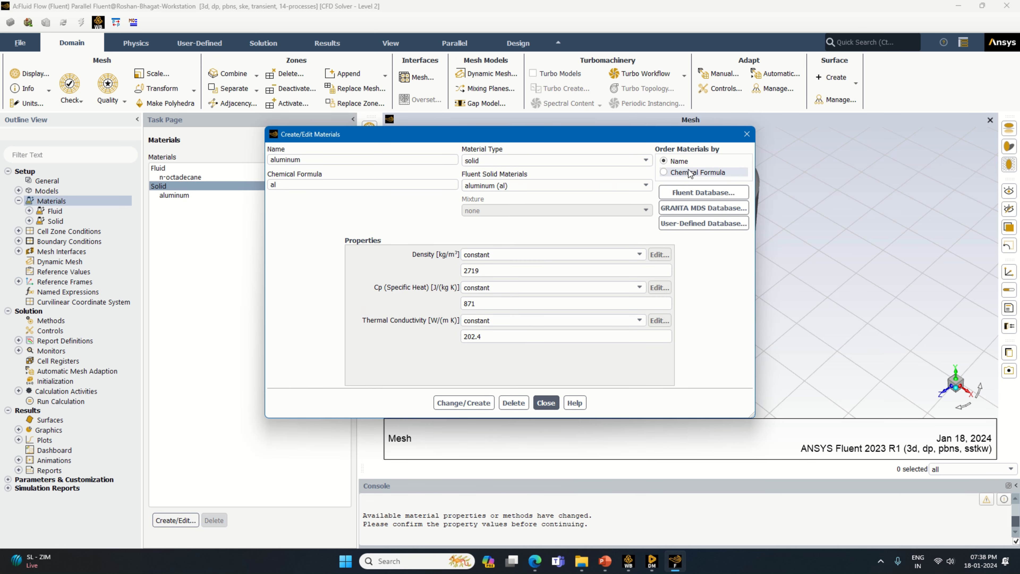
{"action": "left_click", "coordinate": [698, 193]}
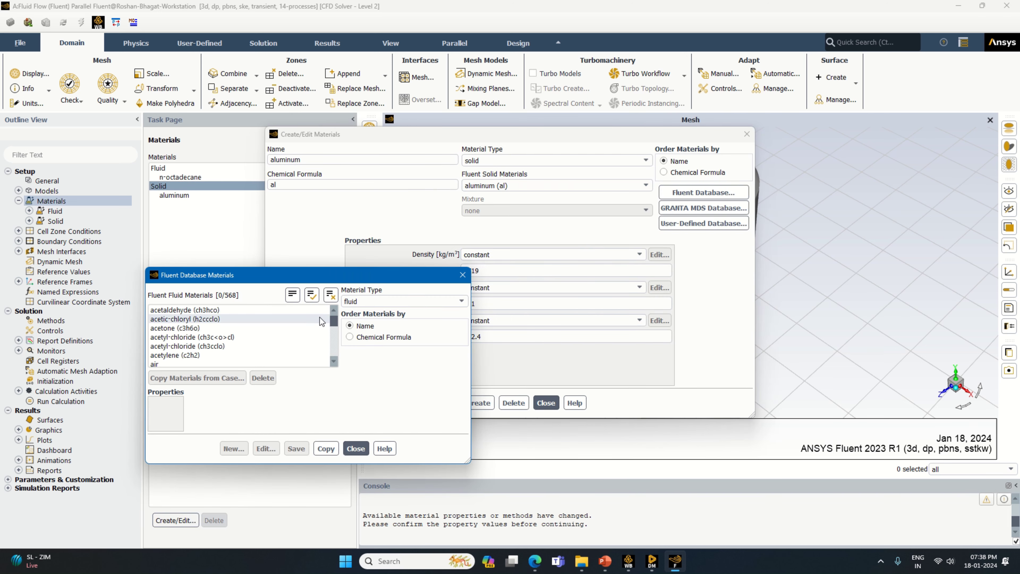
{"action": "left_click", "coordinate": [364, 304]}
{"action": "left_click", "coordinate": [360, 321]}
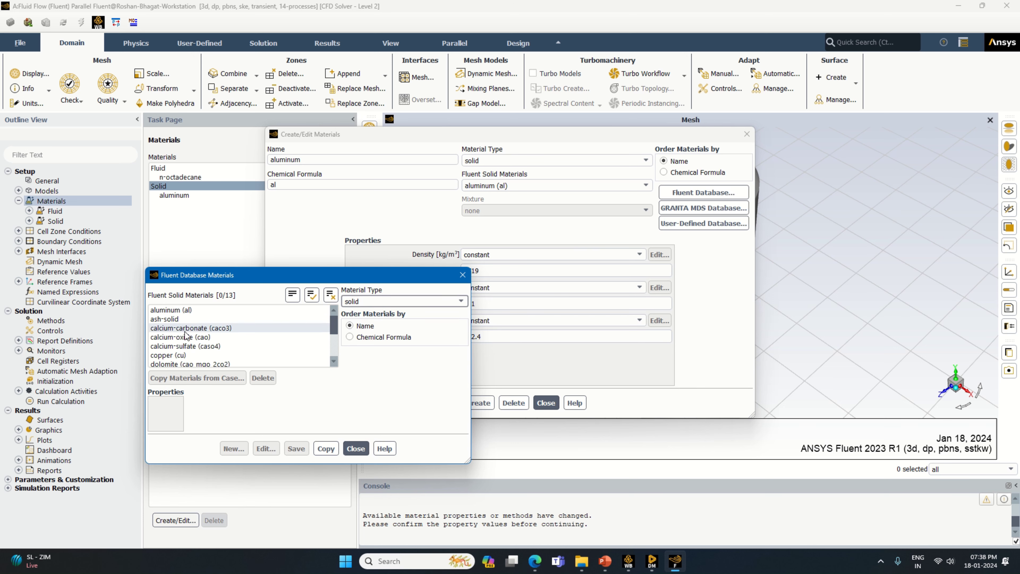
{"action": "scroll", "coordinate": [186, 335], "scroll_direction": "down", "scroll_amount": 3}
{"action": "left_click", "coordinate": [186, 328]}
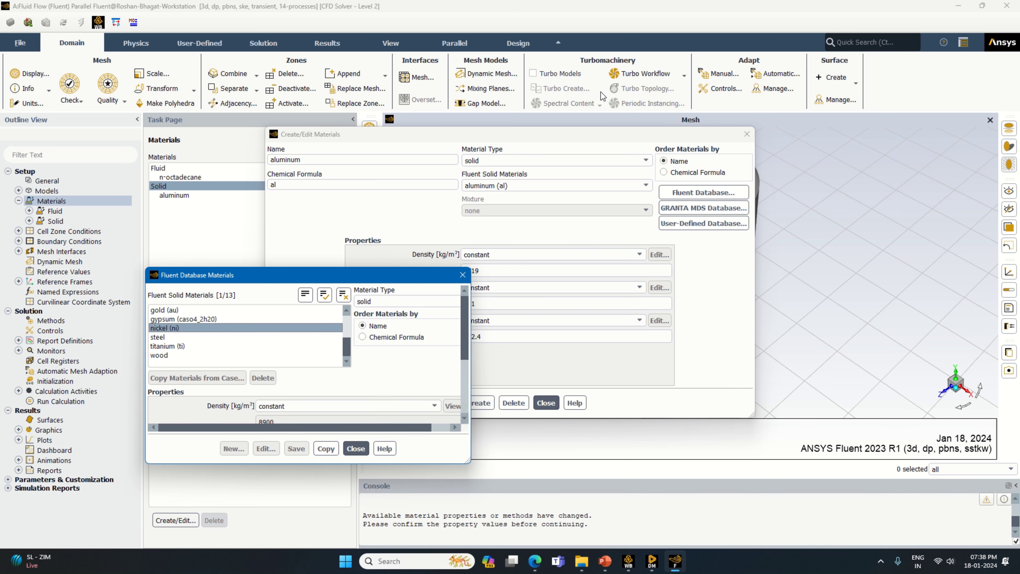
{"action": "left_click", "coordinate": [526, 409]}
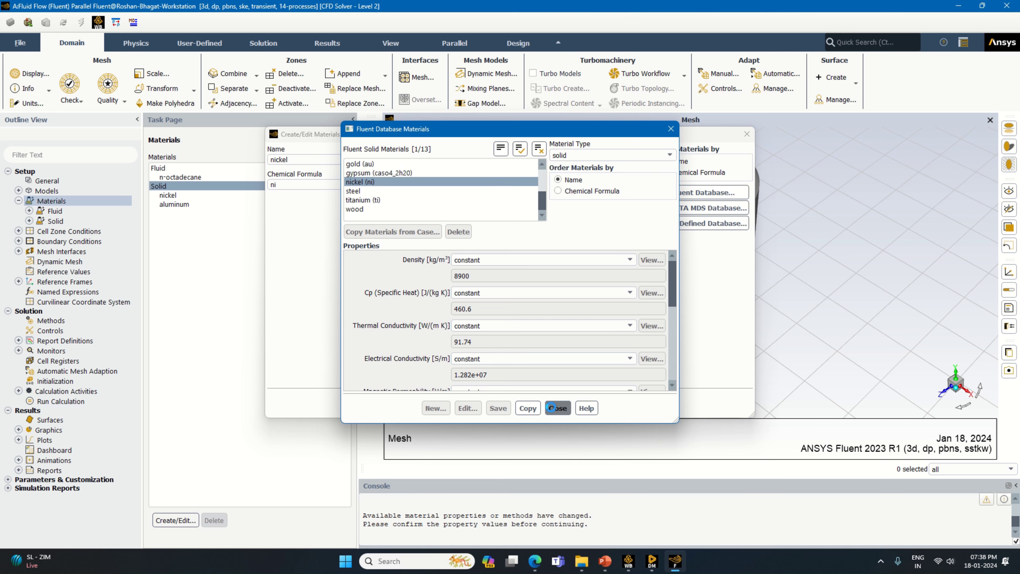
{"action": "left_click", "coordinate": [545, 403]}
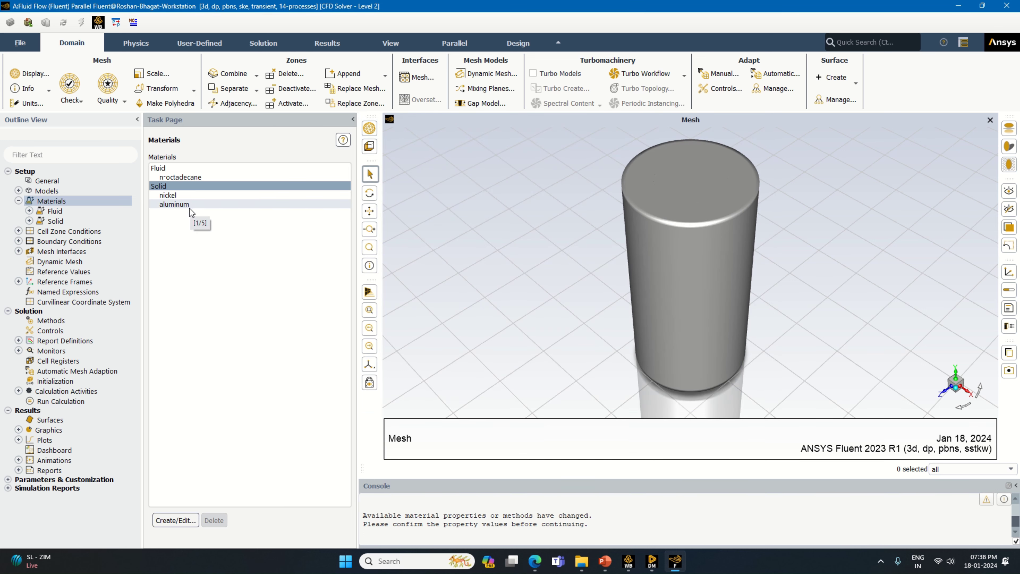
Change the cell zone named cell to solid type with nickel as its material.
{"action": "left_click", "coordinate": [90, 235]}
{"action": "double_click", "coordinate": [91, 232]}
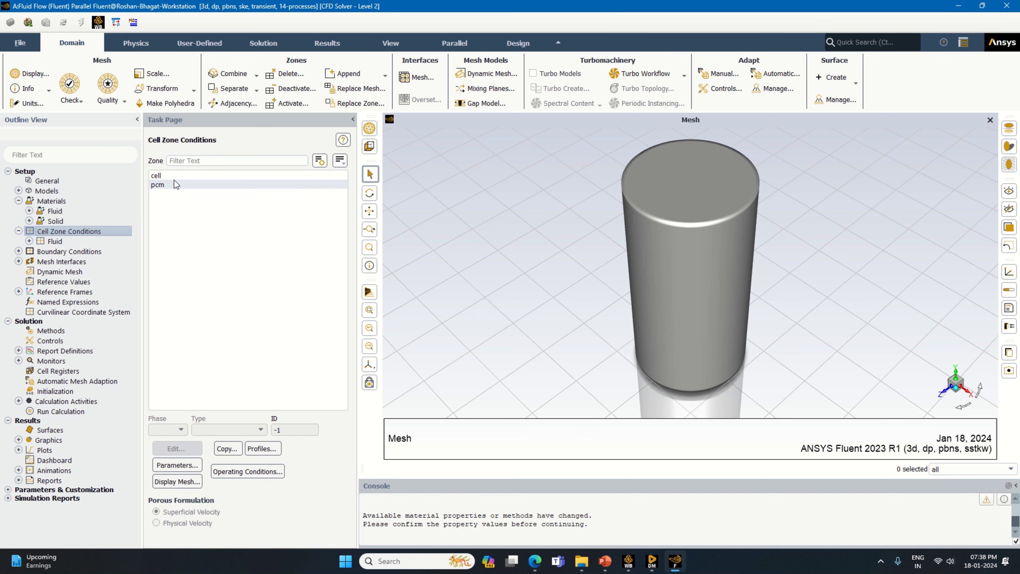
{"action": "left_click", "coordinate": [173, 176]}
{"action": "left_click", "coordinate": [225, 430]}
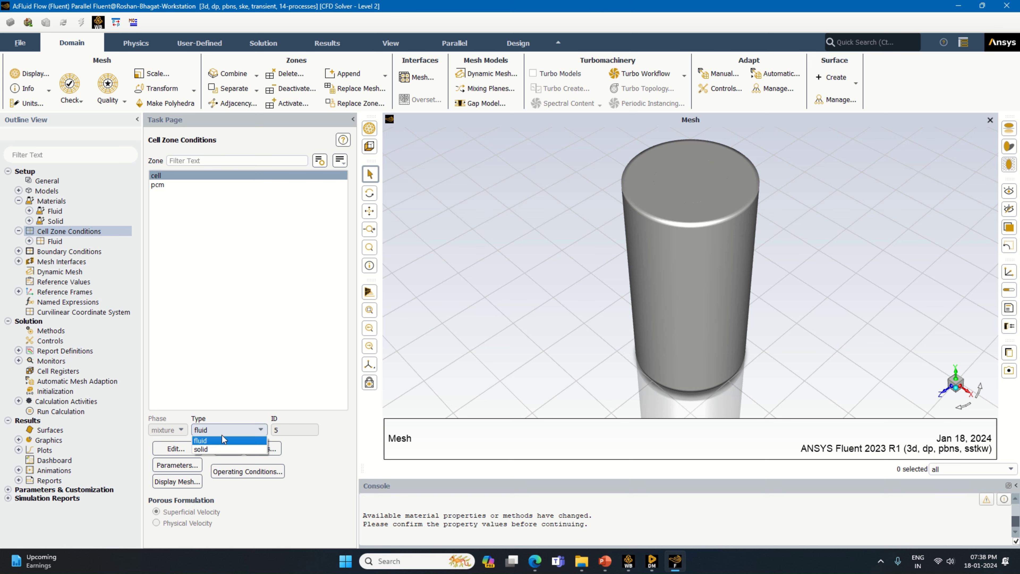
{"action": "left_click", "coordinate": [222, 449]}
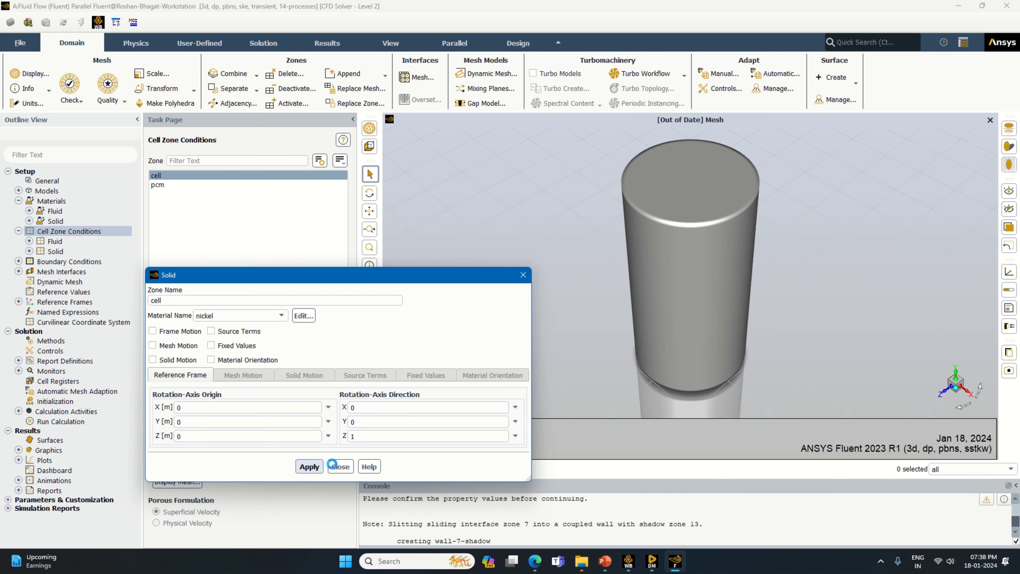
{"action": "left_click", "coordinate": [341, 467]}
Apply n-octadecane as the fluid material of the pcm cell zone.
{"action": "left_click", "coordinate": [157, 185]}
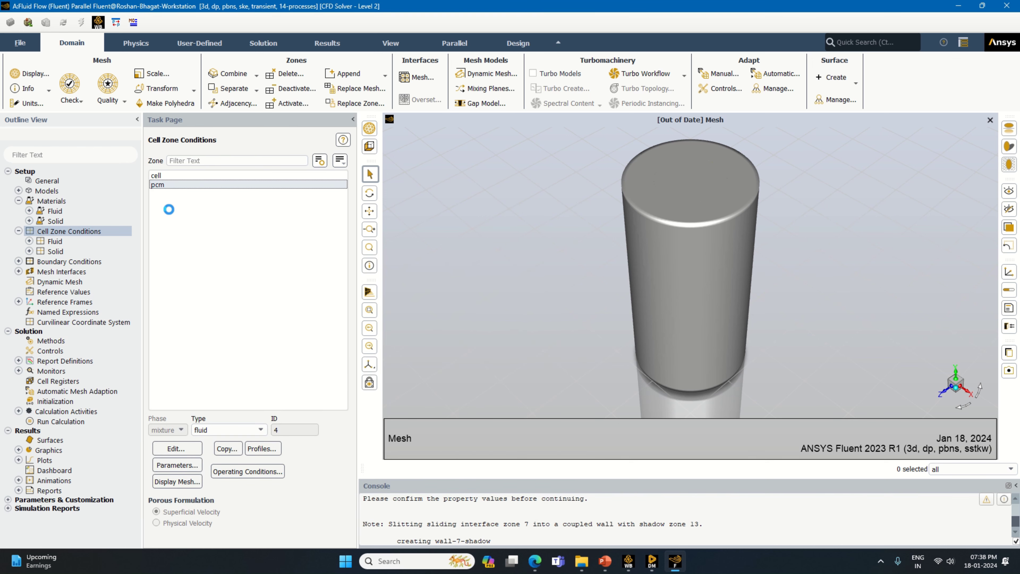
{"action": "left_click", "coordinate": [190, 453]}
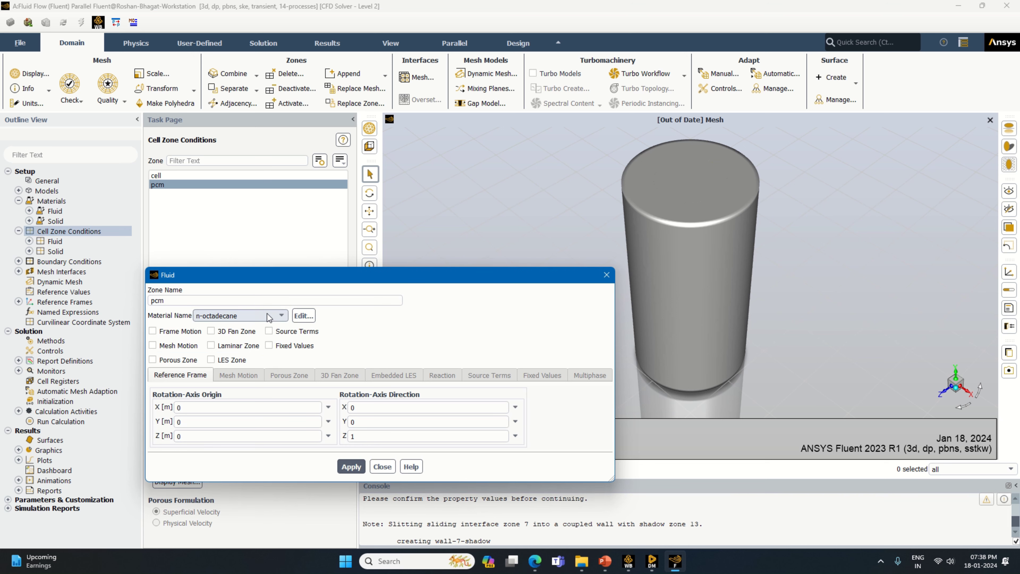
{"action": "left_click", "coordinate": [348, 465]}
{"action": "left_click", "coordinate": [382, 467]}
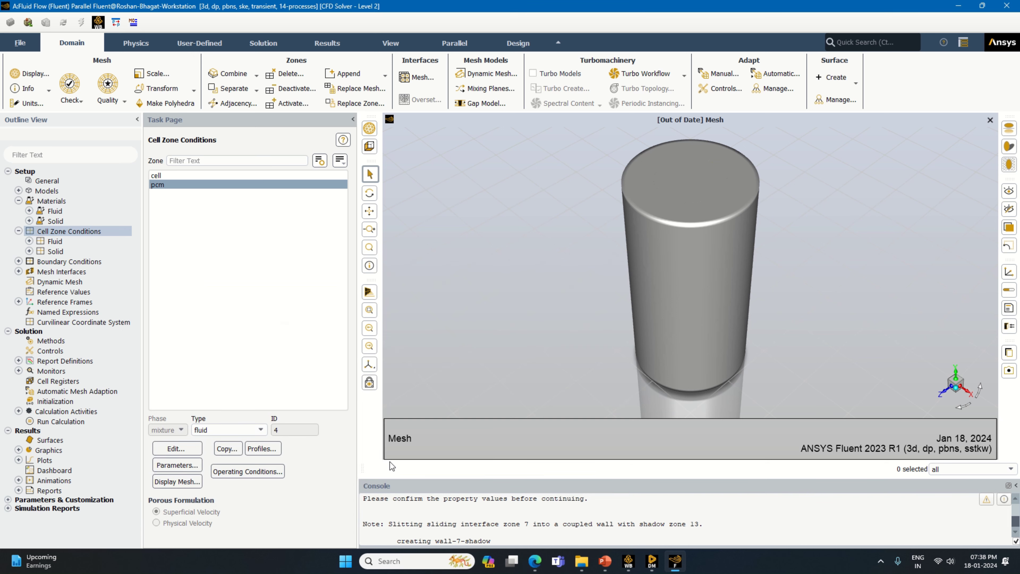
{"action": "left_click", "coordinate": [19, 231]}
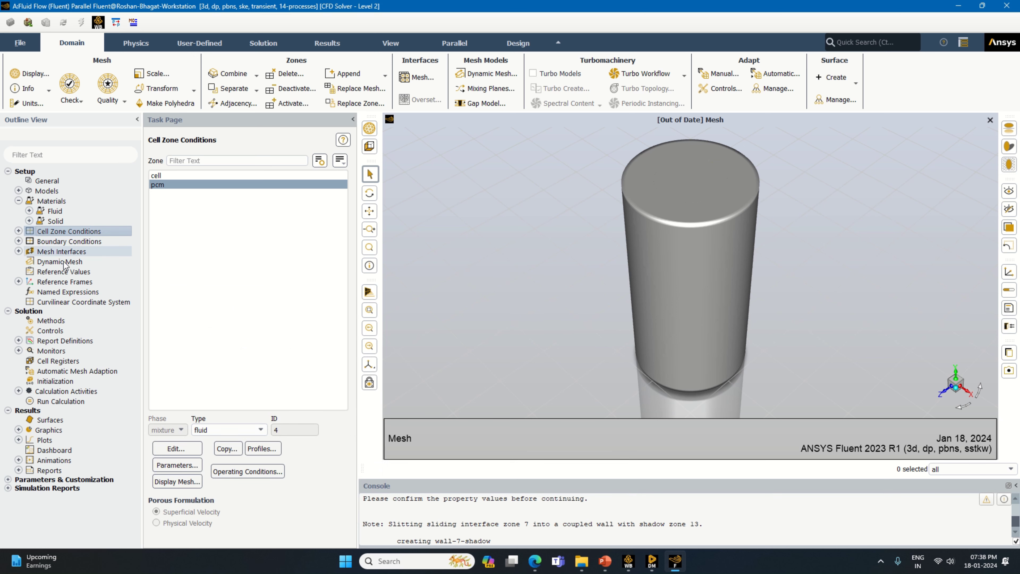
Give wall-12 of the cell_boundary-contact_region-trg interface a Temperature thermal condition of 307 K.
{"action": "double_click", "coordinate": [69, 242]}
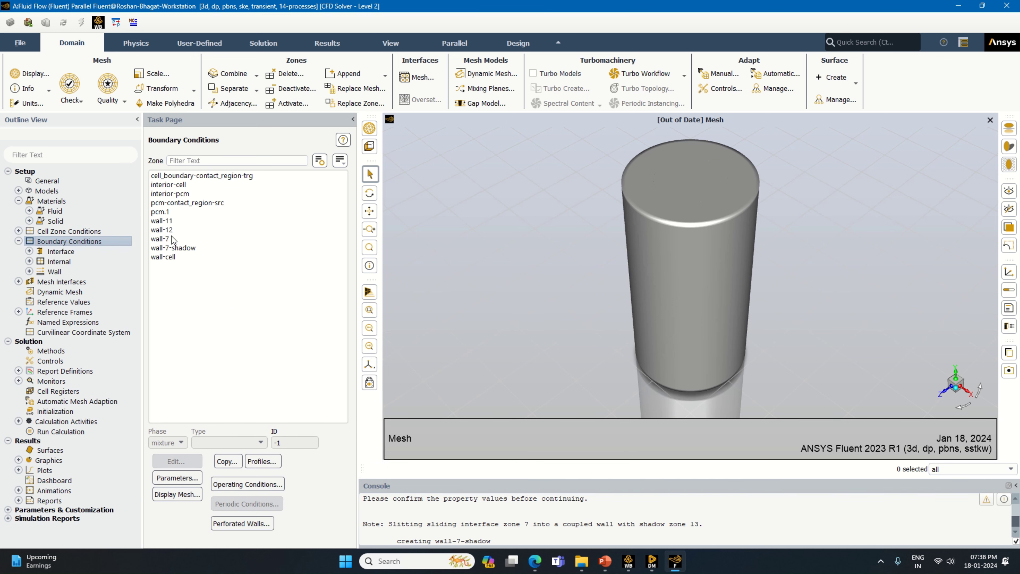
{"action": "left_click", "coordinate": [179, 176]}
{"action": "left_click", "coordinate": [179, 459]}
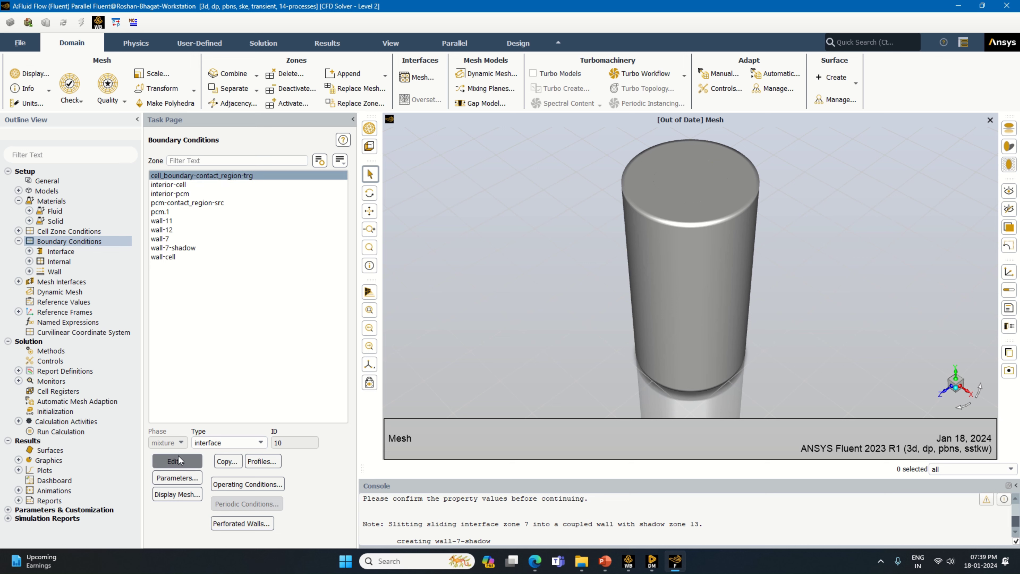
{"action": "left_click", "coordinate": [318, 315]}
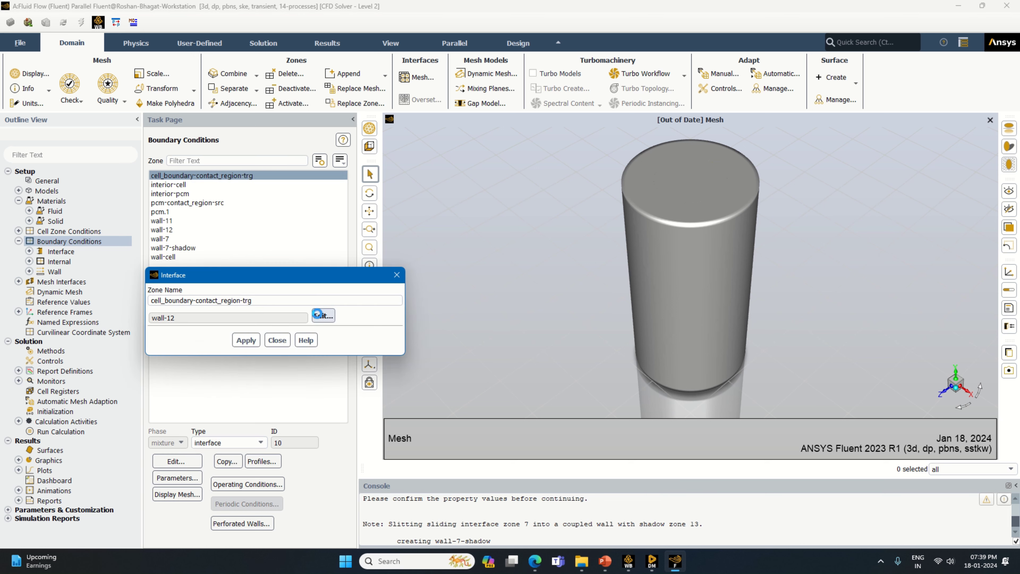
{"action": "left_click", "coordinate": [187, 379]}
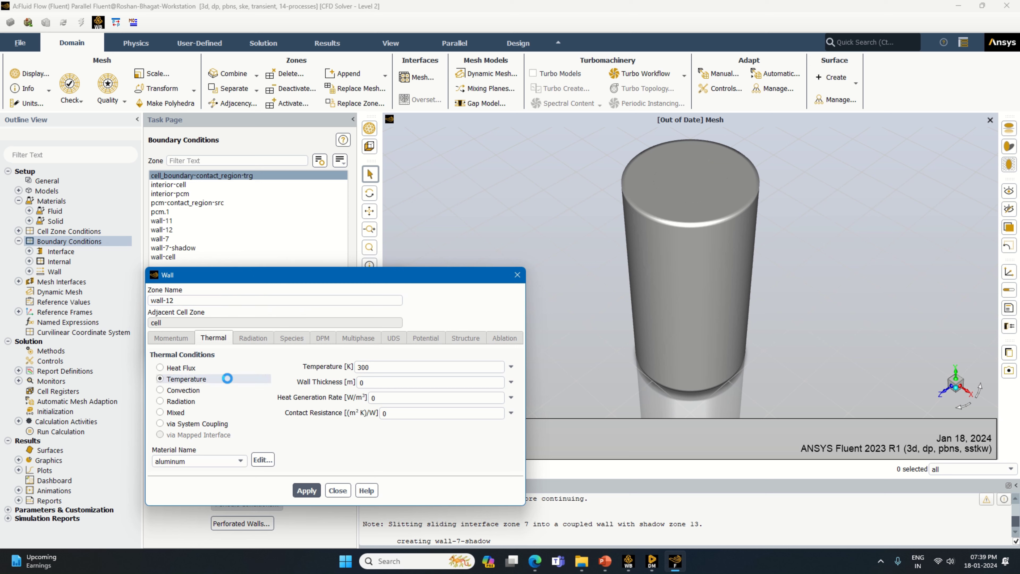
{"action": "double_click", "coordinate": [373, 368]}
{"action": "type", "text": "30"}
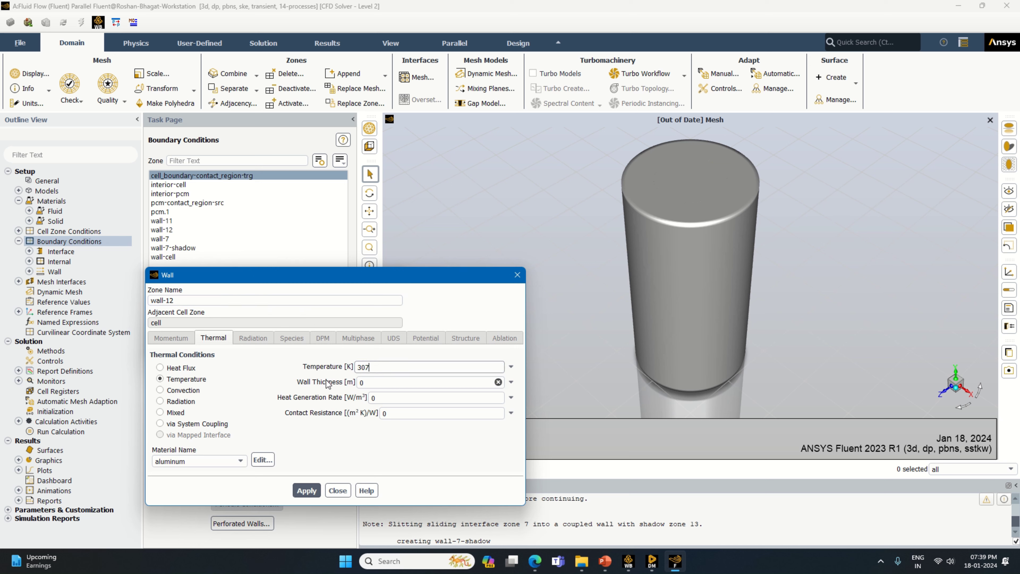
Set wall-12's material to nickel and apply the wall and interface conditions.
{"action": "left_click", "coordinate": [205, 461]}
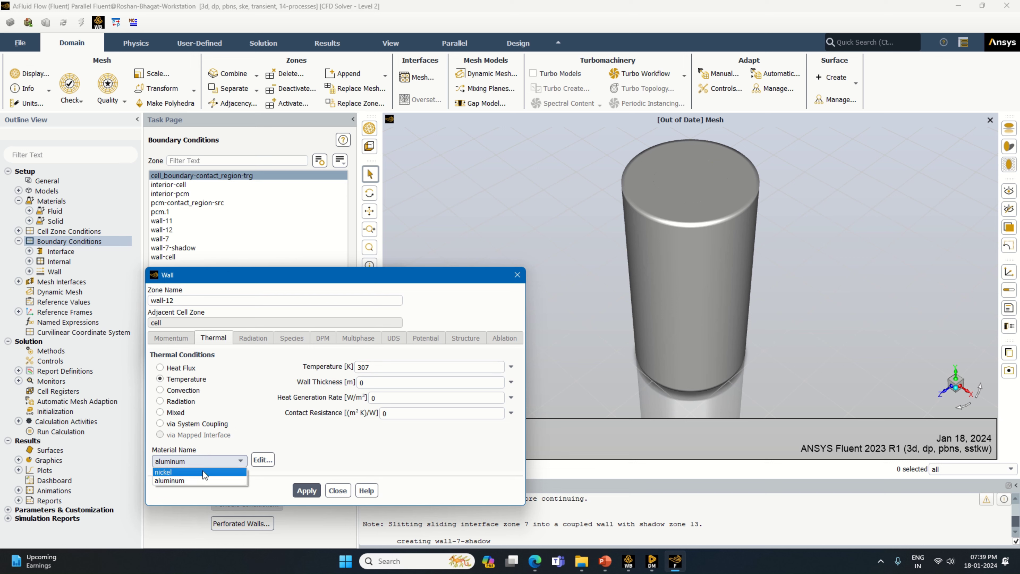
{"action": "left_click", "coordinate": [204, 482]}
{"action": "left_click", "coordinate": [310, 491]}
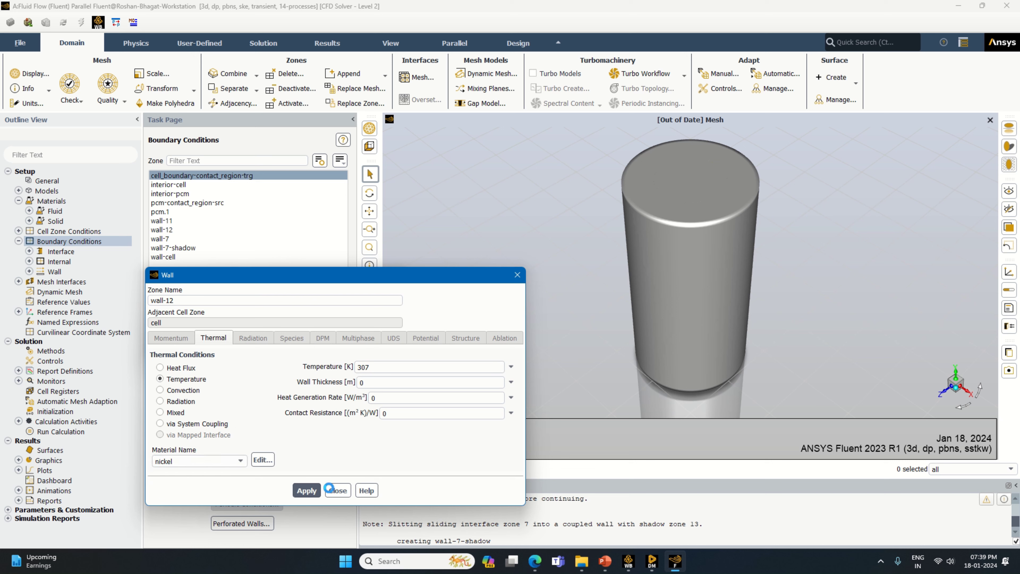
{"action": "left_click", "coordinate": [337, 490]}
{"action": "left_click", "coordinate": [237, 340]}
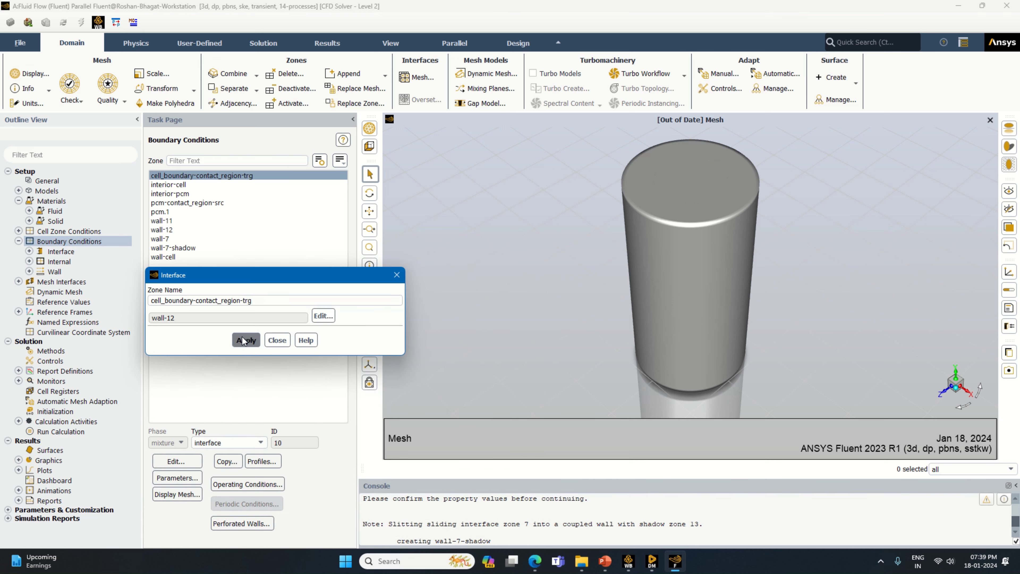
{"action": "left_click", "coordinate": [277, 340]}
Give the wall-cell boundary a Temperature thermal condition of 307 K with nickel as its material, and apply it.
{"action": "left_click", "coordinate": [166, 258]}
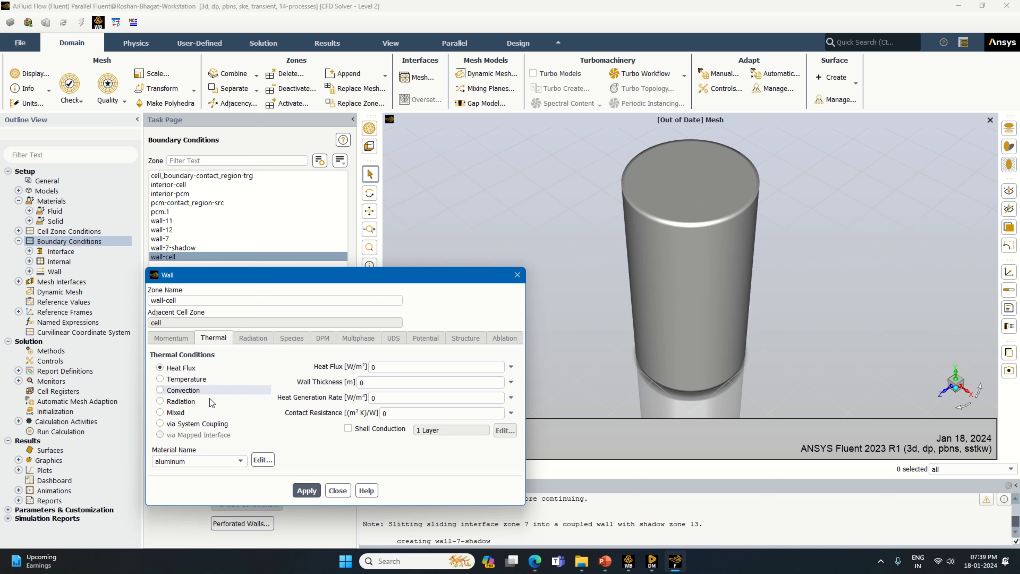
{"action": "left_click", "coordinate": [186, 379]}
{"action": "double_click", "coordinate": [358, 373]}
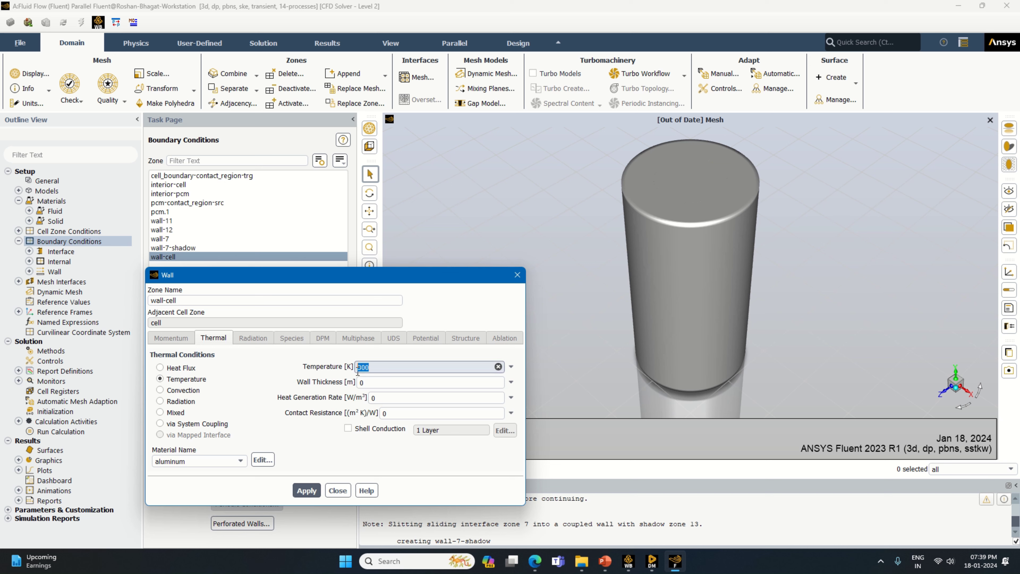
{"action": "left_click", "coordinate": [184, 462]}
{"action": "left_click", "coordinate": [201, 481]}
{"action": "left_click", "coordinate": [304, 491]}
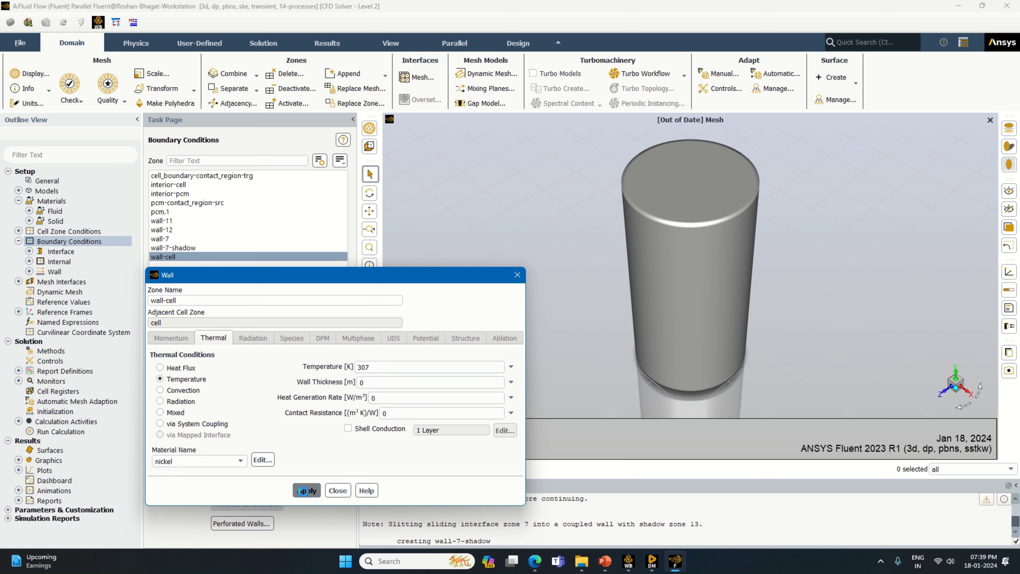
{"action": "left_click", "coordinate": [338, 491]}
{"action": "left_click", "coordinate": [18, 241]}
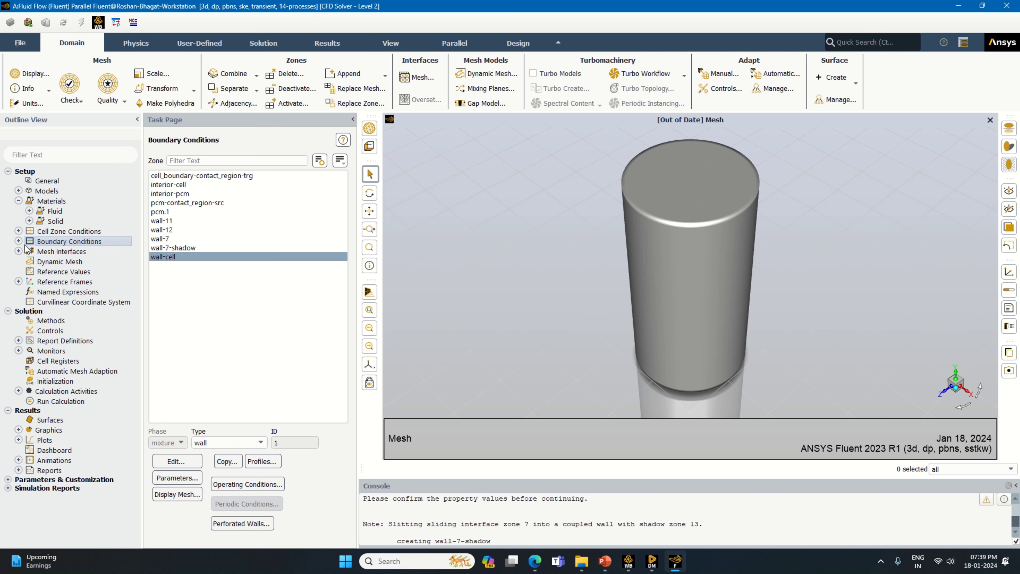
Create an area-weighted average surface report definition for the Solidification/Melting liquid fraction on surface pcm.1.
{"action": "left_click", "coordinate": [81, 272]}
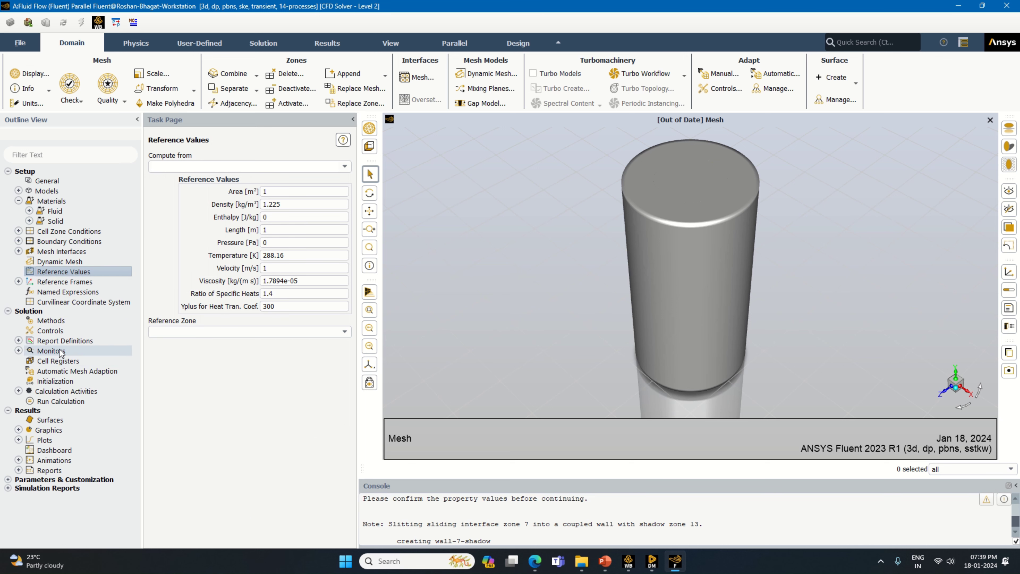
{"action": "double_click", "coordinate": [65, 340]}
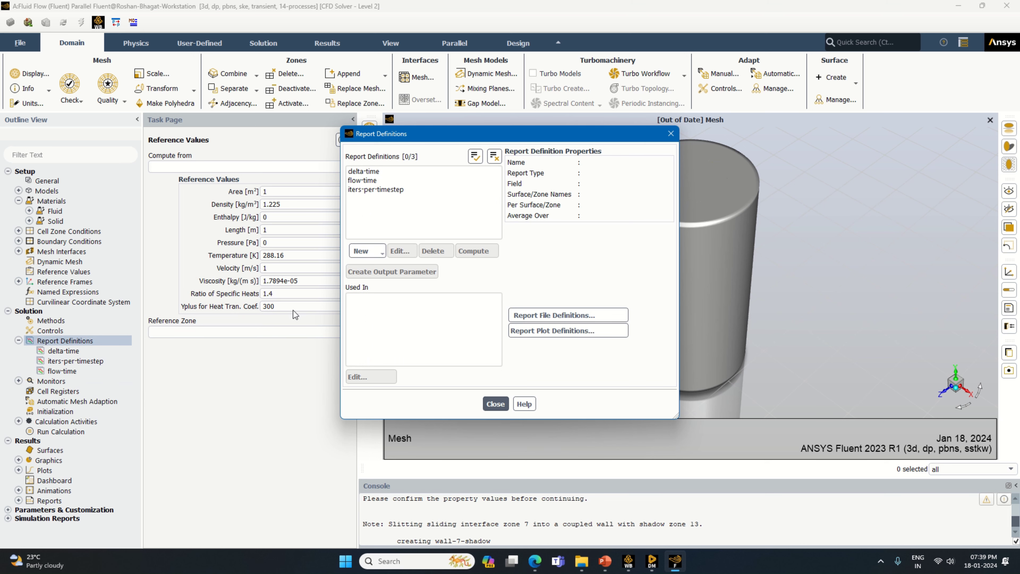
{"action": "left_click", "coordinate": [361, 252]}
{"action": "mouse_move", "coordinate": [385, 267]}
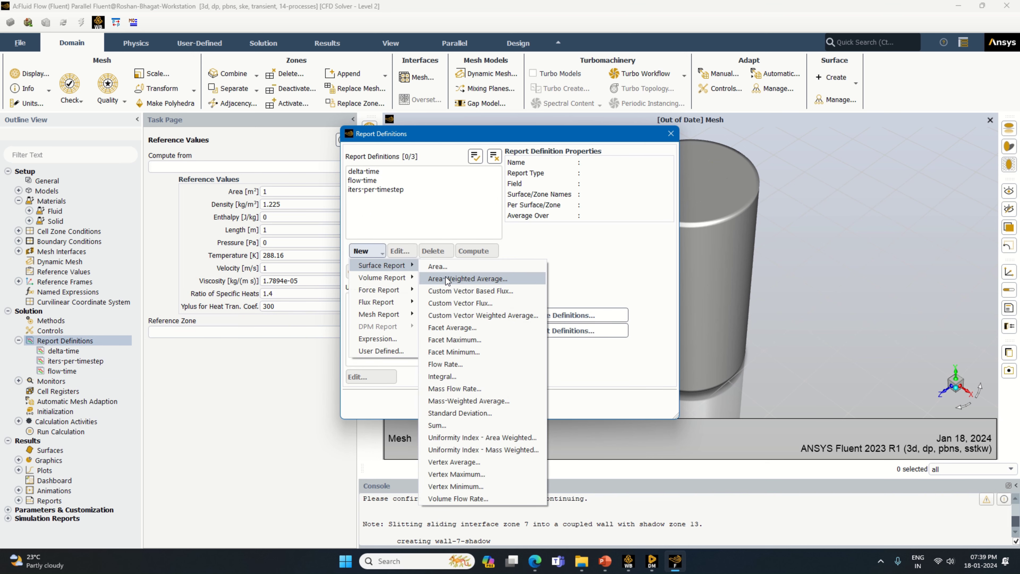
{"action": "left_click", "coordinate": [466, 276]}
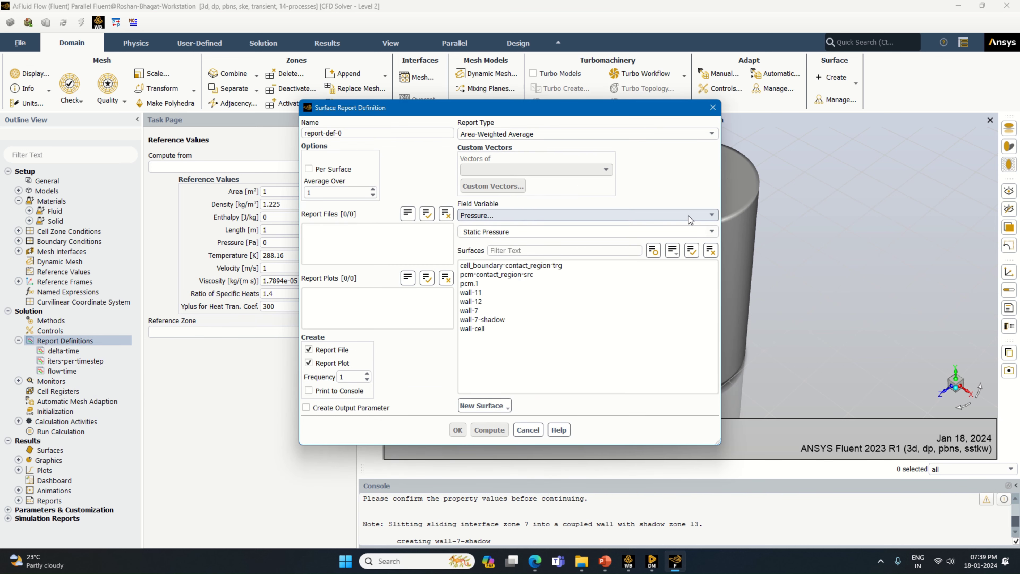
{"action": "left_click", "coordinate": [621, 215]}
{"action": "left_click", "coordinate": [592, 260]}
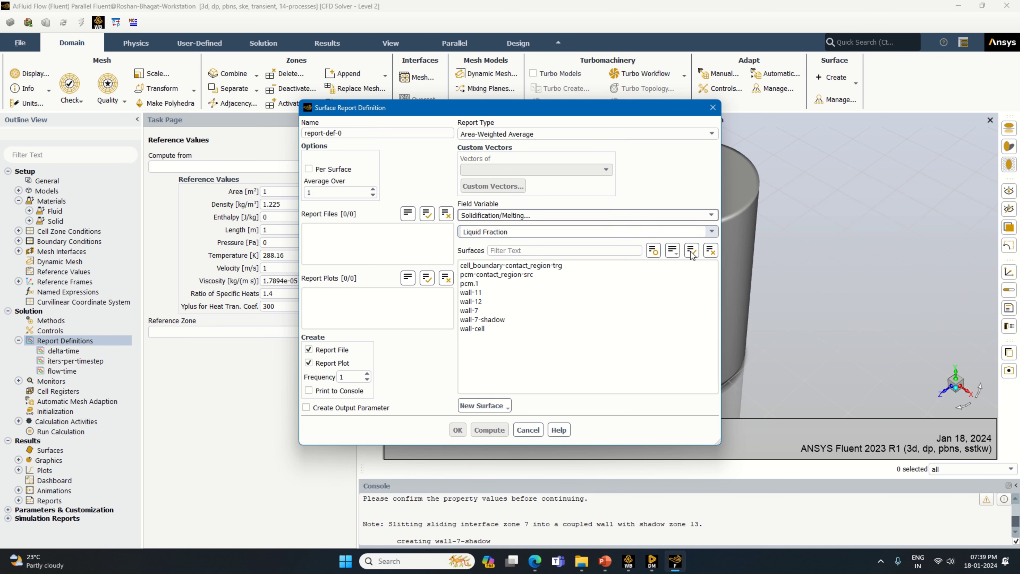
{"action": "left_click", "coordinate": [538, 284]}
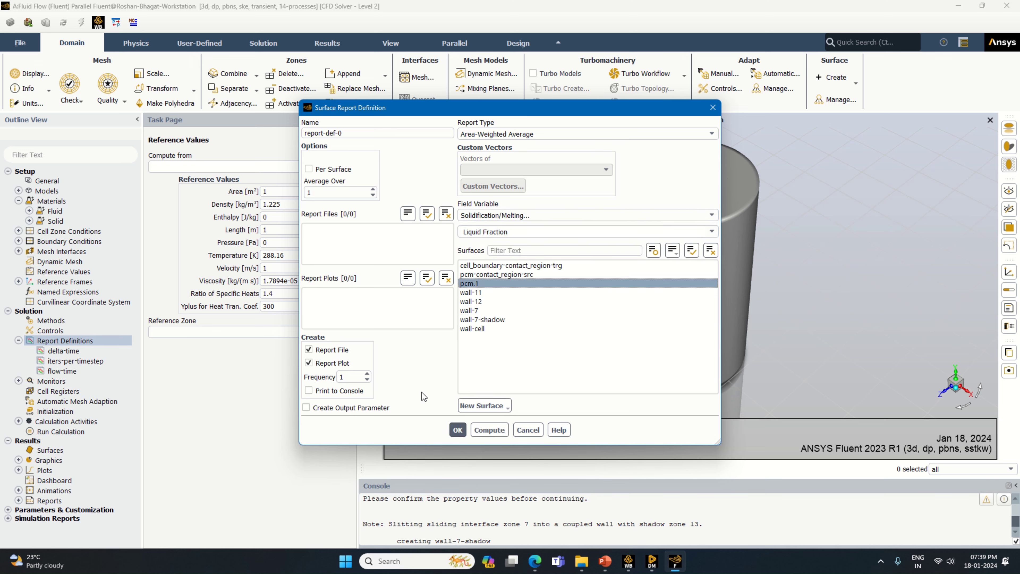
Enable console printing and an output parameter for the liquid fraction report, and save the definition.
{"action": "left_click", "coordinate": [345, 391]}
{"action": "left_click", "coordinate": [346, 408]}
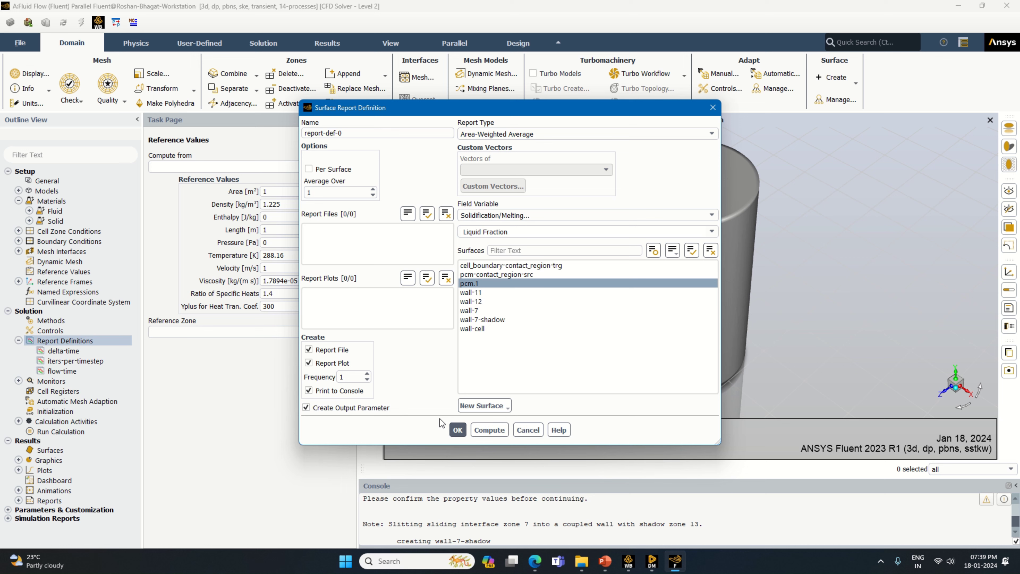
{"action": "left_click", "coordinate": [458, 430]}
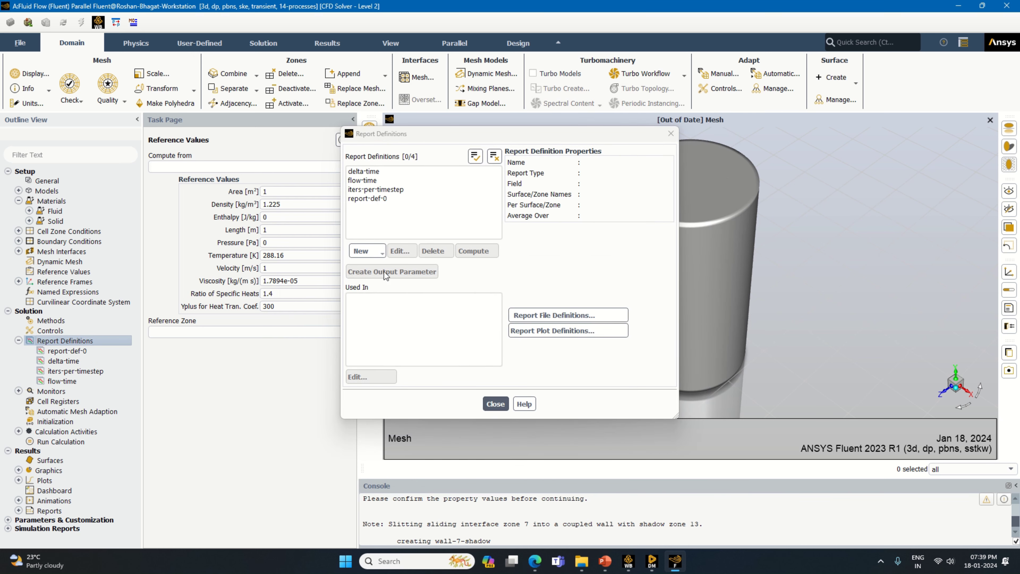
Create an area-weighted average surface report definition for Total Temperature on all surfaces.
{"action": "left_click", "coordinate": [377, 252]}
{"action": "mouse_move", "coordinate": [382, 265]}
{"action": "left_click", "coordinate": [442, 278]}
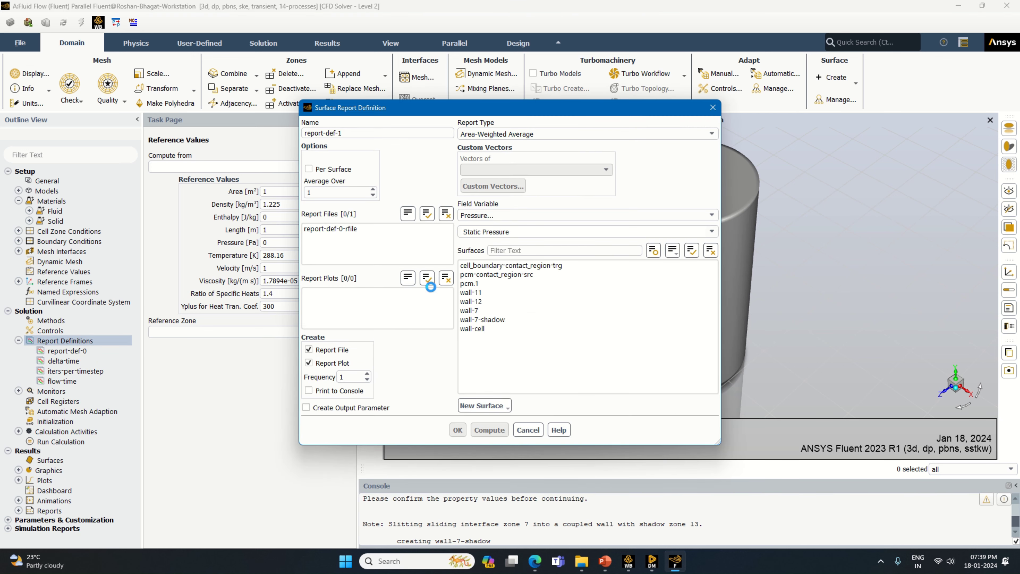
{"action": "left_click", "coordinate": [691, 215]}
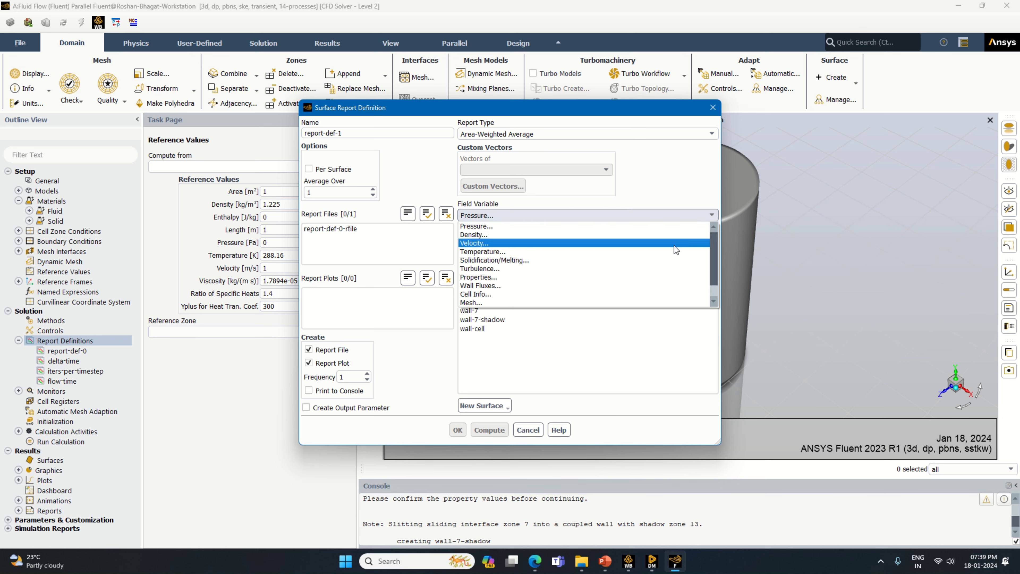
{"action": "left_click", "coordinate": [675, 252]}
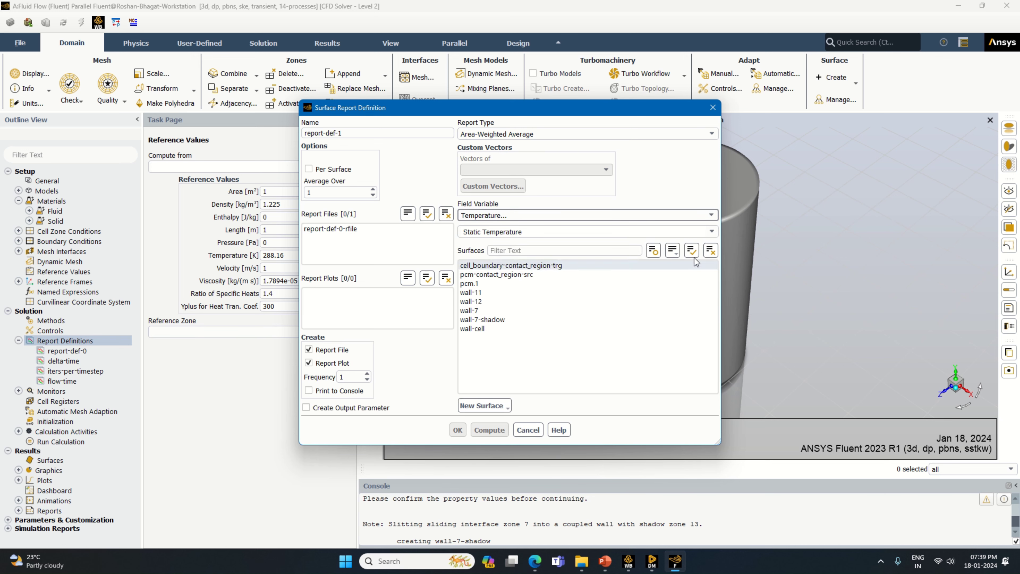
{"action": "left_click", "coordinate": [712, 232]}
{"action": "left_click", "coordinate": [659, 251]}
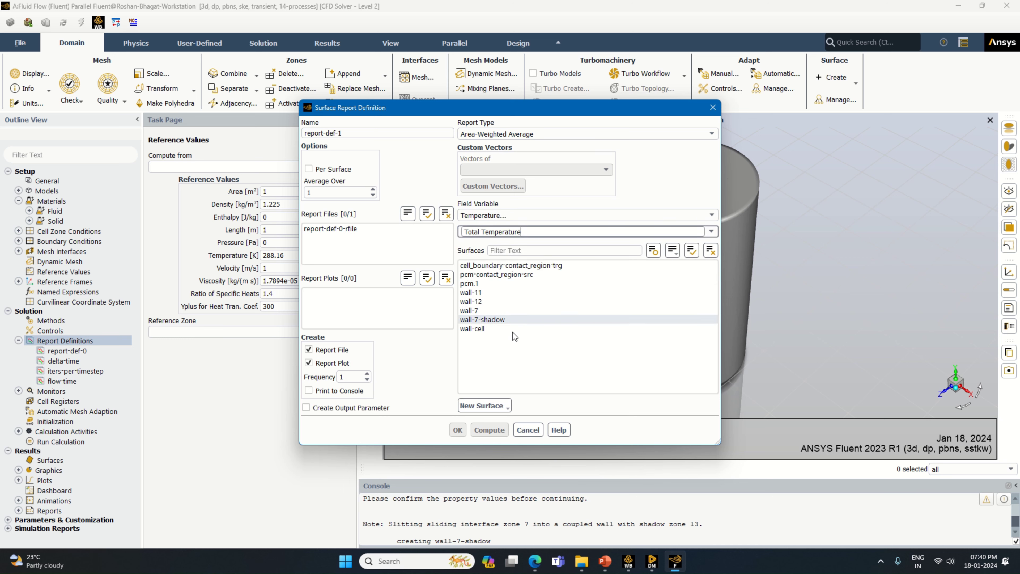
{"action": "left_click", "coordinate": [692, 250]}
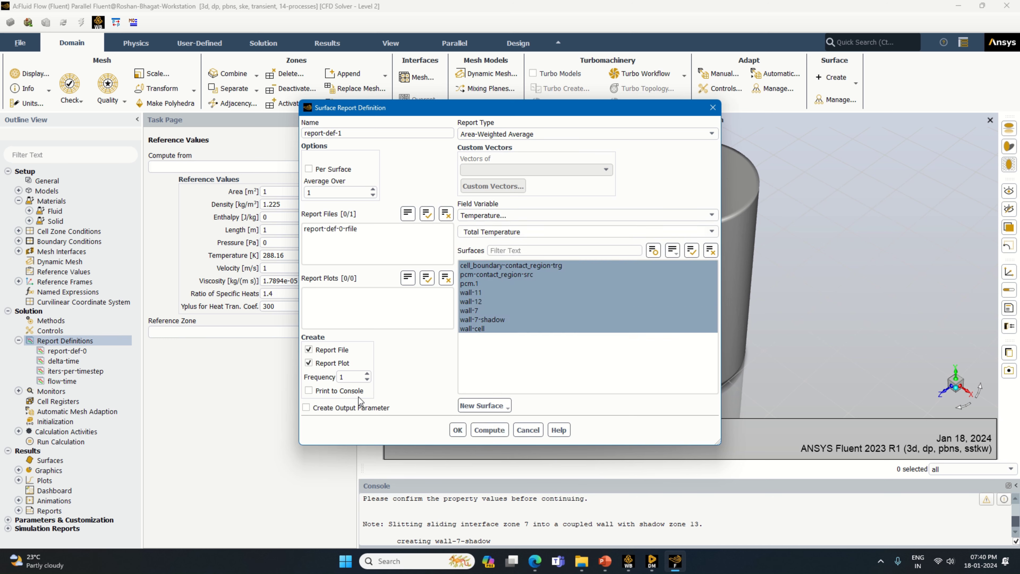
Enable console printing and an output parameter for the total temperature report, save it, and close the report definitions.
{"action": "left_click", "coordinate": [342, 392]}
{"action": "left_click", "coordinate": [458, 430]}
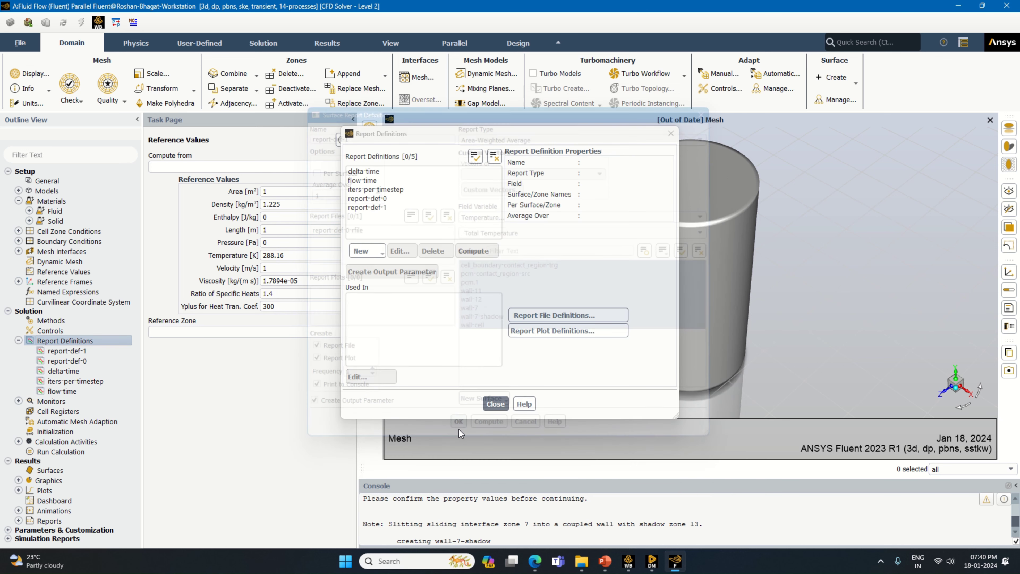
{"action": "left_click", "coordinate": [495, 403]}
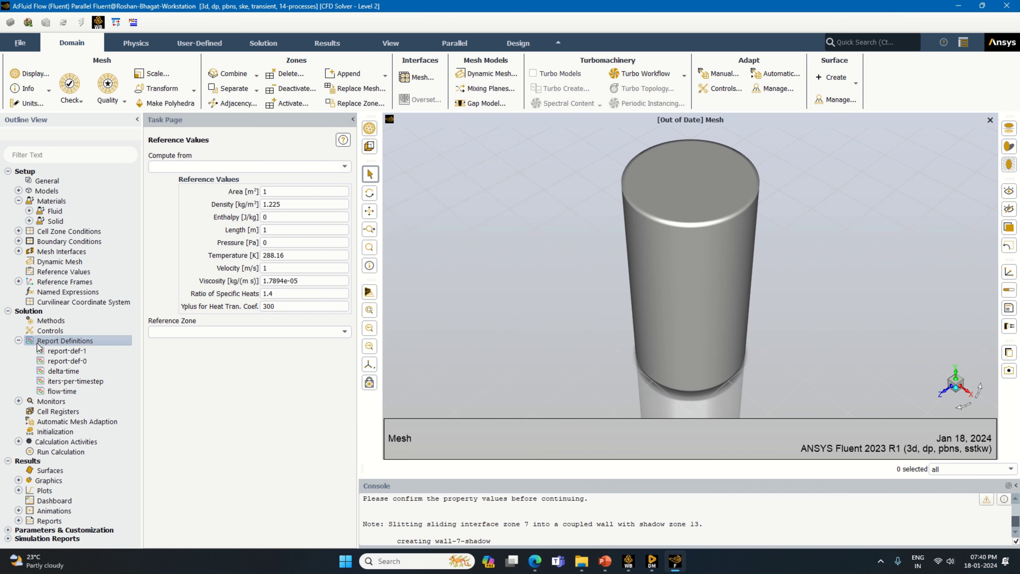
Initialize the solution with Standard Initialization and the default initial values.
{"action": "left_click", "coordinate": [68, 432]}
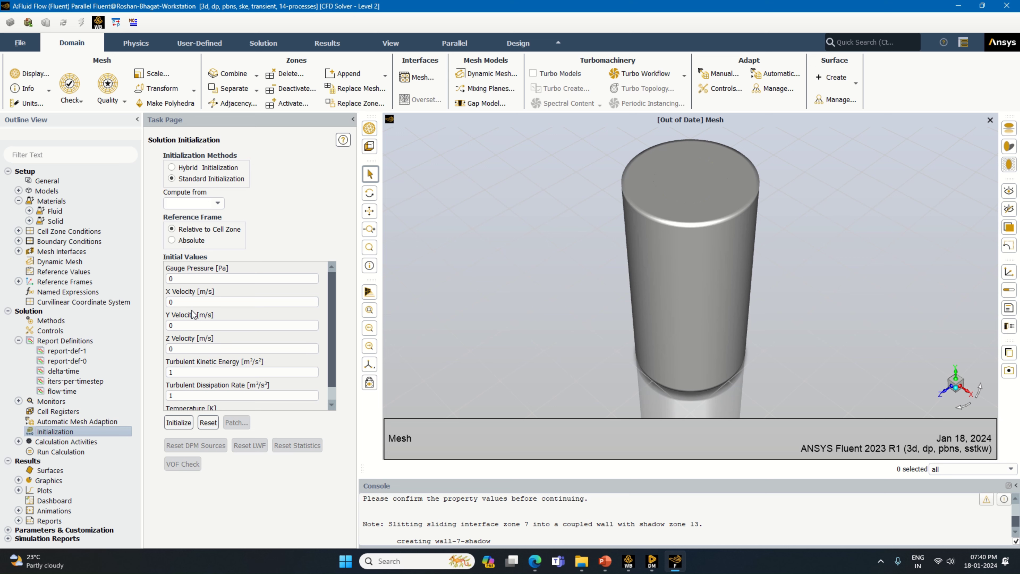
{"action": "left_click", "coordinate": [177, 423]}
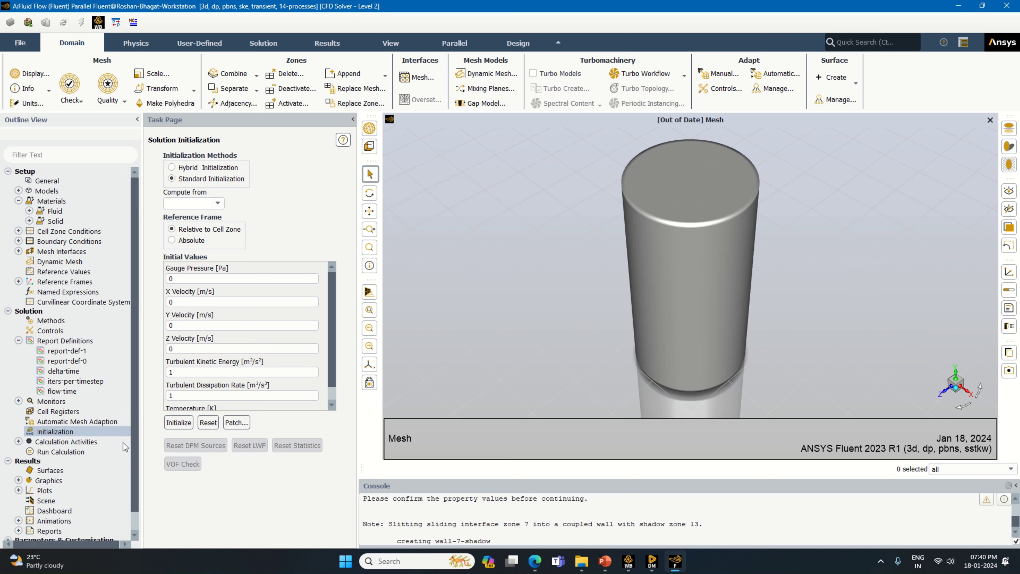
Start a new solution animation and add a contour object of Solidification/Melting liquid fraction on surface pcm.1.
{"action": "left_click", "coordinate": [99, 441]}
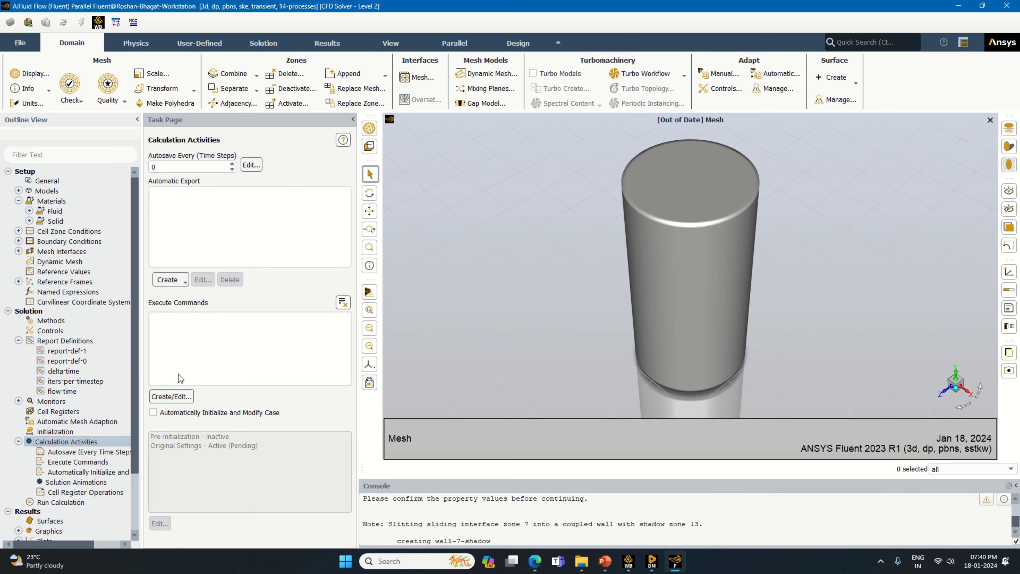
{"action": "double_click", "coordinate": [87, 484]}
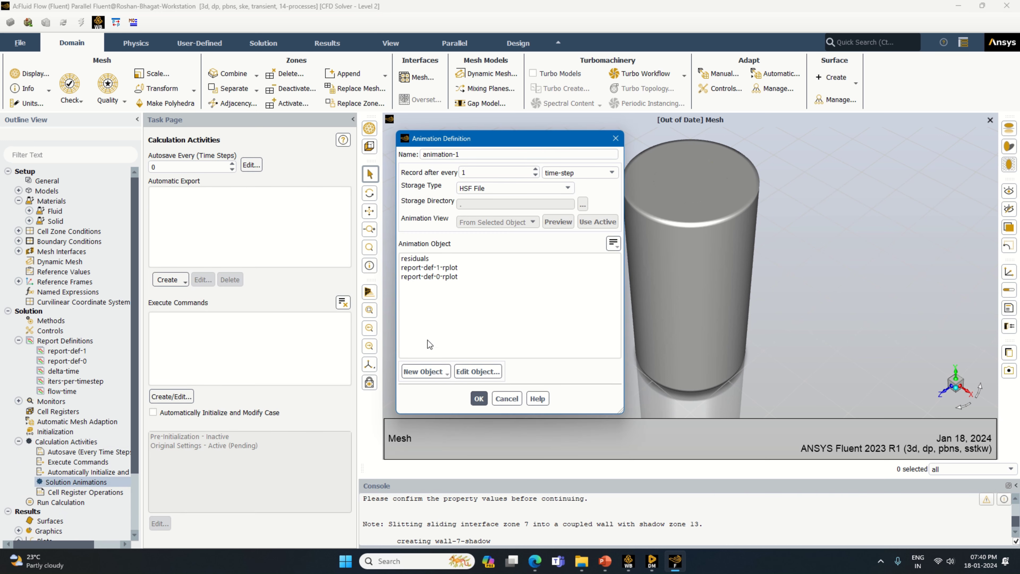
{"action": "left_click", "coordinate": [425, 371]}
{"action": "left_click", "coordinate": [420, 396]}
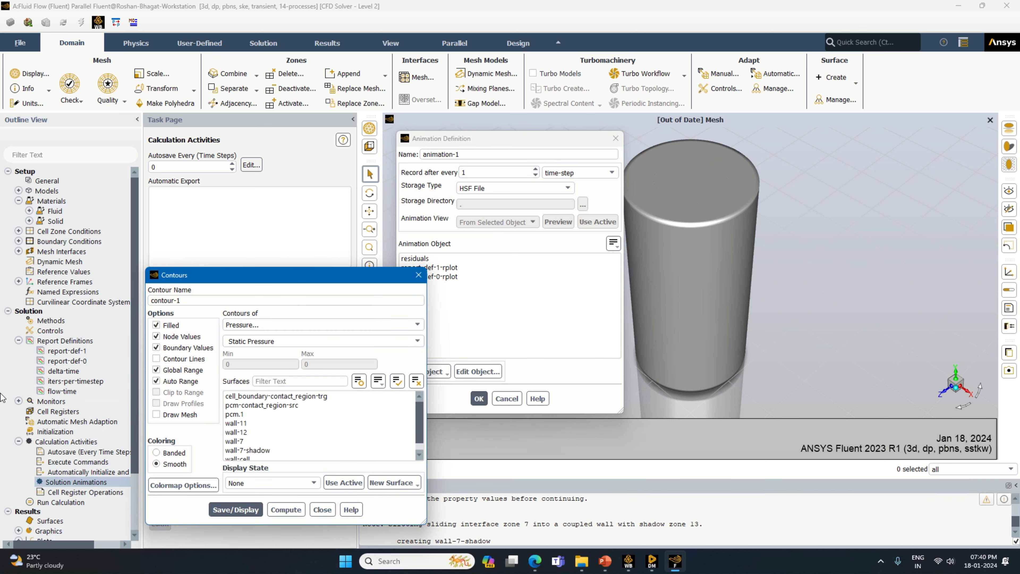
{"action": "left_click", "coordinate": [417, 325]}
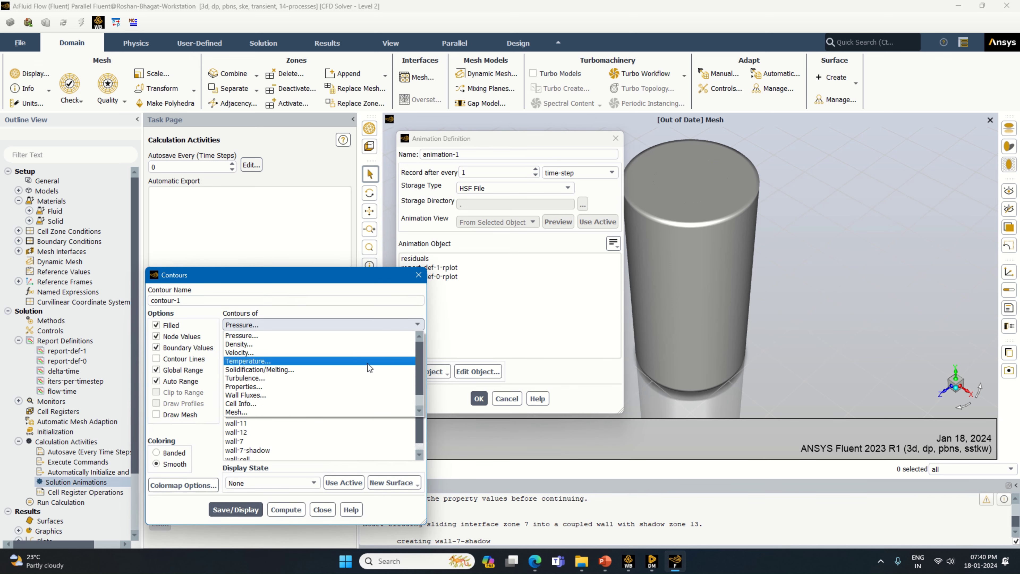
{"action": "left_click", "coordinate": [364, 368]}
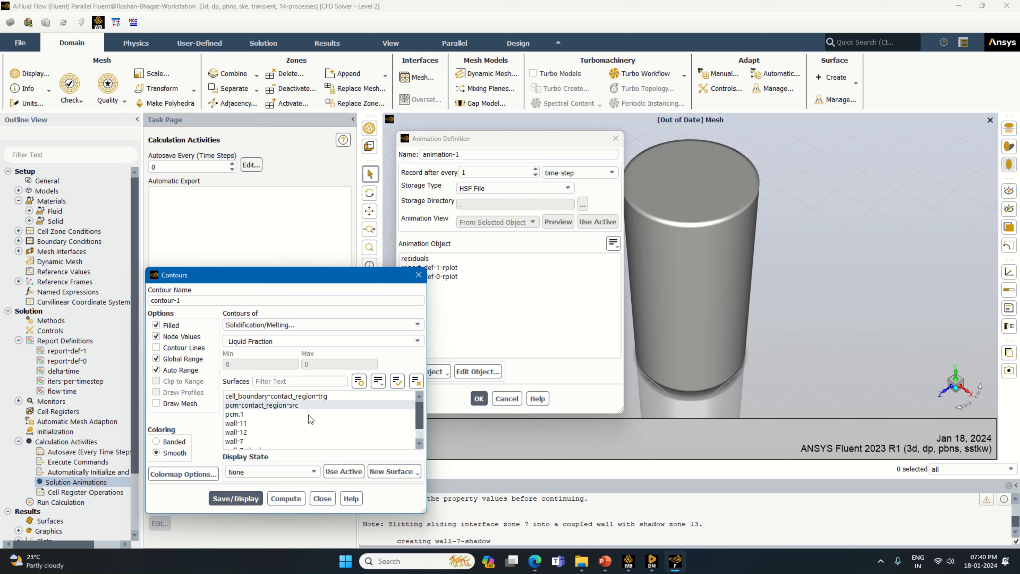
{"action": "left_click", "coordinate": [249, 414]}
Set the liquid fraction contour's colormap number format to float, and save and display the contour.
{"action": "left_click", "coordinate": [184, 474]}
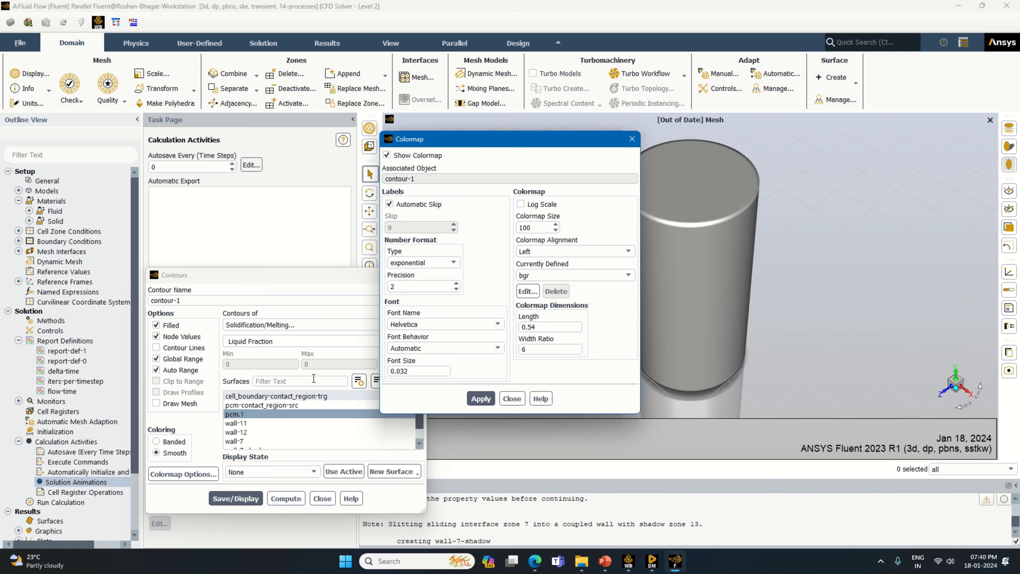
{"action": "left_click", "coordinate": [427, 263]}
{"action": "left_click", "coordinate": [418, 270]}
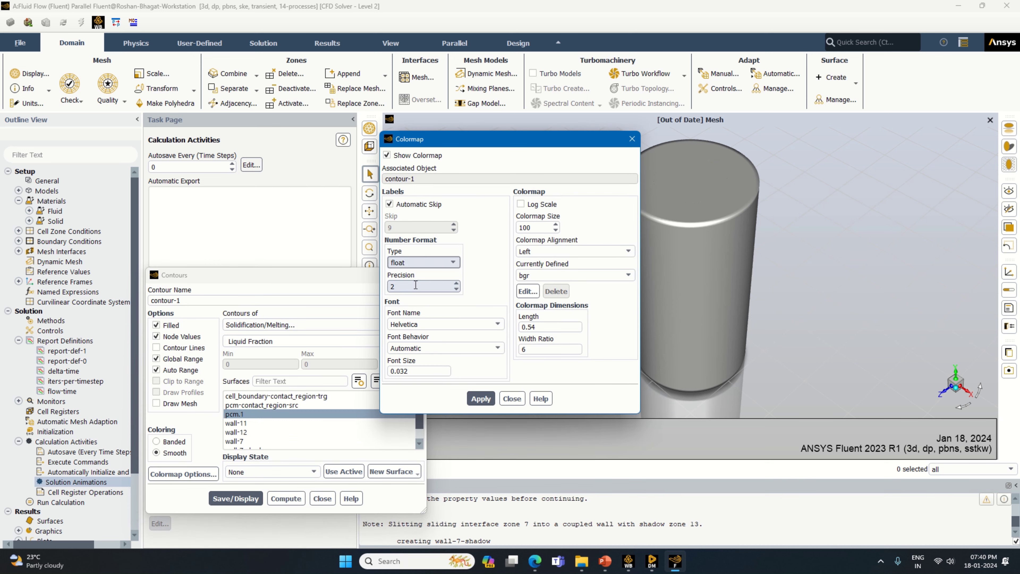
{"action": "left_click", "coordinate": [481, 399]}
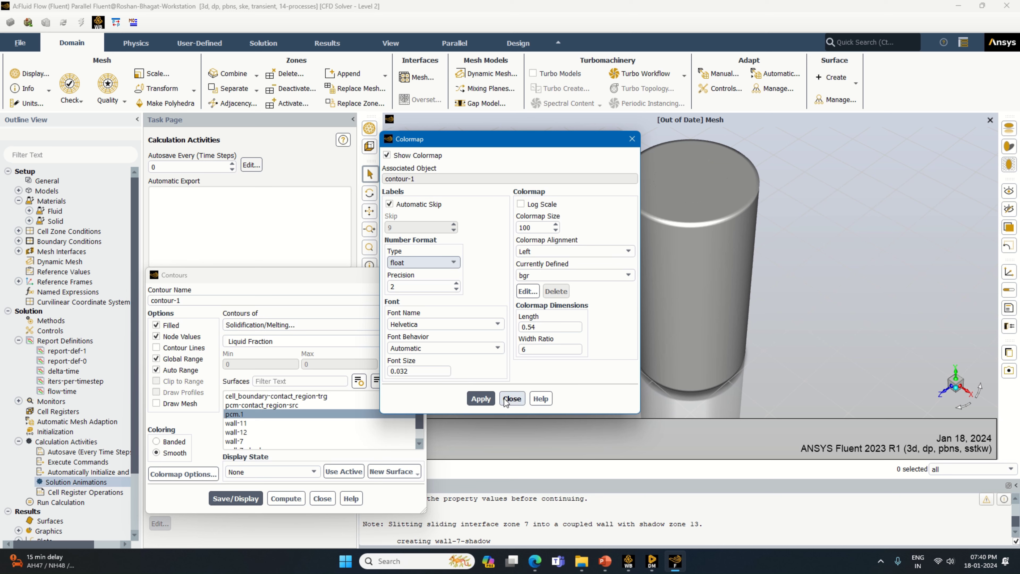
{"action": "left_click", "coordinate": [511, 398]}
{"action": "left_click", "coordinate": [236, 499]}
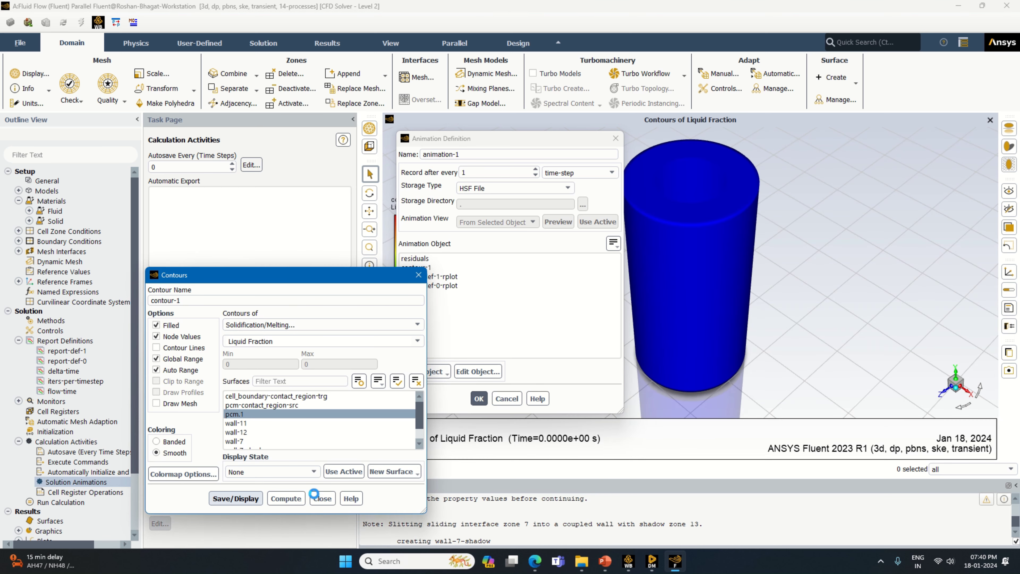
{"action": "left_click", "coordinate": [322, 499]}
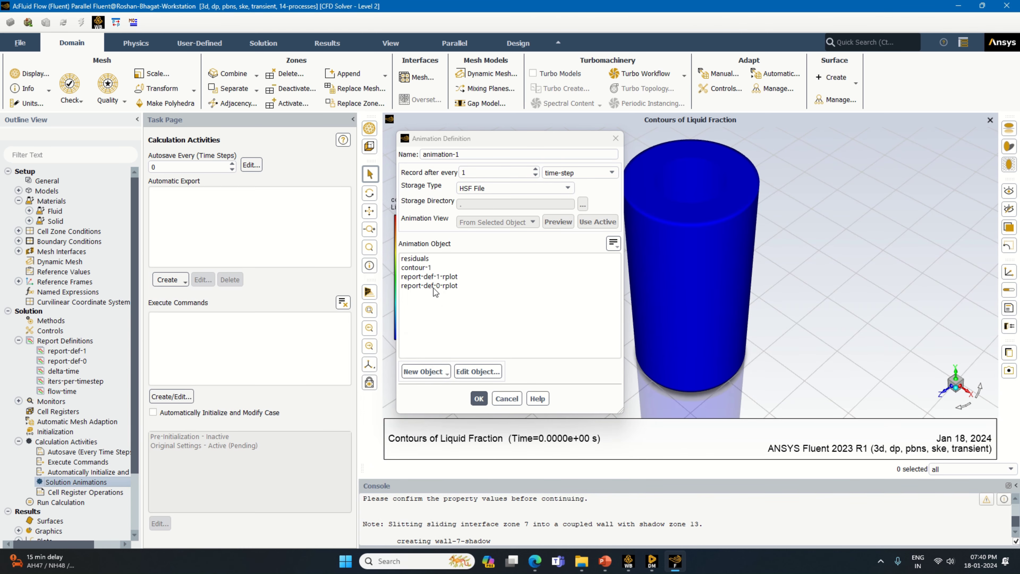
Use contour-1 as the animation object, name the animation liquid-fraction-animation-1, and save it.
{"action": "left_click", "coordinate": [416, 268]}
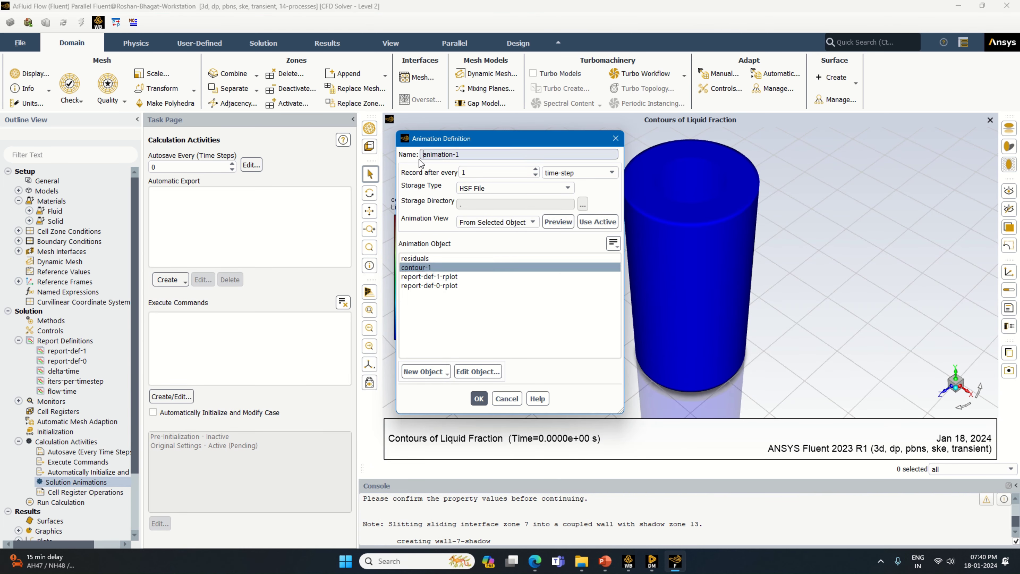
{"action": "left_click", "coordinate": [421, 158]}
{"action": "type", "text": "liq"}
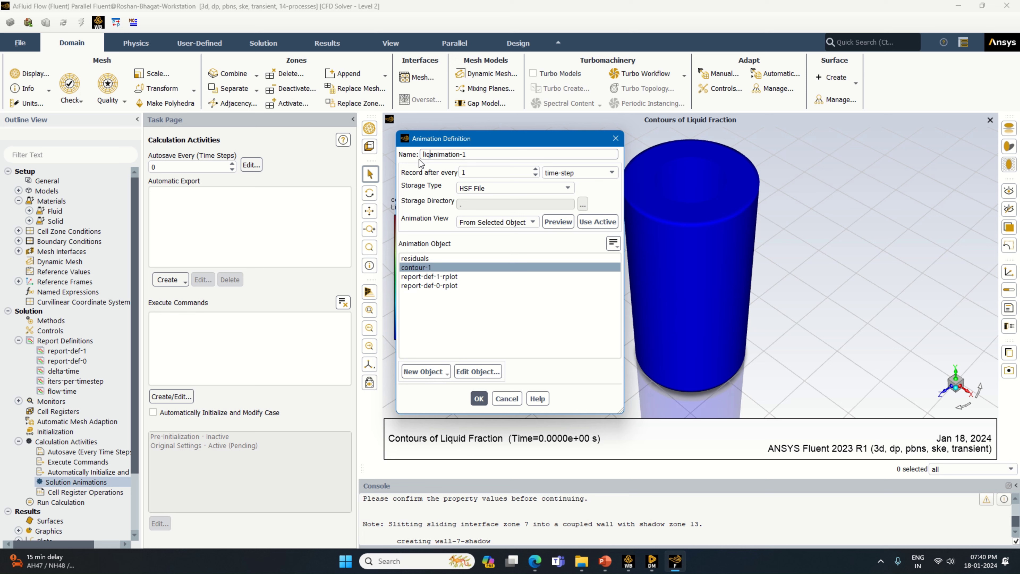
{"action": "type", "text": "uid-fraction-"}
{"action": "left_click", "coordinate": [479, 399]}
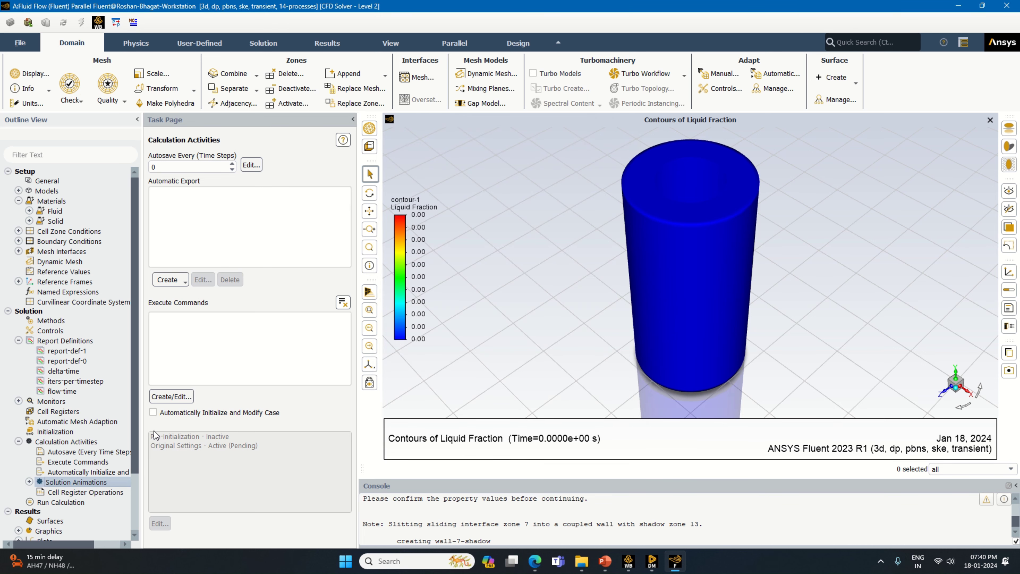
Start a second solution animation and add a contour object of Total Temperature on all surfaces.
{"action": "double_click", "coordinate": [88, 482]}
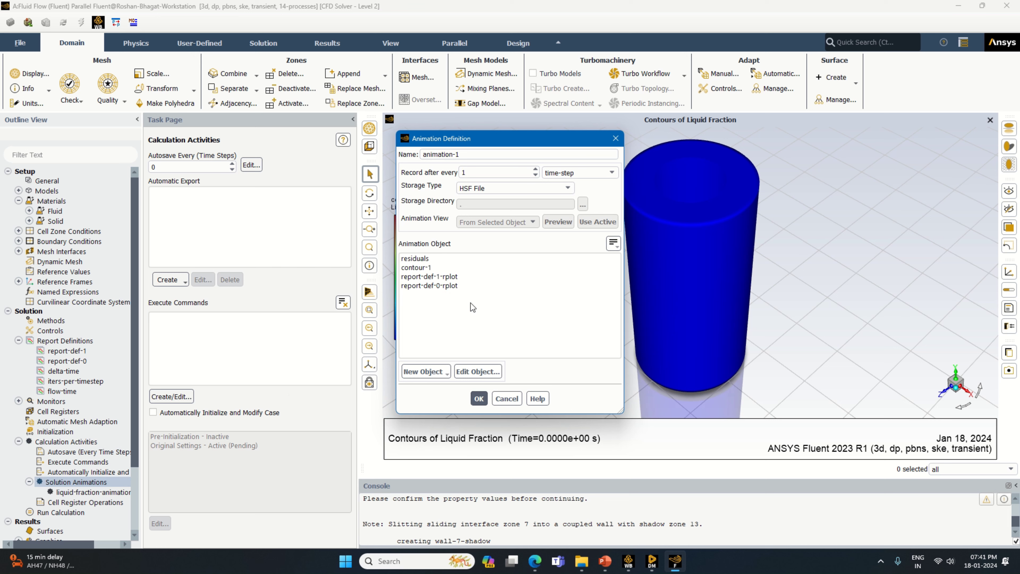
{"action": "left_click", "coordinate": [426, 371]}
{"action": "left_click", "coordinate": [428, 398]}
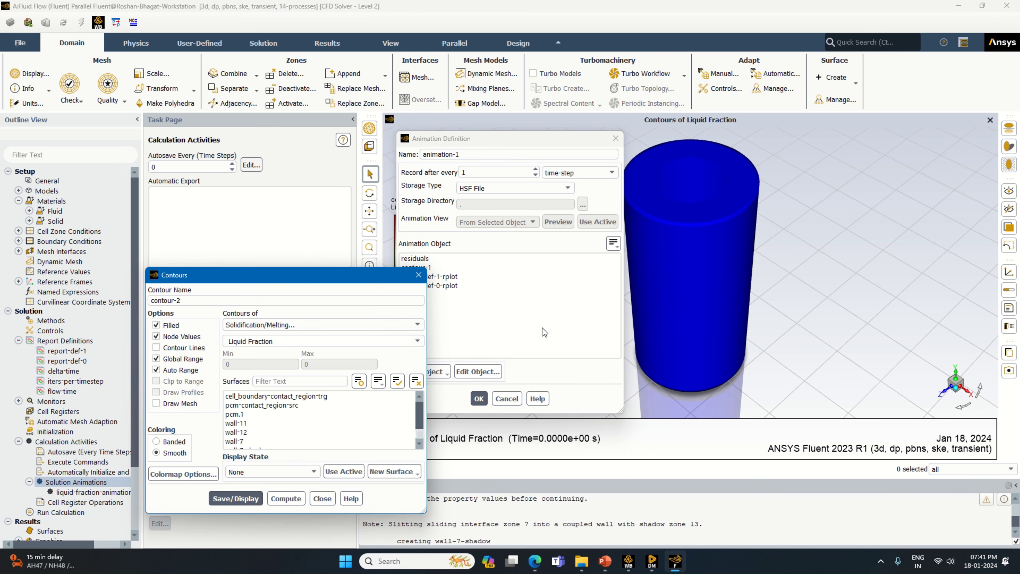
{"action": "left_click", "coordinate": [418, 325]}
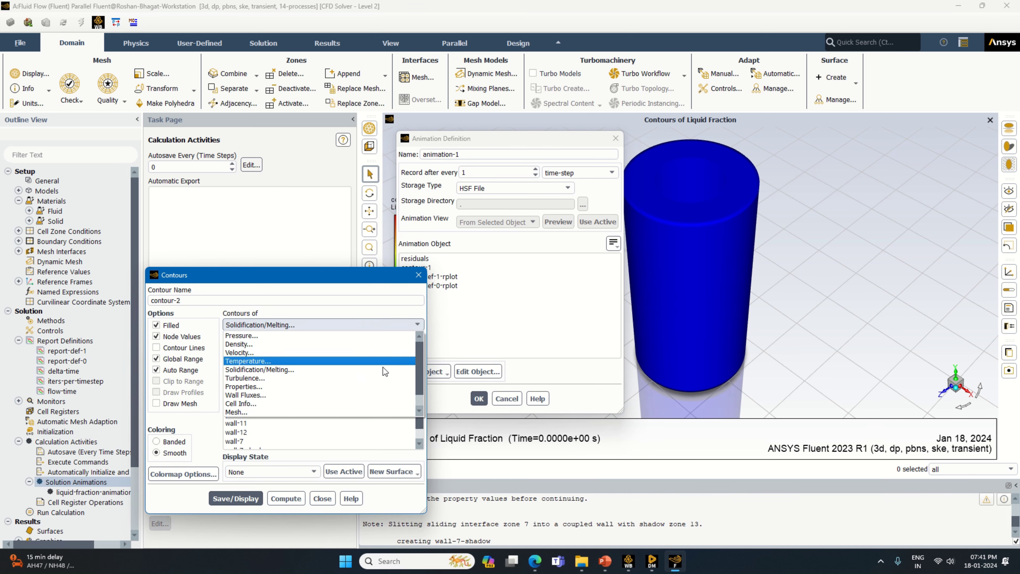
{"action": "left_click", "coordinate": [382, 362]}
{"action": "left_click", "coordinate": [398, 342]}
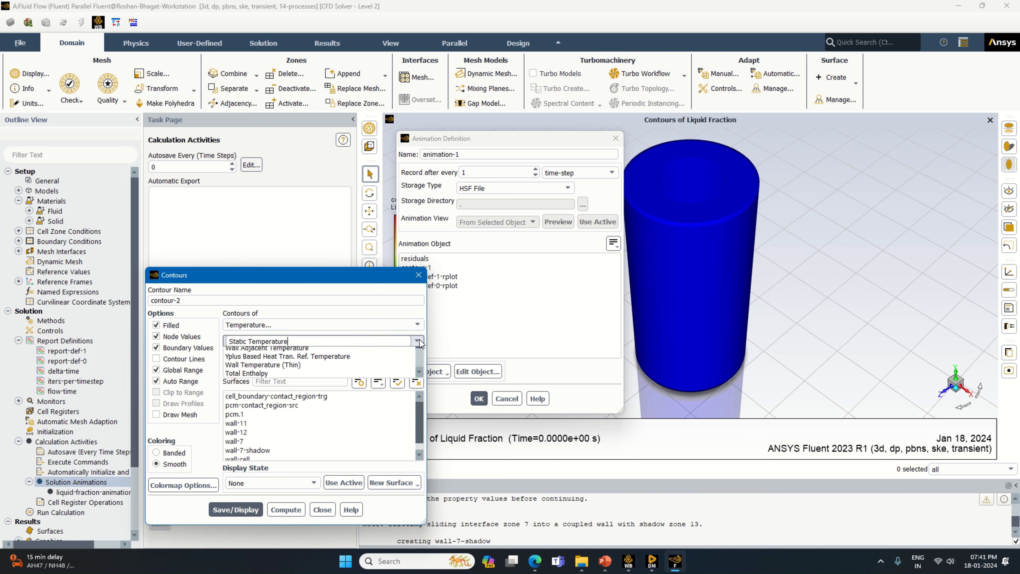
{"action": "left_click", "coordinate": [388, 359]}
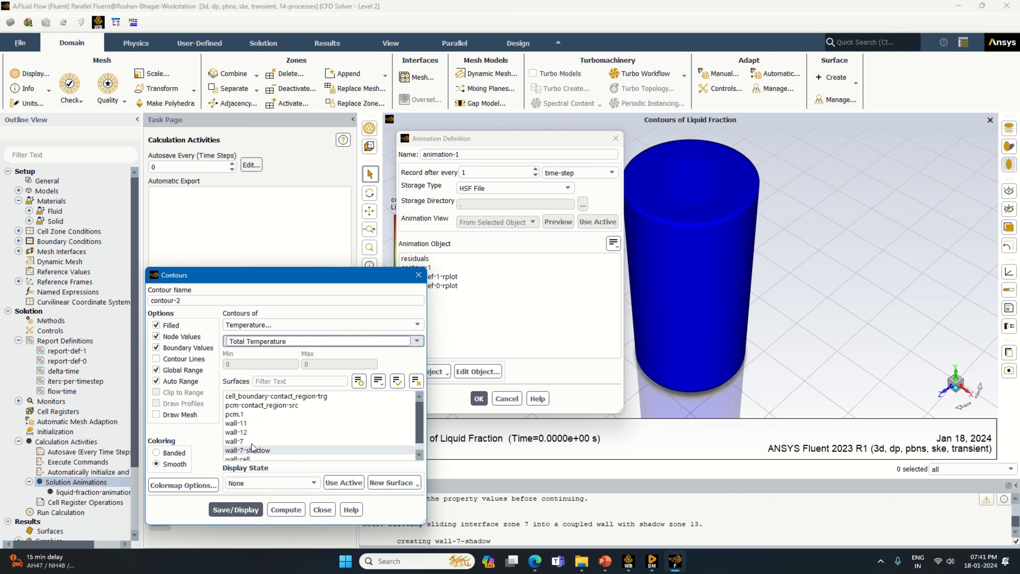
{"action": "left_click", "coordinate": [398, 381]}
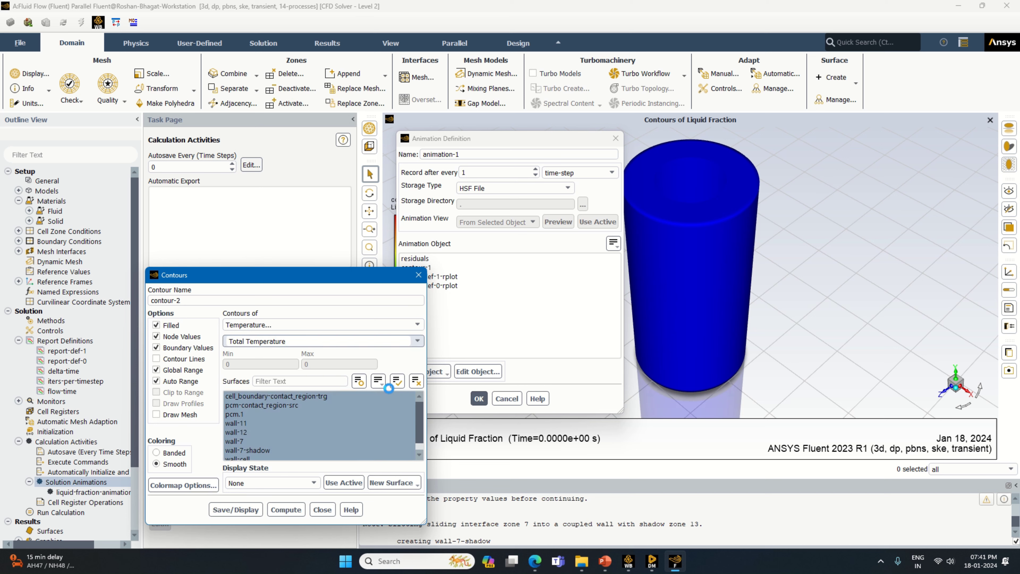
Set the total temperature contour's colormap number format to float, and save and display the contour.
{"action": "left_click", "coordinate": [173, 485]}
{"action": "left_click", "coordinate": [434, 263]}
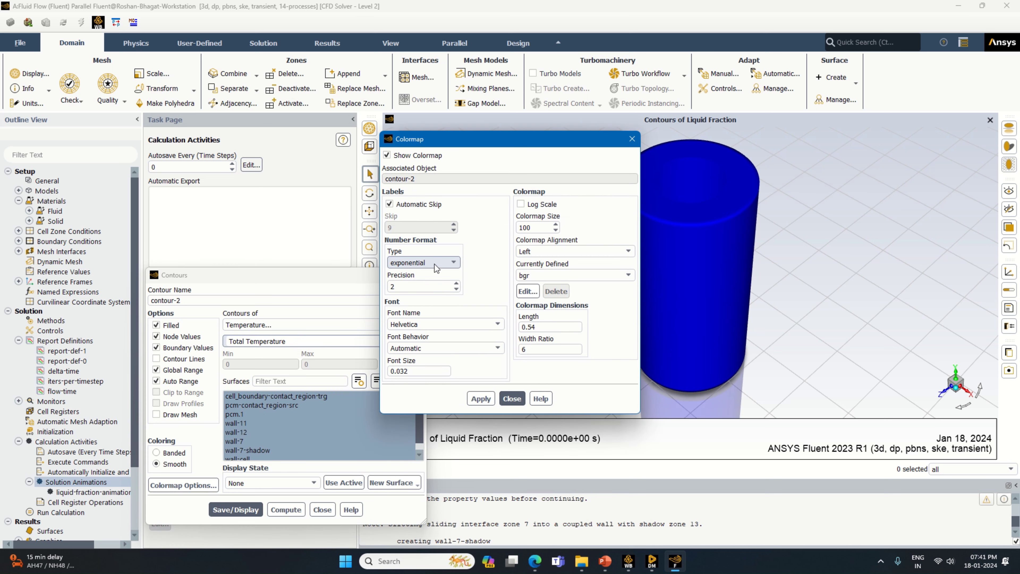
{"action": "left_click", "coordinate": [425, 282]}
{"action": "left_click", "coordinate": [475, 399]}
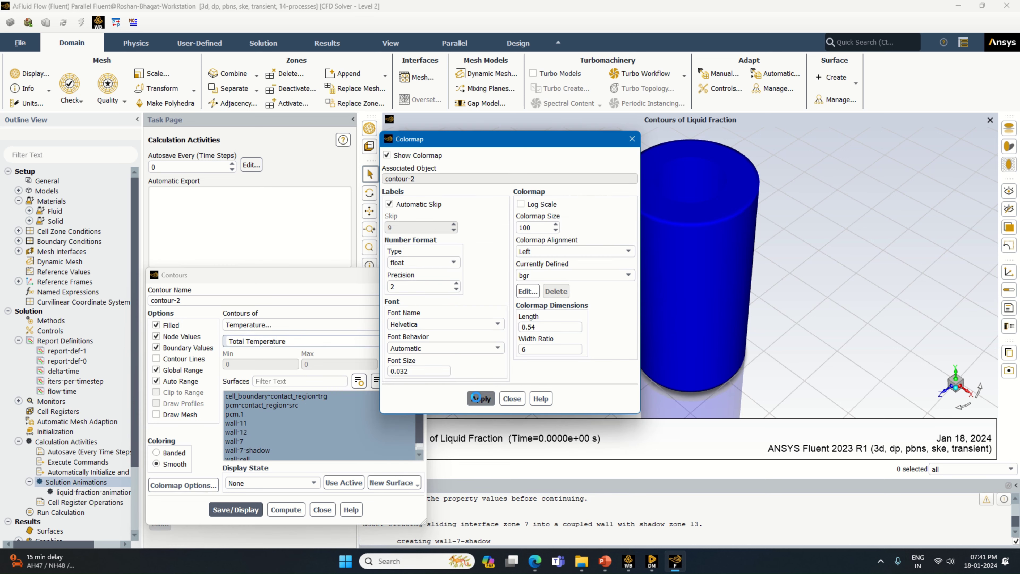
{"action": "left_click", "coordinate": [512, 399]}
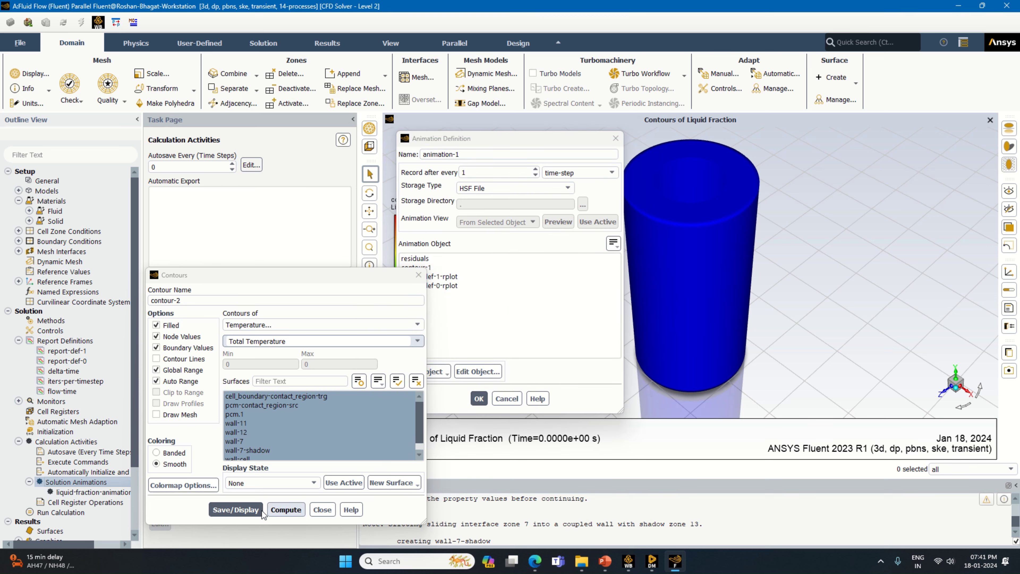
{"action": "left_click", "coordinate": [241, 510]}
{"action": "left_click", "coordinate": [322, 510]}
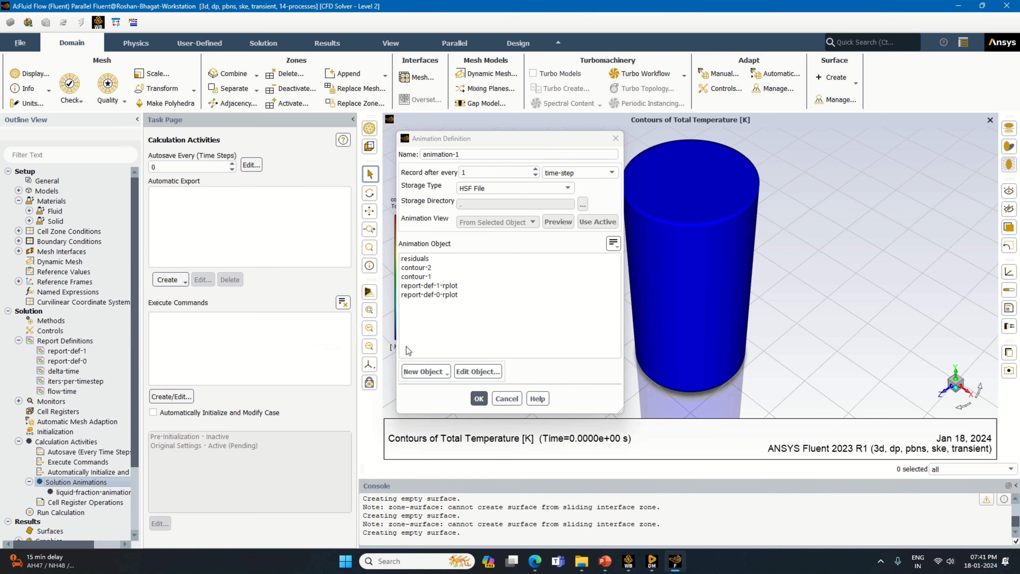
Use contour-2 as the animation object, name the animation total-temp-animation-1, and save it.
{"action": "left_click", "coordinate": [418, 267]}
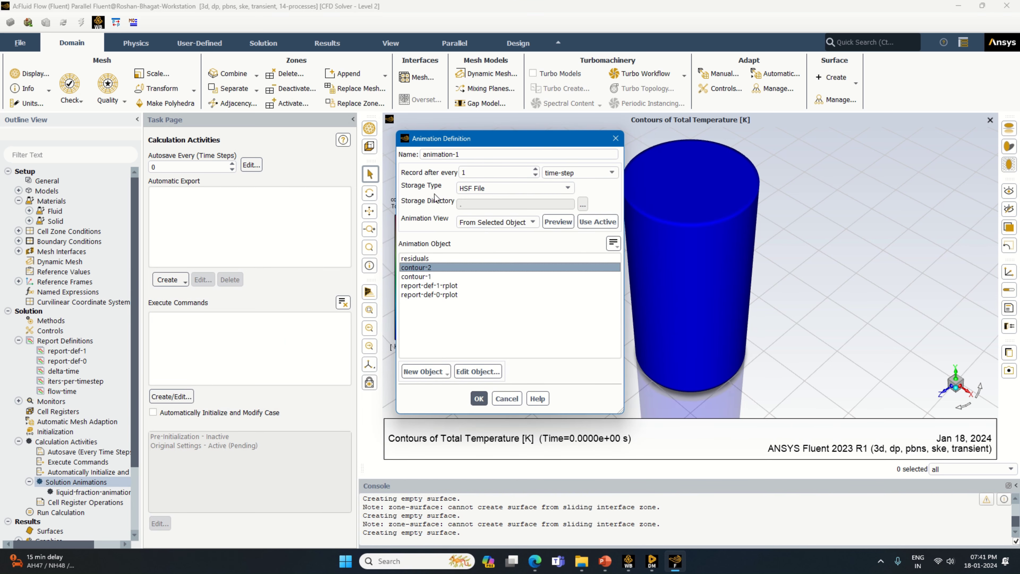
{"action": "left_click", "coordinate": [424, 154]}
{"action": "type", "text": "total-temp-"}
{"action": "left_click", "coordinate": [478, 399]}
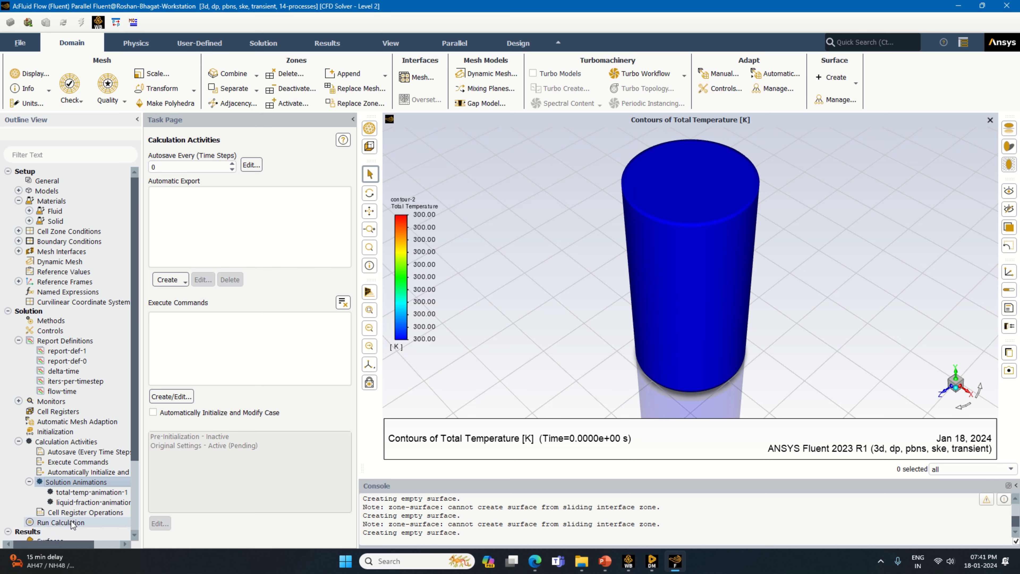
Set the calculation activities to autosave every 20 time steps.
{"action": "left_click", "coordinate": [60, 522]}
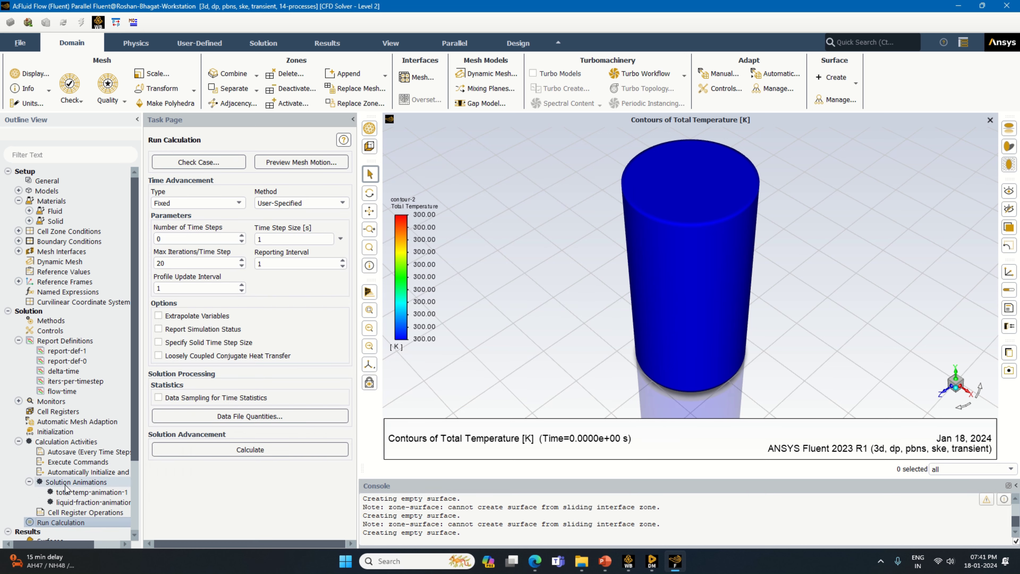
{"action": "double_click", "coordinate": [66, 441]}
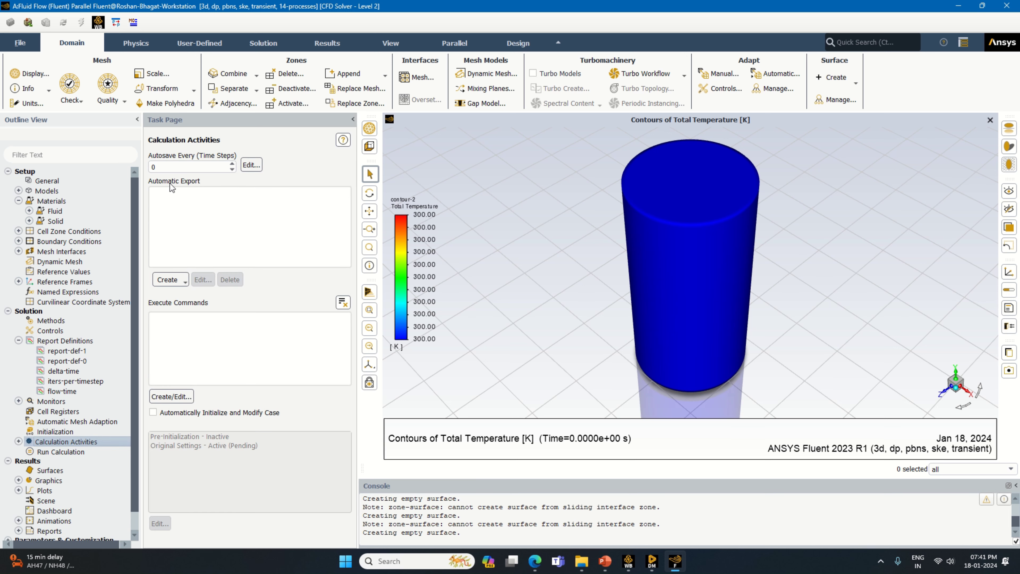
{"action": "left_click", "coordinate": [168, 167]}
{"action": "double_click", "coordinate": [168, 167]}
{"action": "type", "text": "20"}
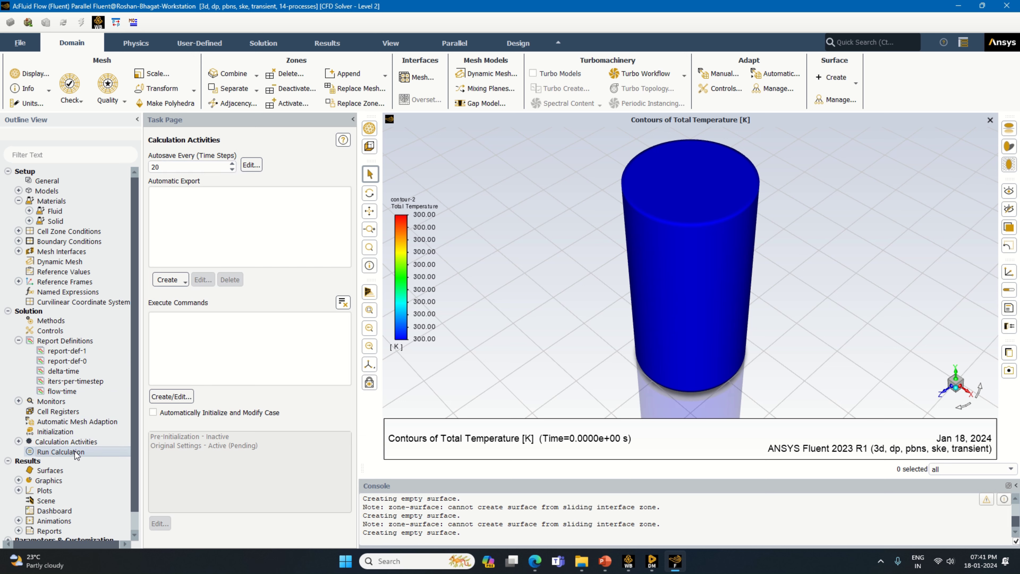
Set the number of time steps to 100 and start the calculation.
{"action": "left_click", "coordinate": [60, 452]}
{"action": "double_click", "coordinate": [188, 239]}
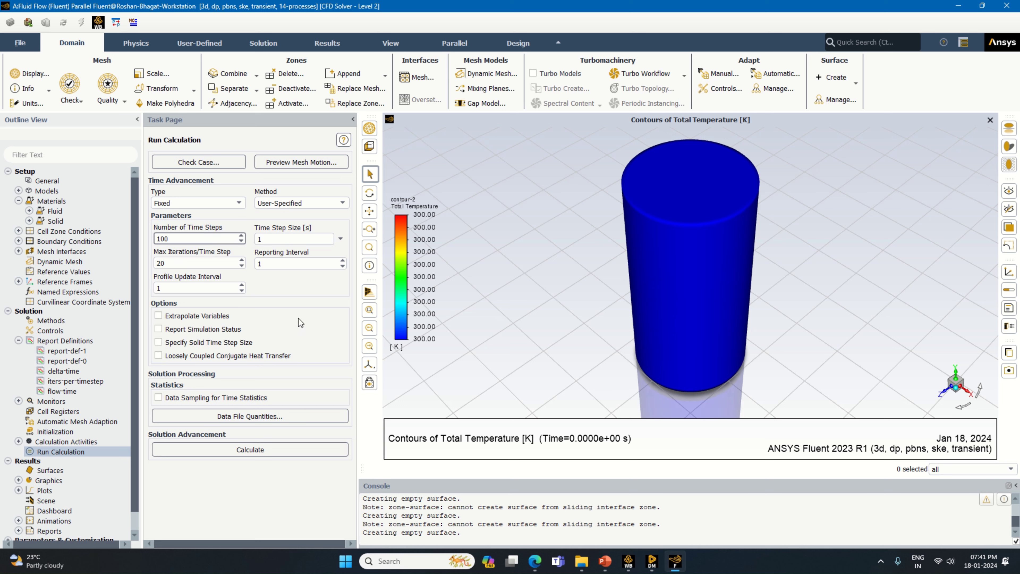
{"action": "left_click", "coordinate": [280, 450]}
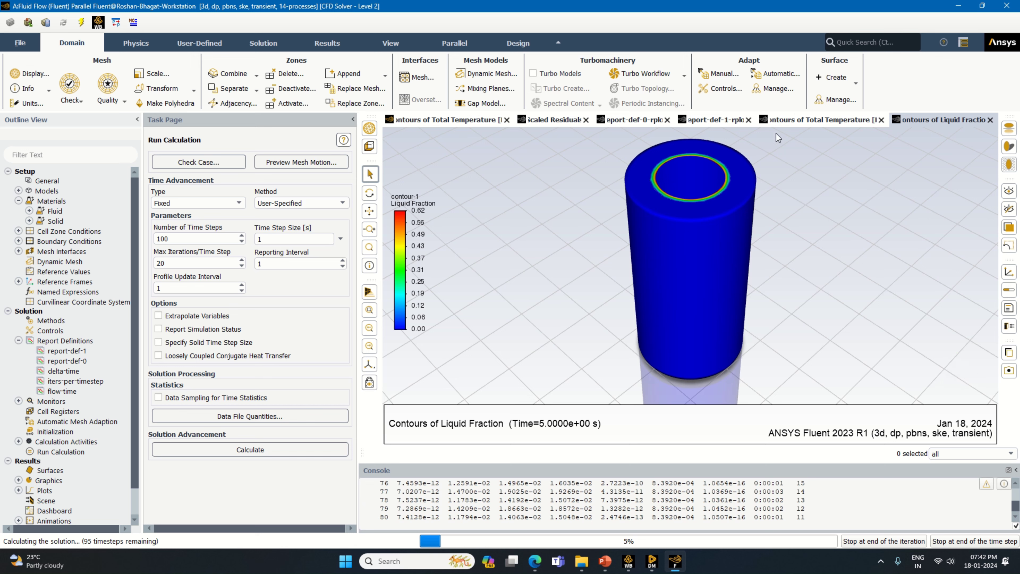
Monitor the liquid fraction and total temperature report plots and contours while the calculation runs.
{"action": "left_click", "coordinate": [779, 120]}
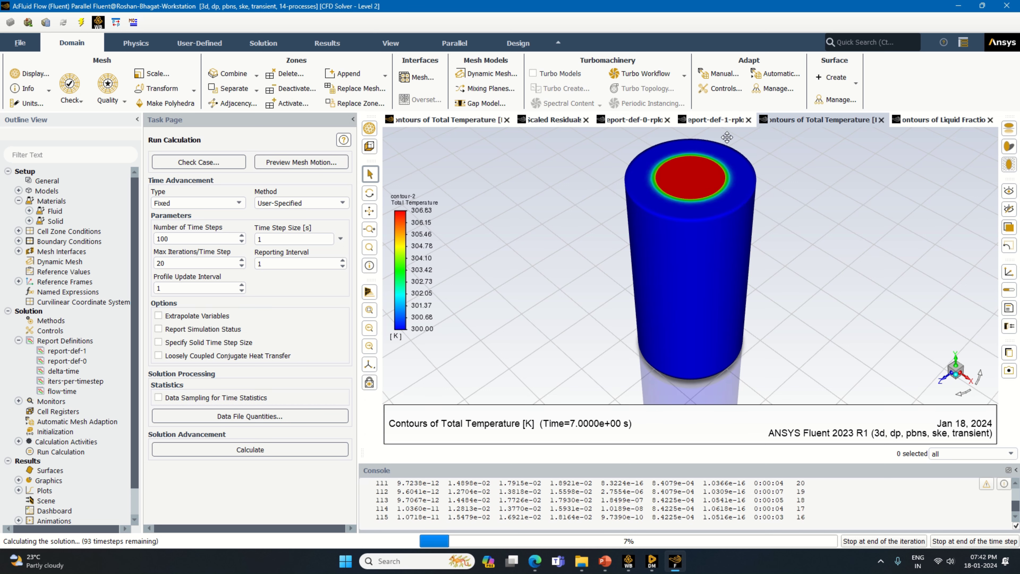
{"action": "left_click", "coordinate": [725, 120]}
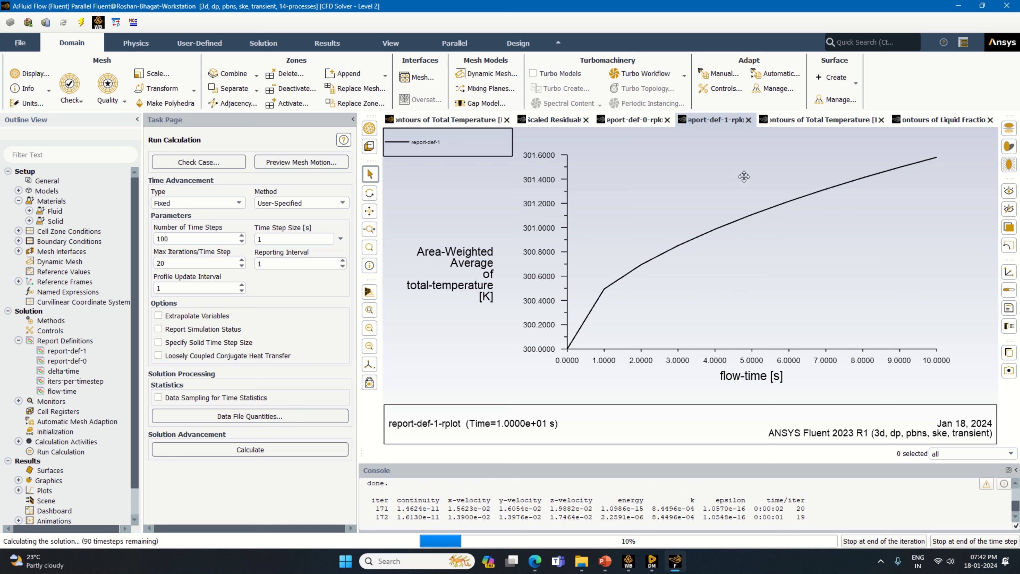
{"action": "left_click", "coordinate": [638, 122]}
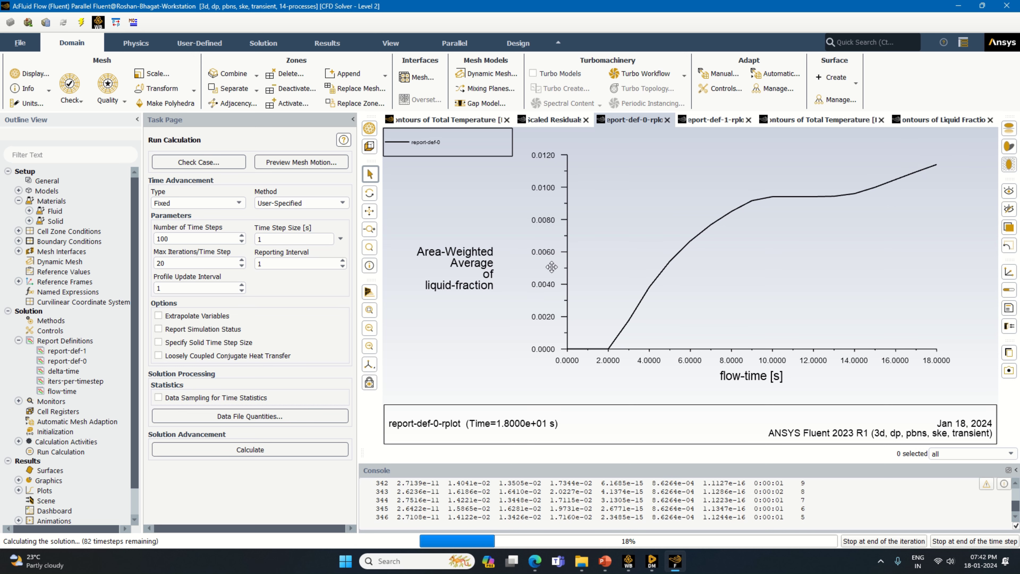
{"action": "left_click", "coordinate": [719, 122]}
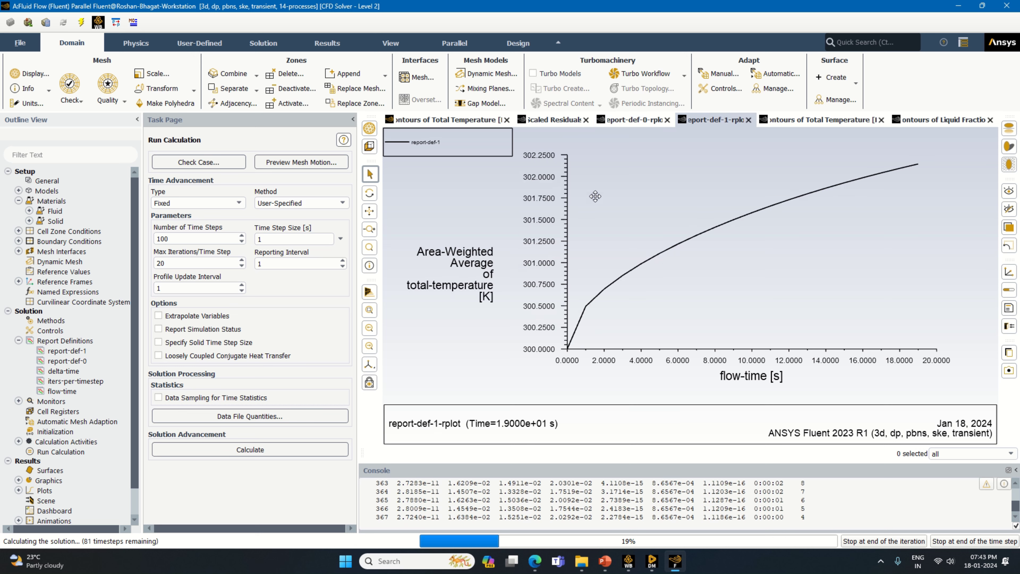
{"action": "left_click", "coordinate": [644, 121]}
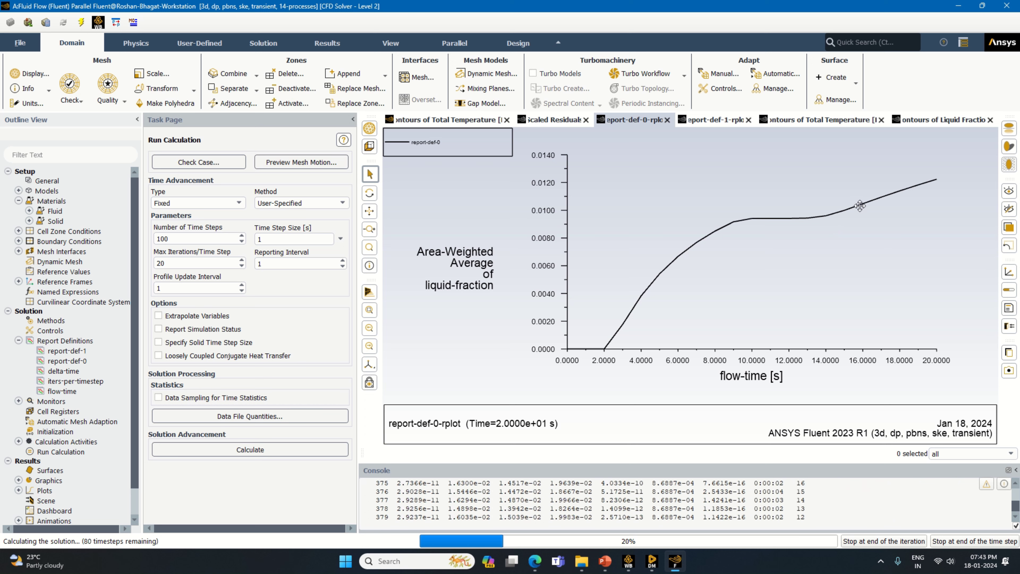
{"action": "left_click", "coordinate": [935, 120]}
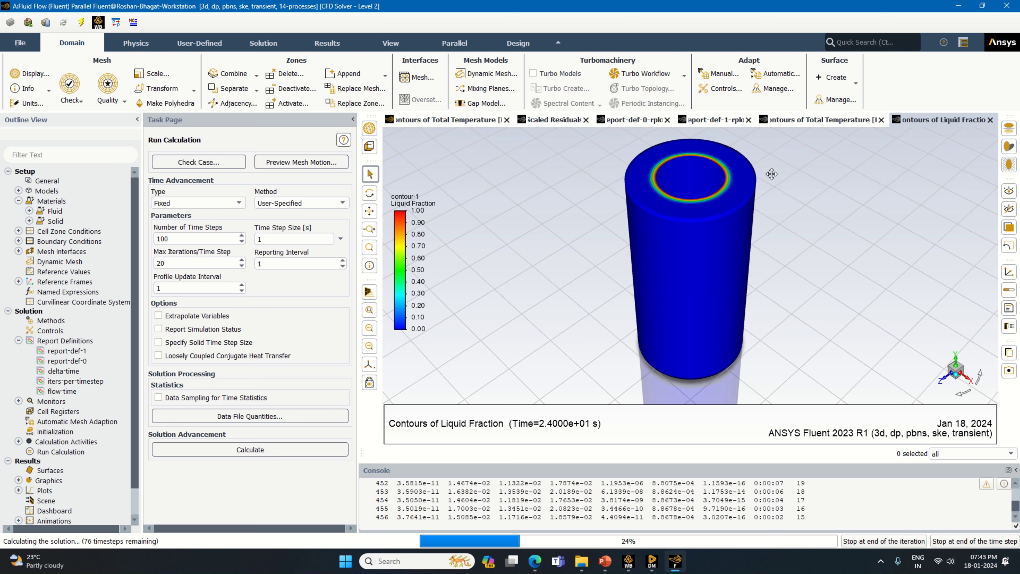
{"action": "left_click", "coordinate": [824, 120]}
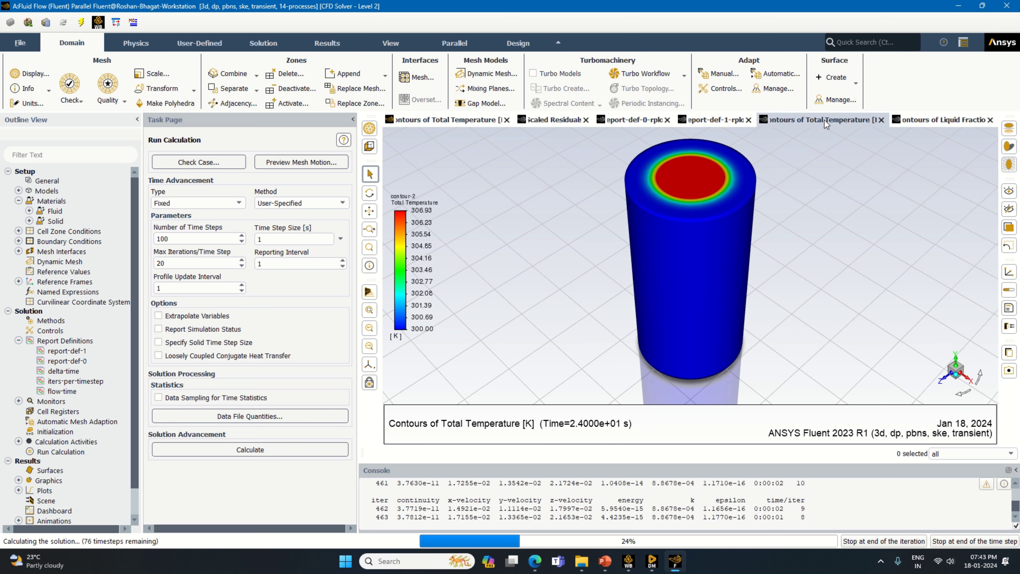
{"action": "left_click", "coordinate": [715, 123]}
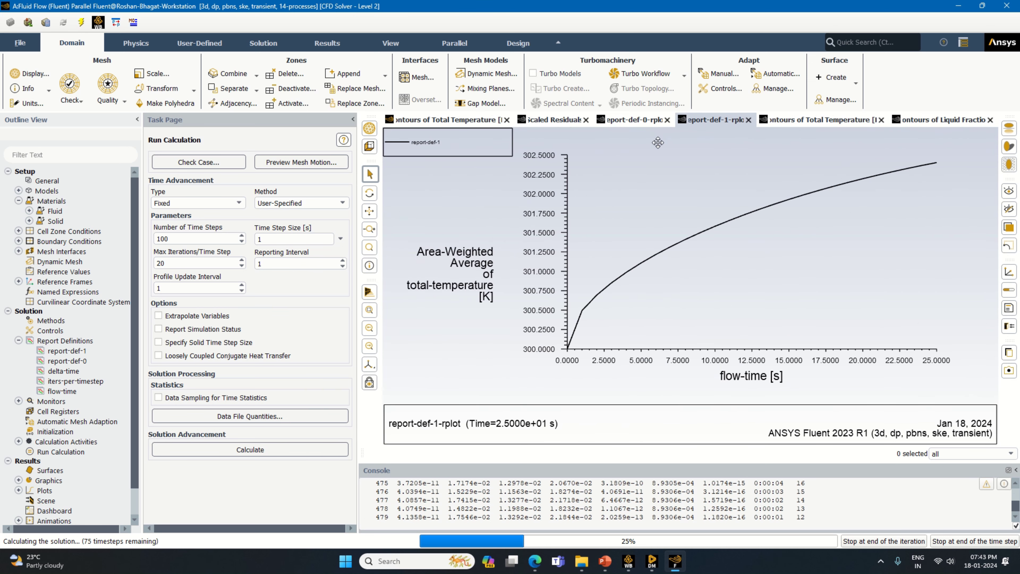
{"action": "left_click", "coordinate": [639, 122]}
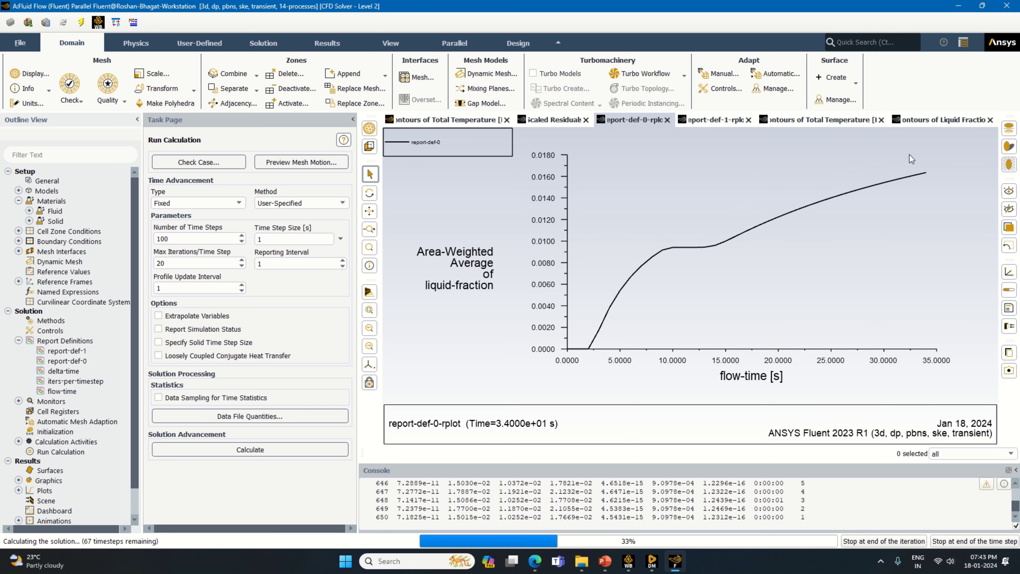
{"action": "left_click", "coordinate": [937, 121]}
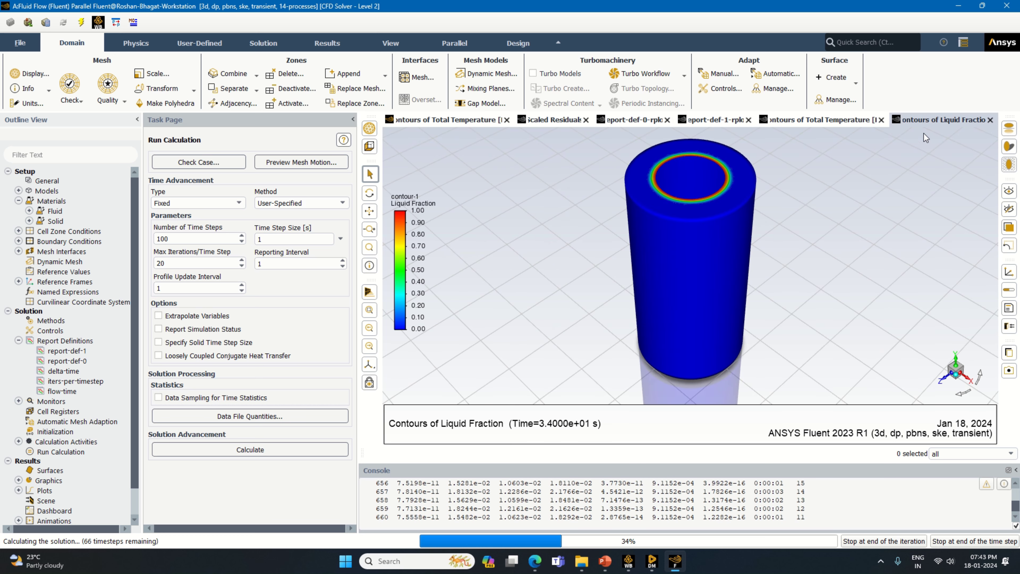
{"action": "left_click", "coordinate": [846, 121]}
{"action": "left_click", "coordinate": [725, 124]}
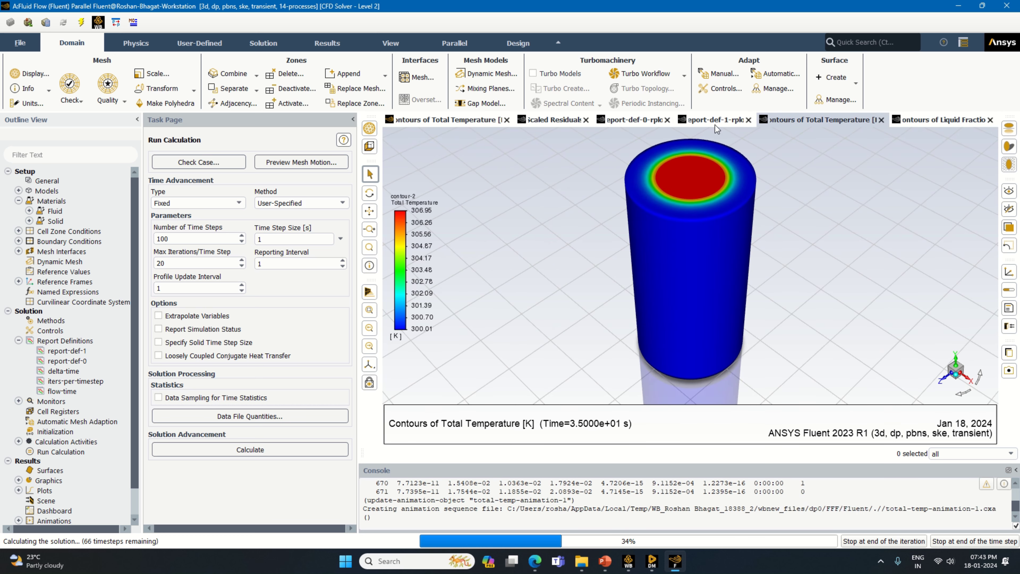
{"action": "left_click", "coordinate": [640, 125]}
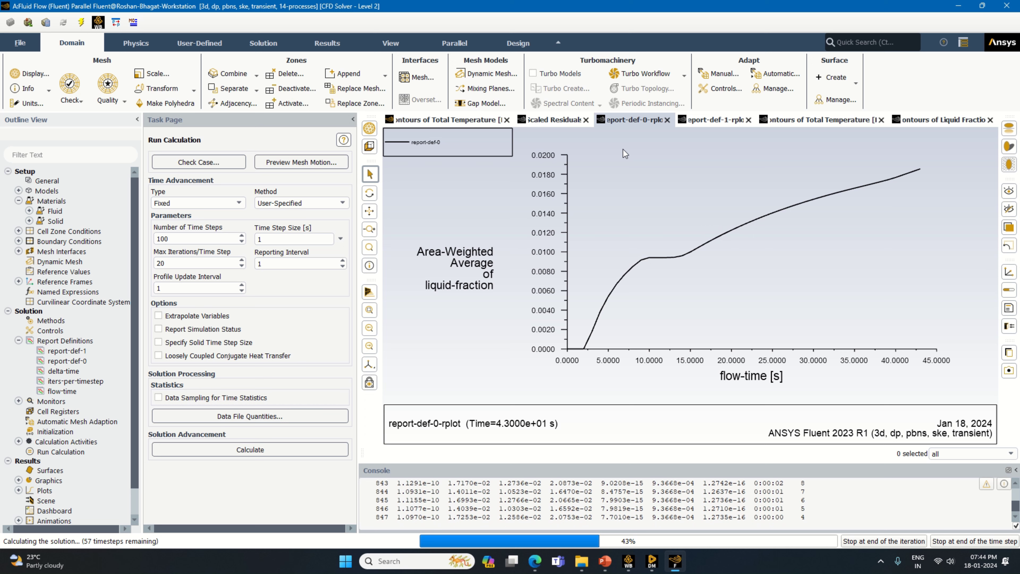
{"action": "left_click", "coordinate": [712, 121]}
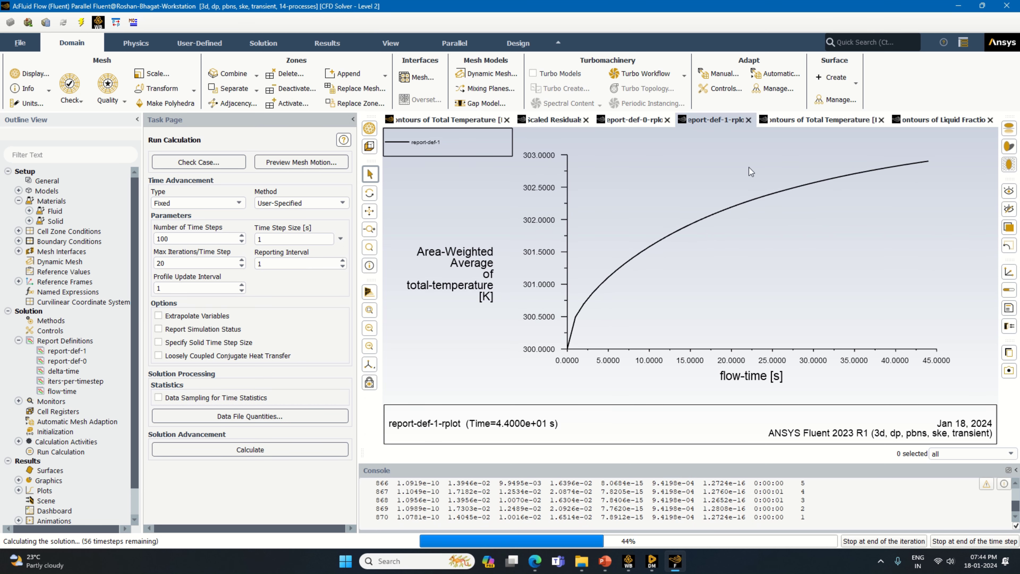
{"action": "left_click", "coordinate": [643, 120]}
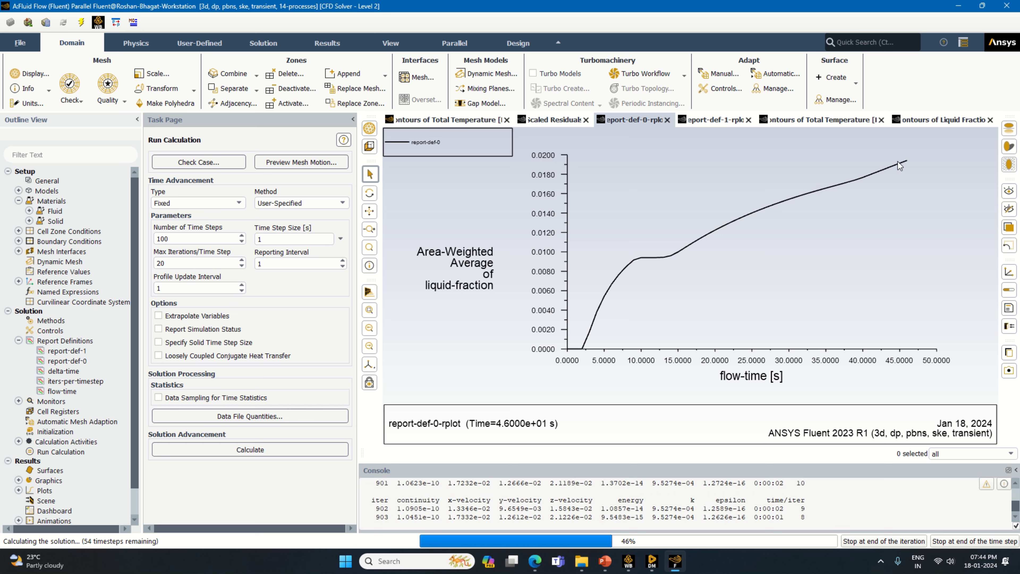
{"action": "left_click", "coordinate": [942, 119]}
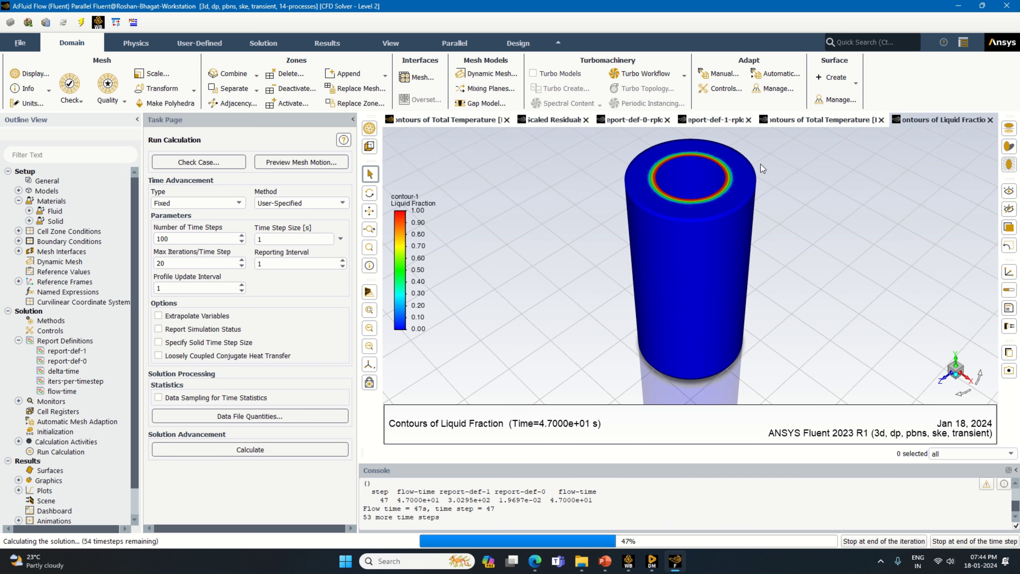
{"action": "left_click", "coordinate": [812, 120]}
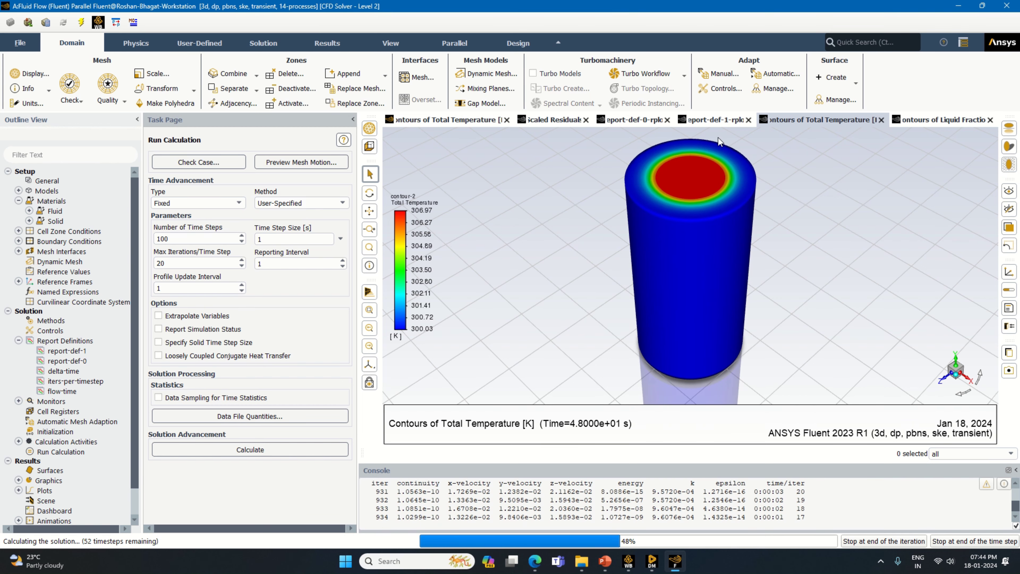
{"action": "left_click", "coordinate": [716, 122]}
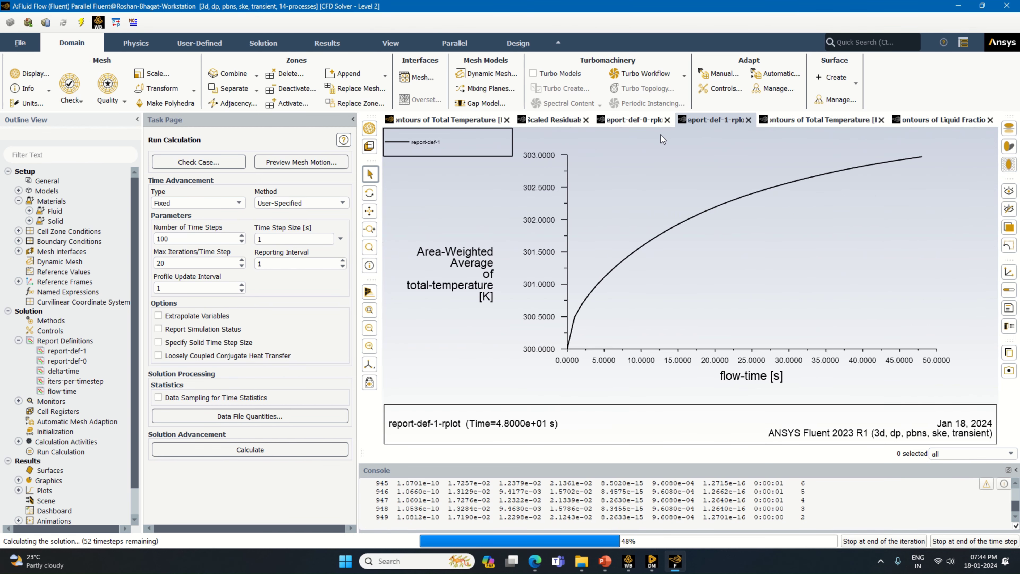
{"action": "left_click", "coordinate": [633, 122]}
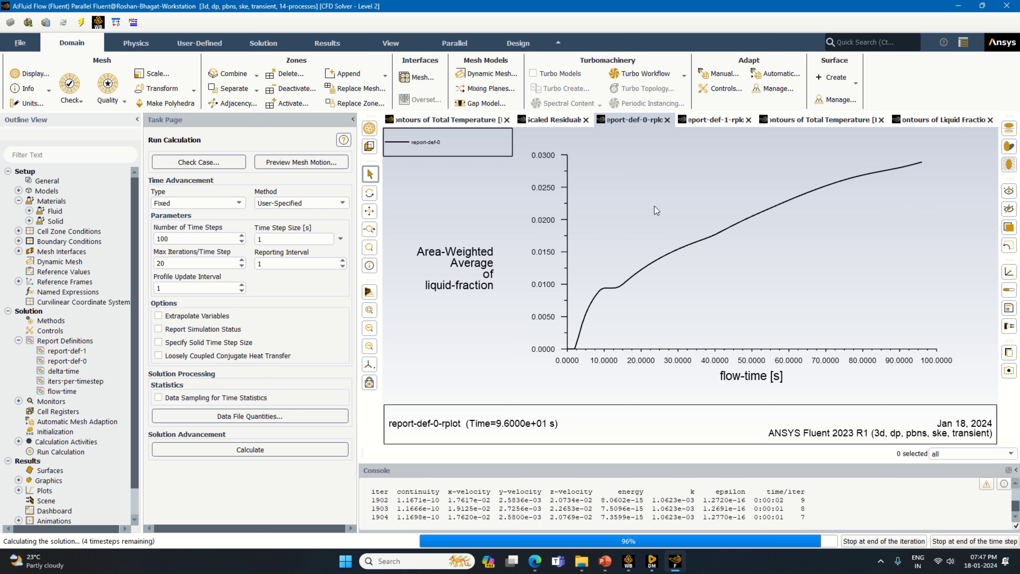
{"action": "left_click", "coordinate": [722, 123]}
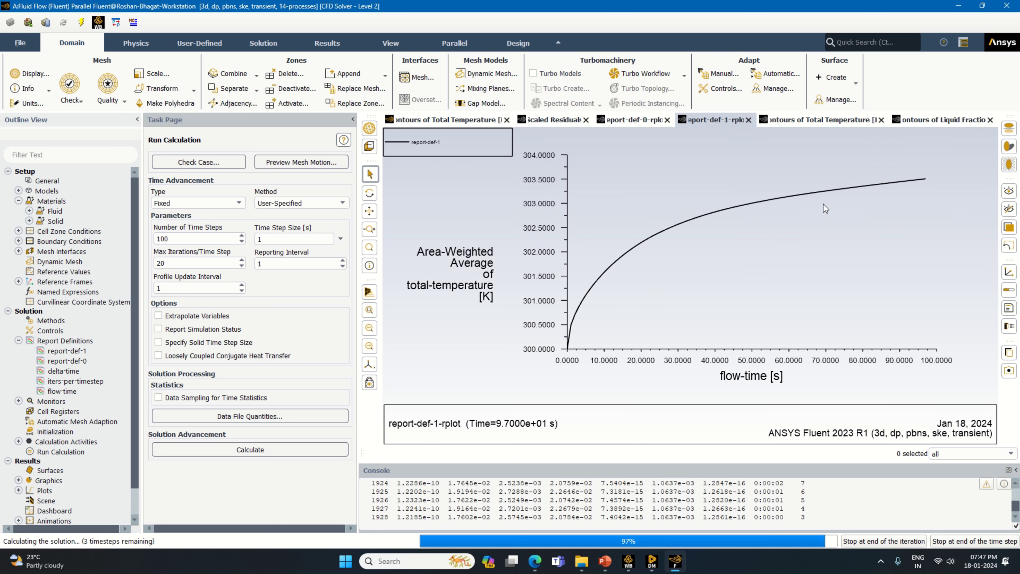
{"action": "left_click", "coordinate": [826, 120]}
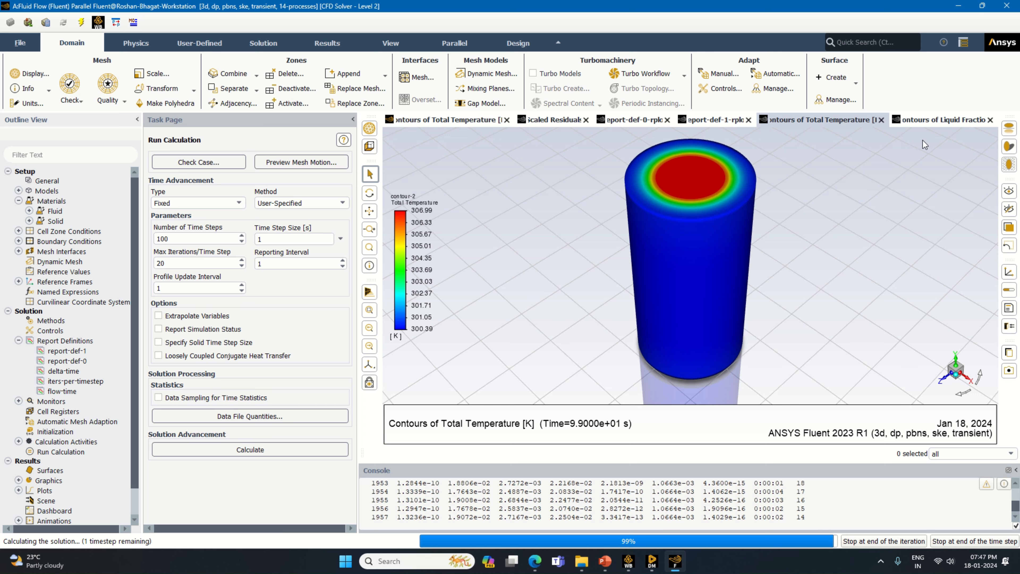
{"action": "left_click", "coordinate": [925, 122]}
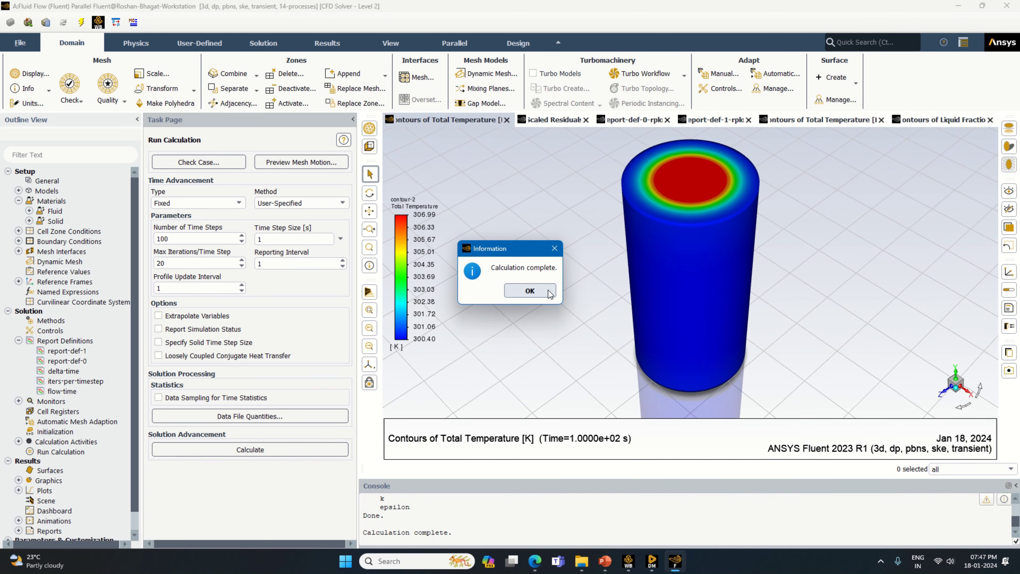
Dismiss the completion notice and review the residuals, both report plots, and the final total temperature and liquid fraction contours.
{"action": "left_click", "coordinate": [531, 291]}
{"action": "left_click", "coordinate": [548, 122]}
{"action": "left_click", "coordinate": [634, 121]}
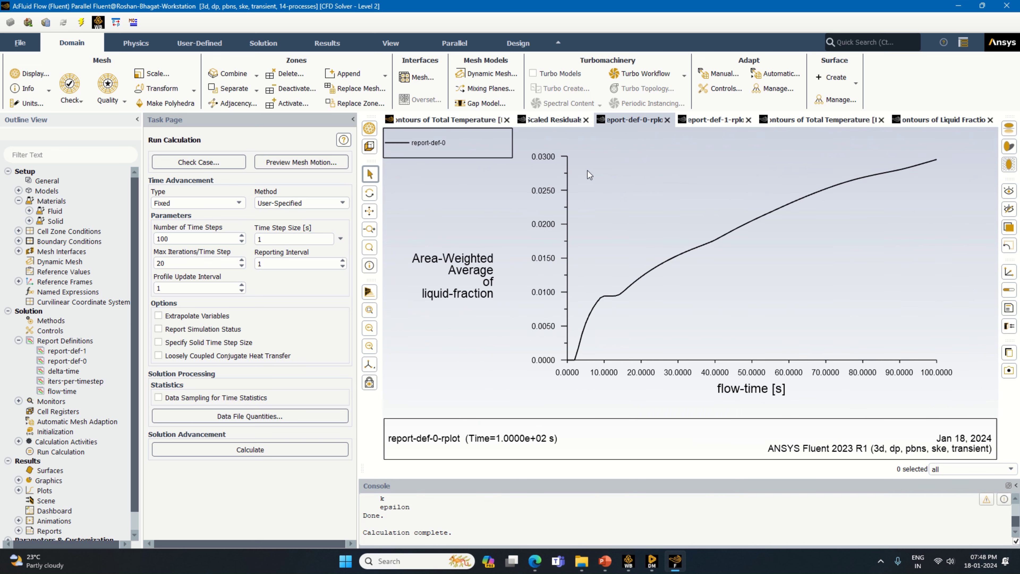
{"action": "left_click", "coordinate": [731, 123]}
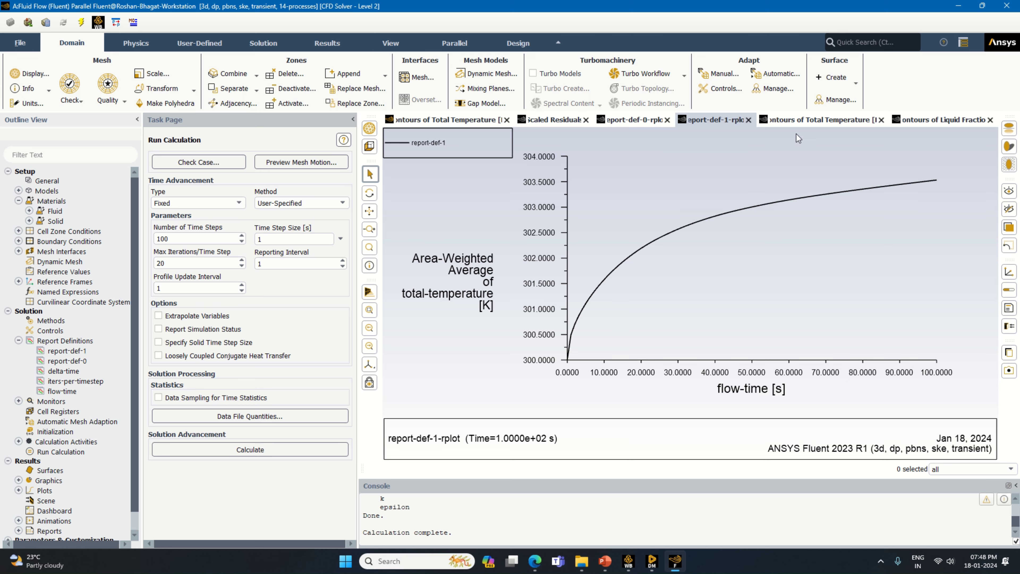
{"action": "left_click", "coordinate": [797, 121]}
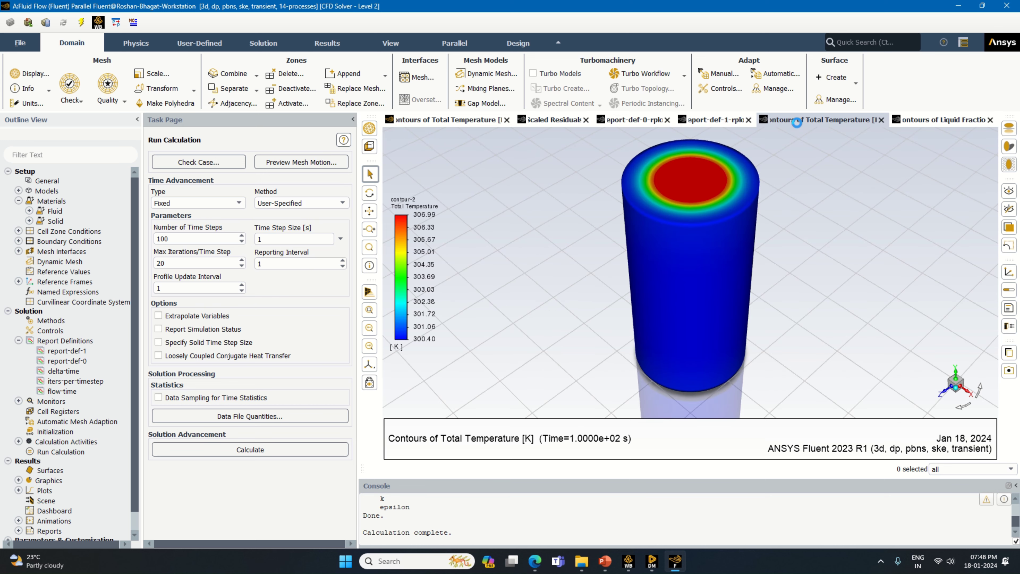
{"action": "left_click", "coordinate": [945, 123]}
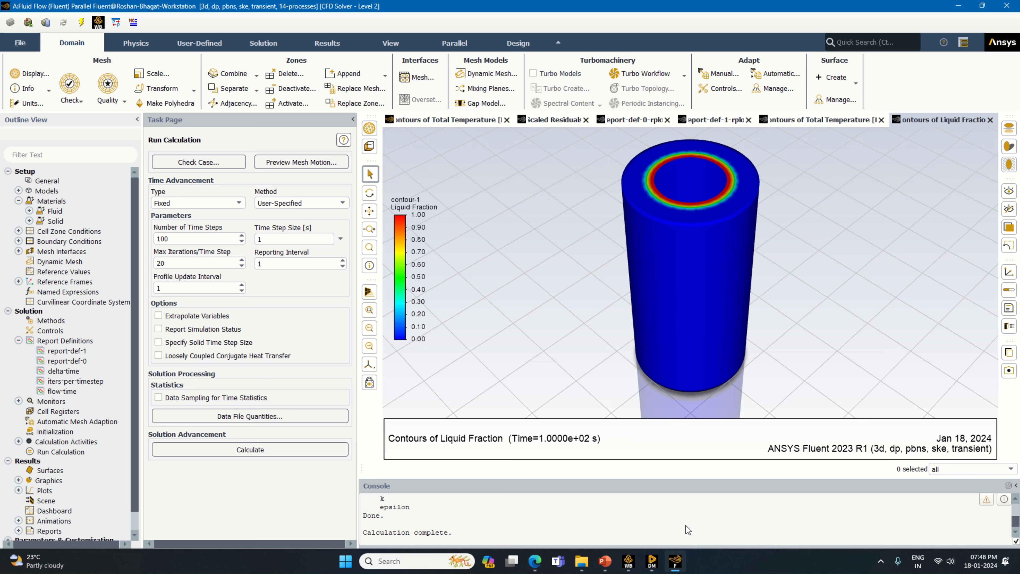
Set the number of time steps to 300 for the next run.
{"action": "double_click", "coordinate": [174, 238]}
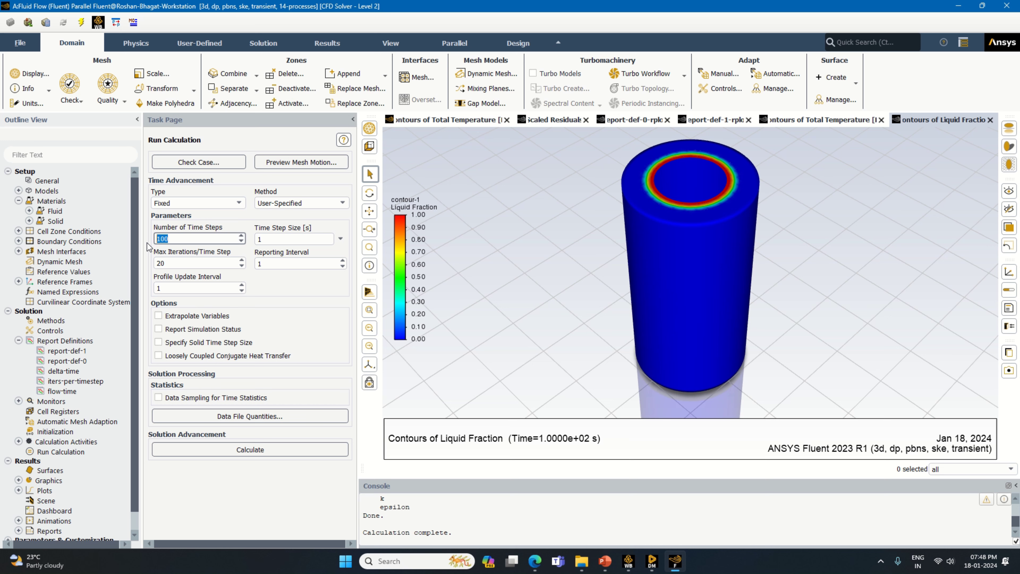
{"action": "type", "text": "300"}
Switch to Workbench, start saving the project, and browse to the Ansys Work folder on the D: drive.
{"action": "left_click", "coordinate": [629, 561]}
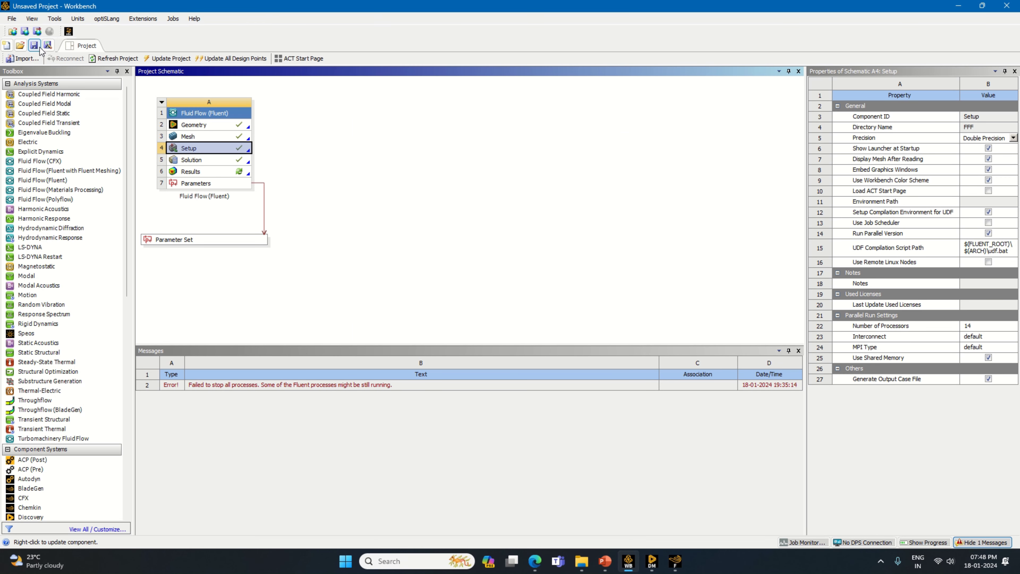
{"action": "left_click", "coordinate": [675, 557]}
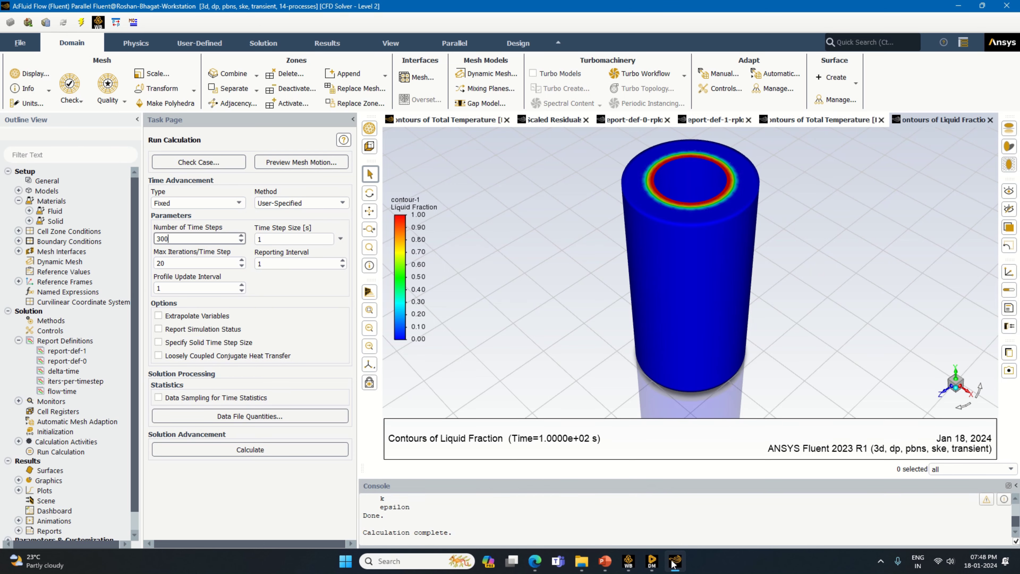
{"action": "mouse_move", "coordinate": [629, 561]}
{"action": "left_click", "coordinate": [615, 520]}
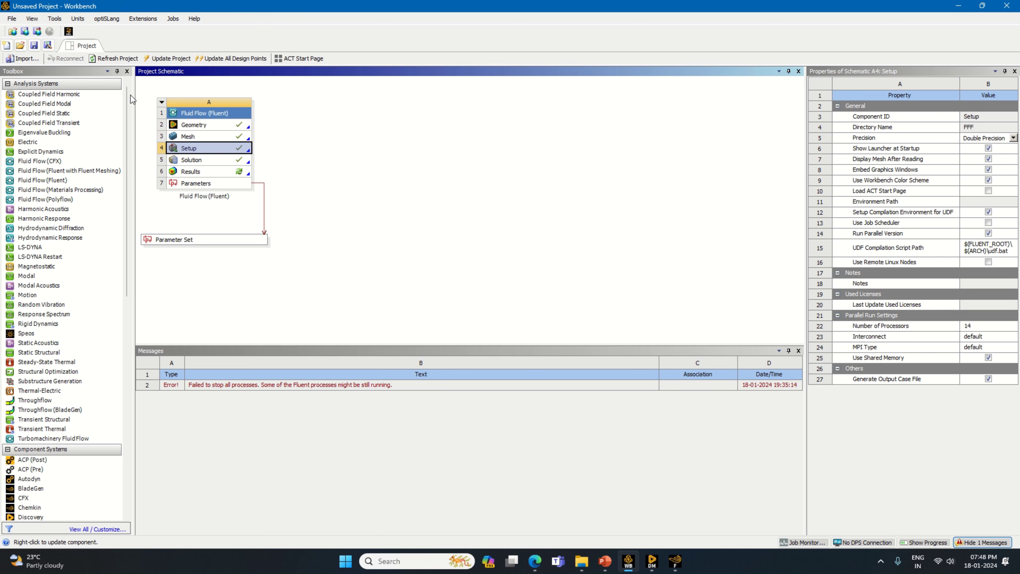
{"action": "left_click", "coordinate": [34, 45]}
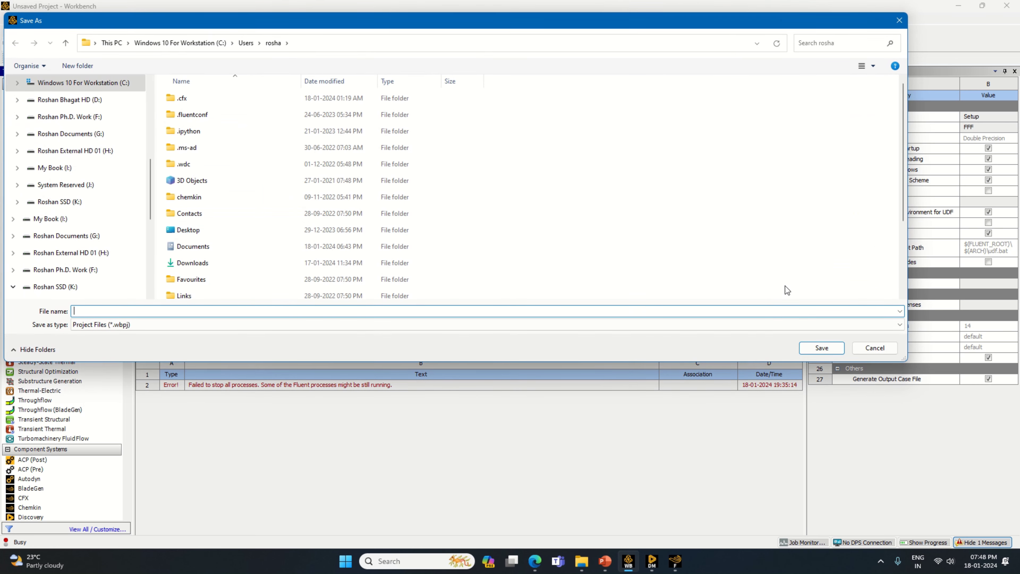
{"action": "scroll", "coordinate": [57, 187], "scroll_direction": "up", "scroll_amount": 4}
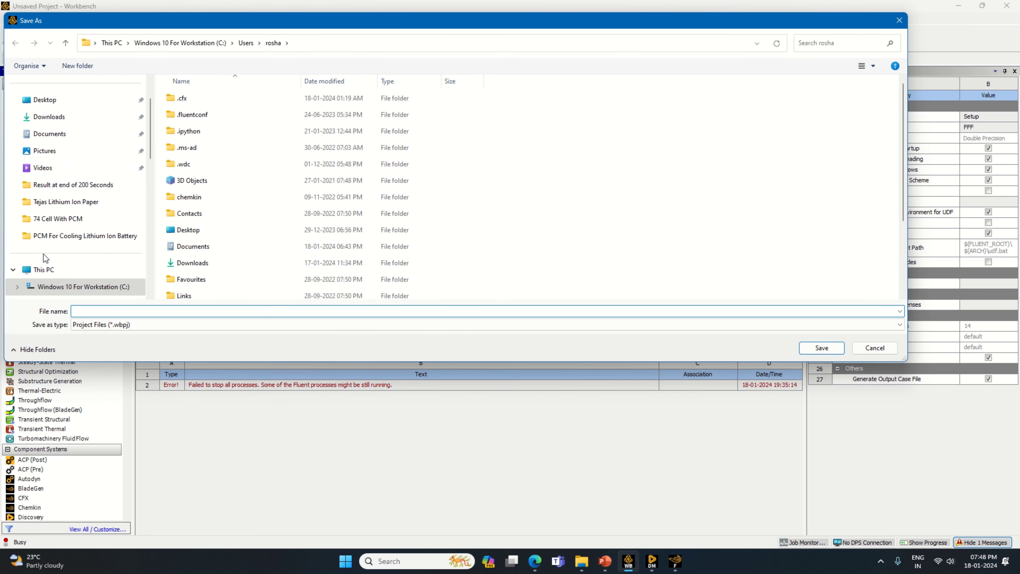
{"action": "scroll", "coordinate": [56, 189], "scroll_direction": "down", "scroll_amount": 2}
{"action": "left_click", "coordinate": [44, 218]}
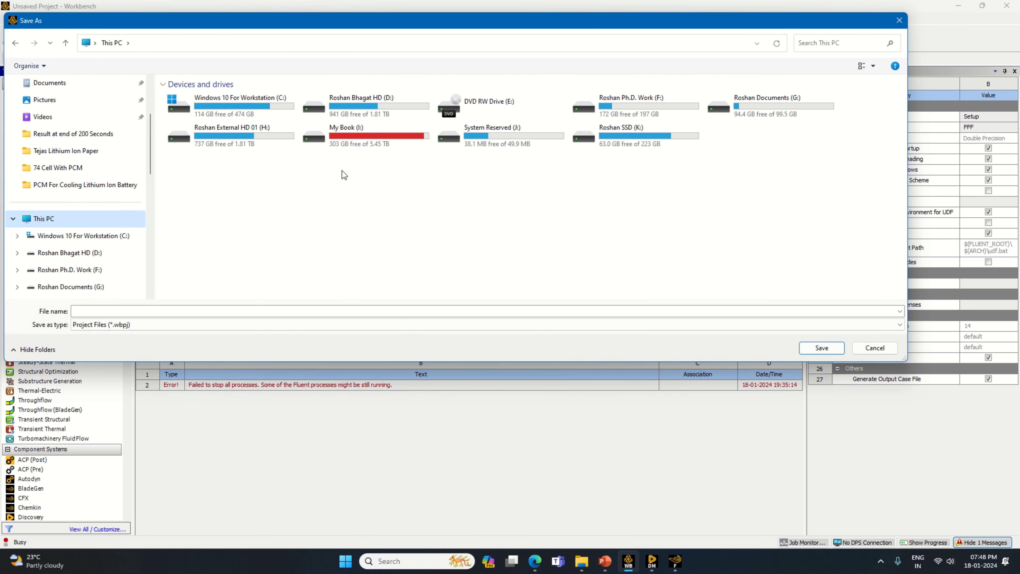
{"action": "double_click", "coordinate": [339, 103]}
{"action": "double_click", "coordinate": [192, 106]}
{"action": "scroll", "coordinate": [462, 177], "scroll_direction": "down", "scroll_amount": 3}
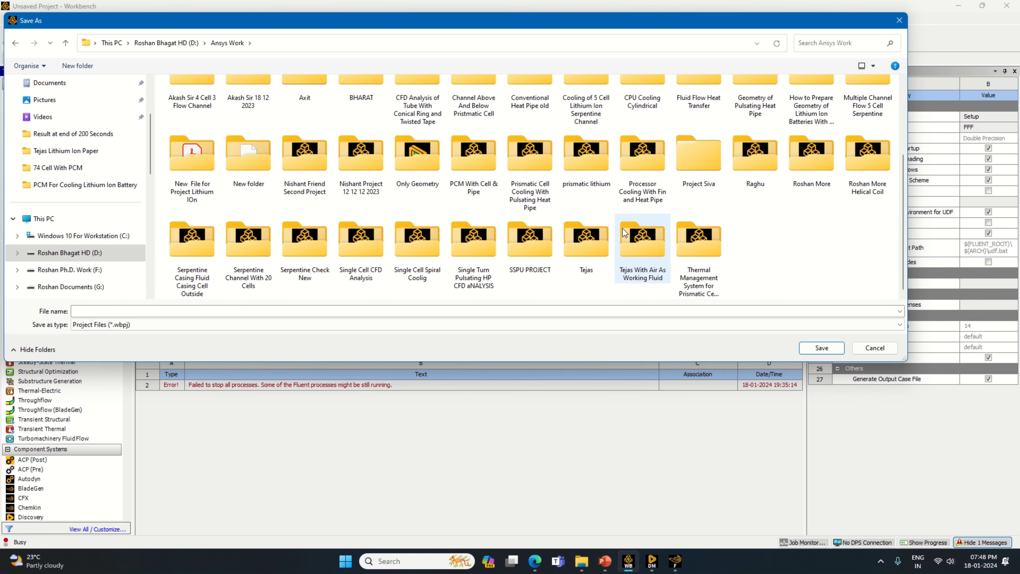
Create a folder named CELL WITH pcm inside Ansys Work and open it.
{"action": "right_click", "coordinate": [803, 253]}
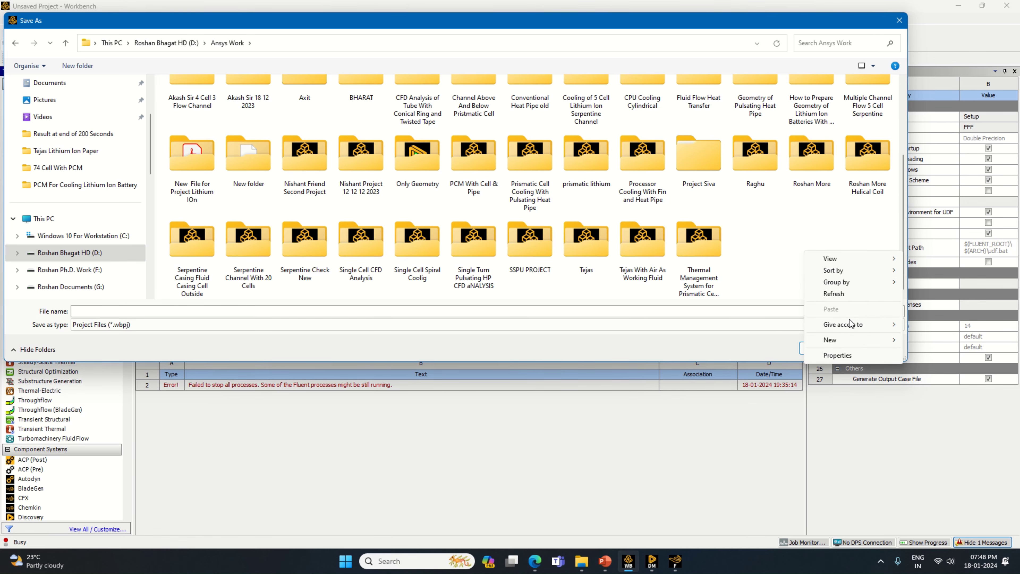
{"action": "mouse_move", "coordinate": [873, 338]}
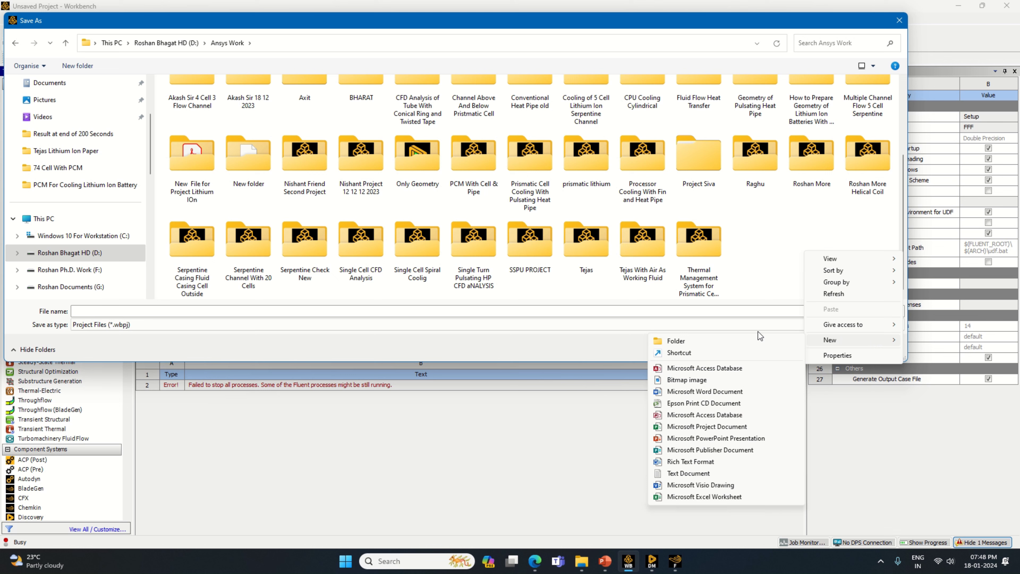
{"action": "left_click", "coordinate": [737, 340]}
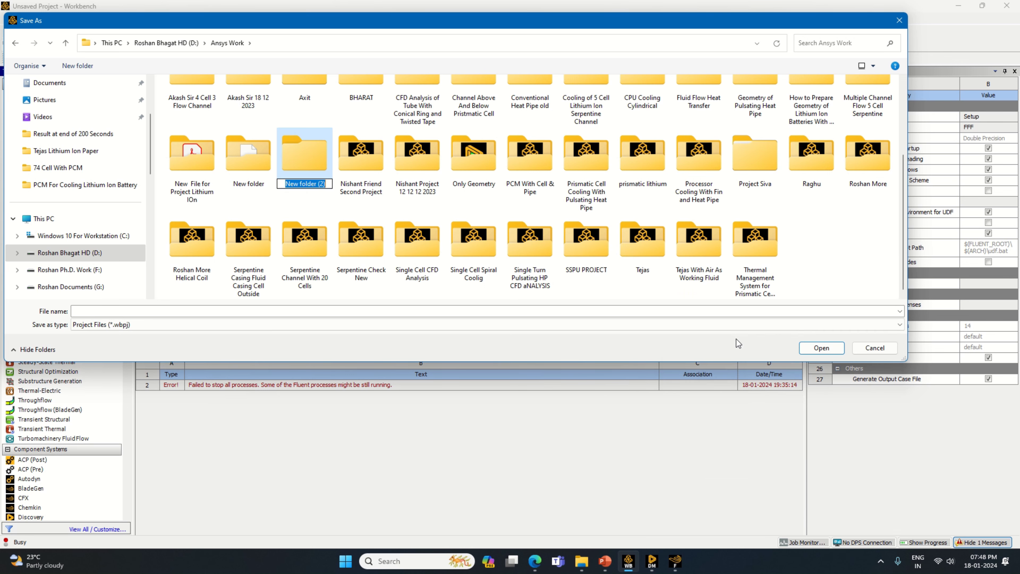
{"action": "type", "text": "cEL"}
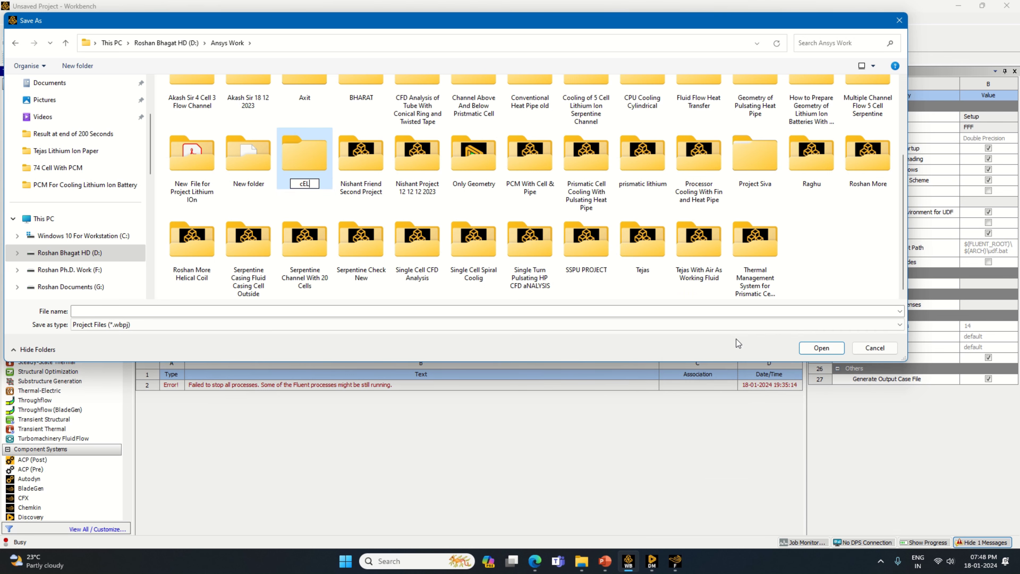
{"action": "type", "text": "L WITH pcm"}
{"action": "left_click", "coordinate": [287, 183]}
{"action": "key", "text": "BackSpace"}
{"action": "type", "text": "c"}
{"action": "key", "text": "BackSpace"}
{"action": "type", "text": "C"}
{"action": "double_click", "coordinate": [321, 163]}
Save the project in this folder as CELL WITH PCM.
{"action": "left_click", "coordinate": [301, 312]}
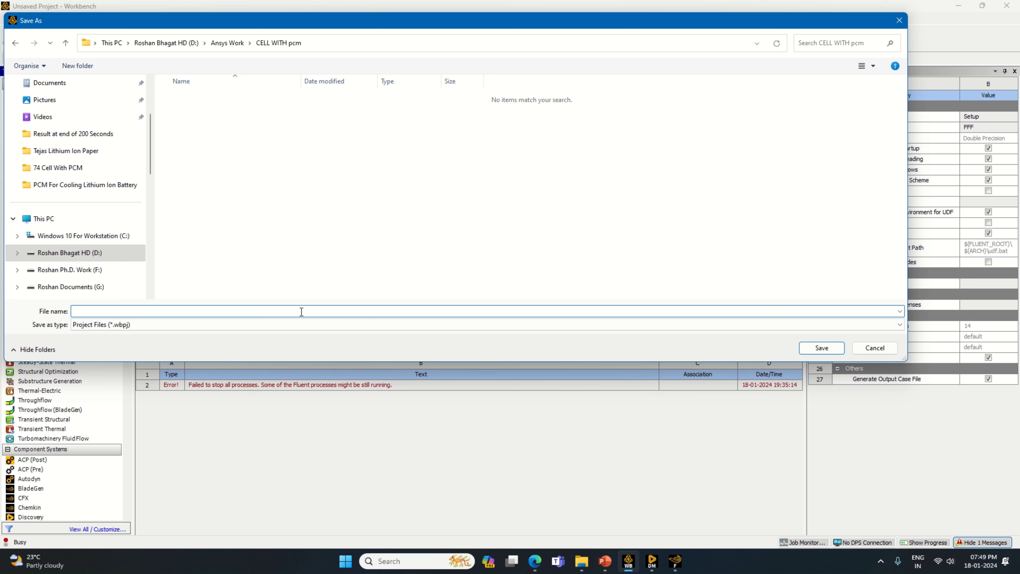
{"action": "type", "text": "CELL WITH PCM"}
{"action": "left_click", "coordinate": [809, 347]}
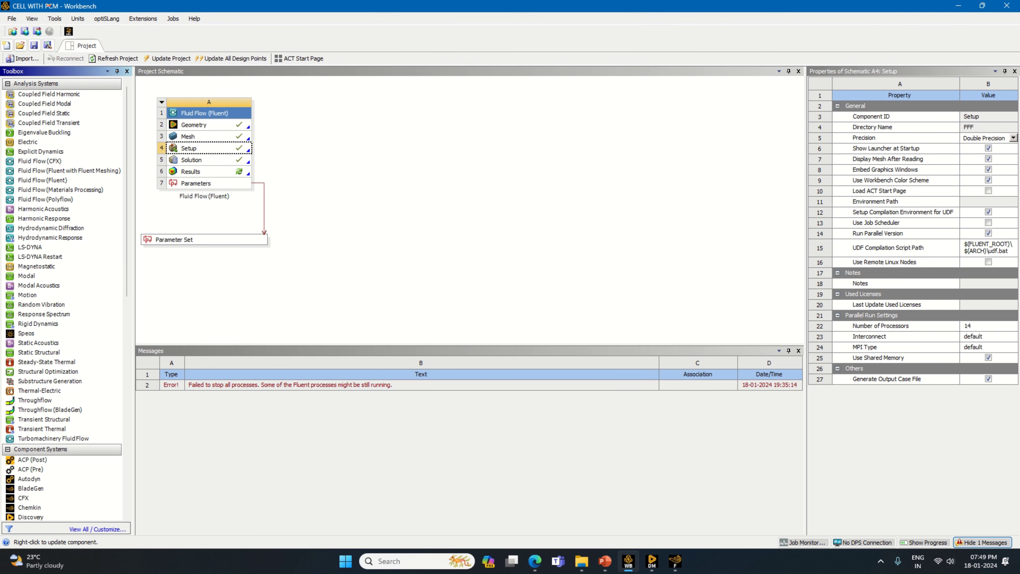
Return to Fluent and start the 300-step calculation, using the settings changes for current and future calculations.
{"action": "left_click", "coordinate": [680, 571]}
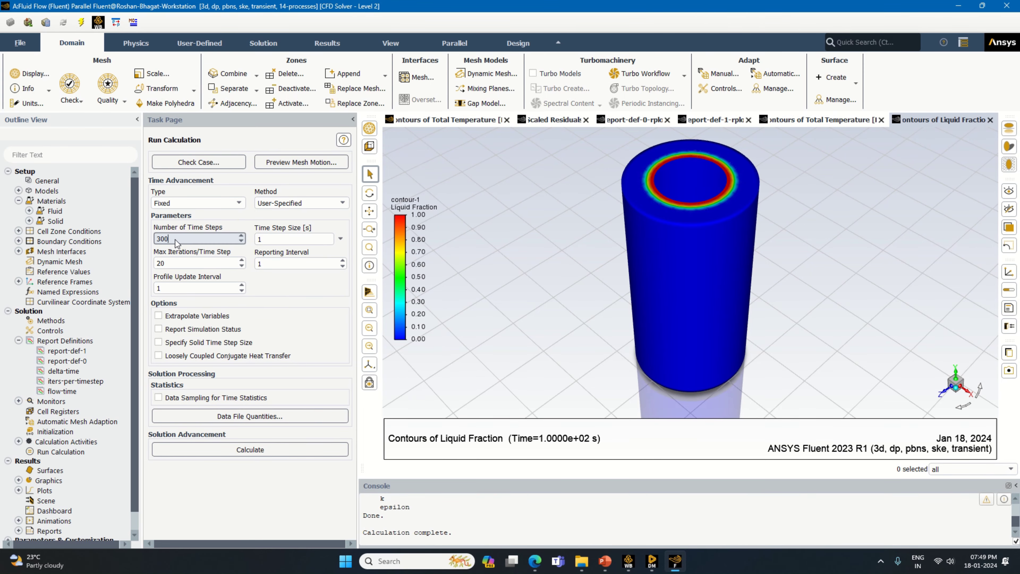
{"action": "left_click", "coordinate": [250, 449]}
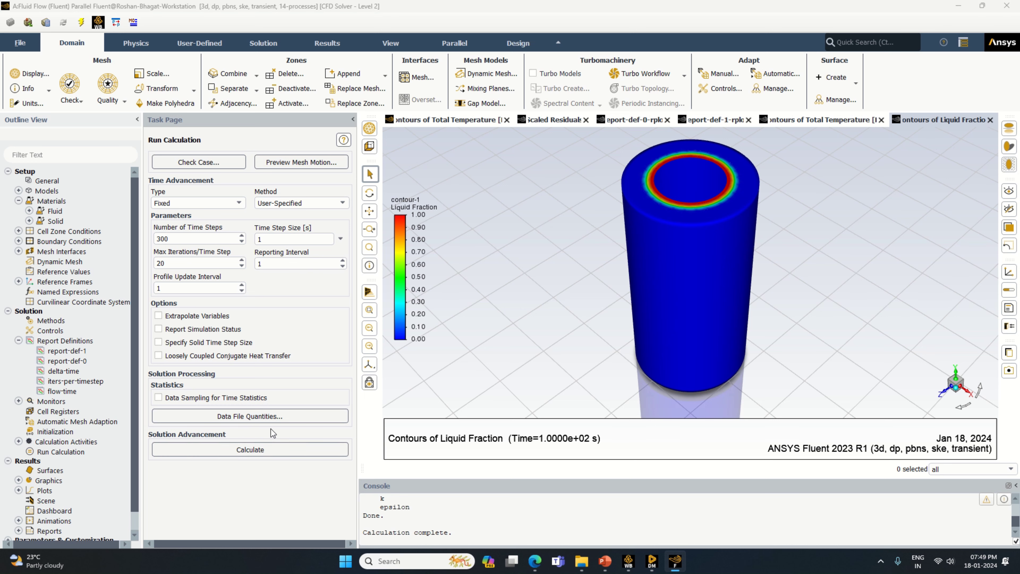
{"action": "left_click", "coordinate": [314, 316]}
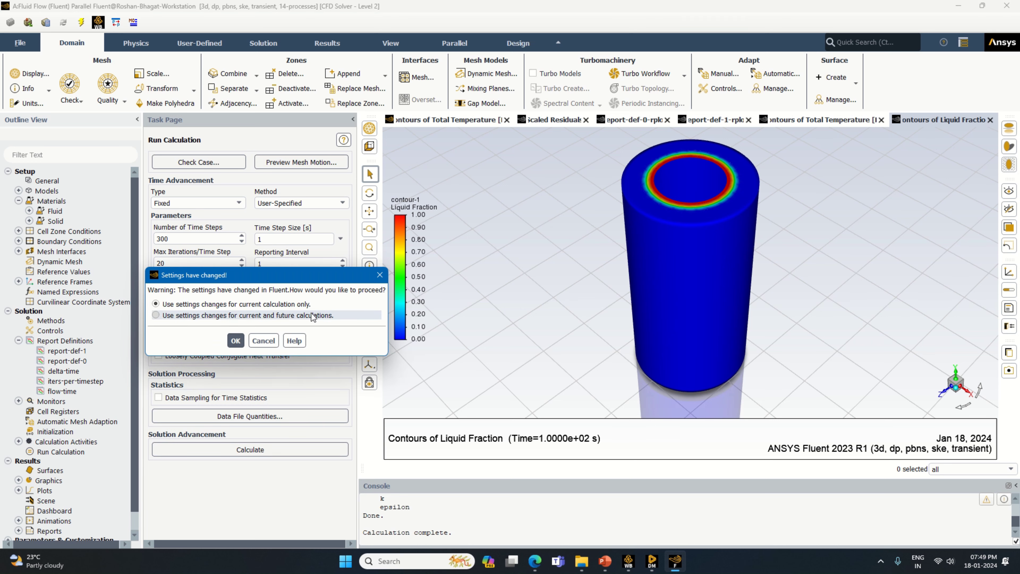
{"action": "left_click", "coordinate": [236, 341]}
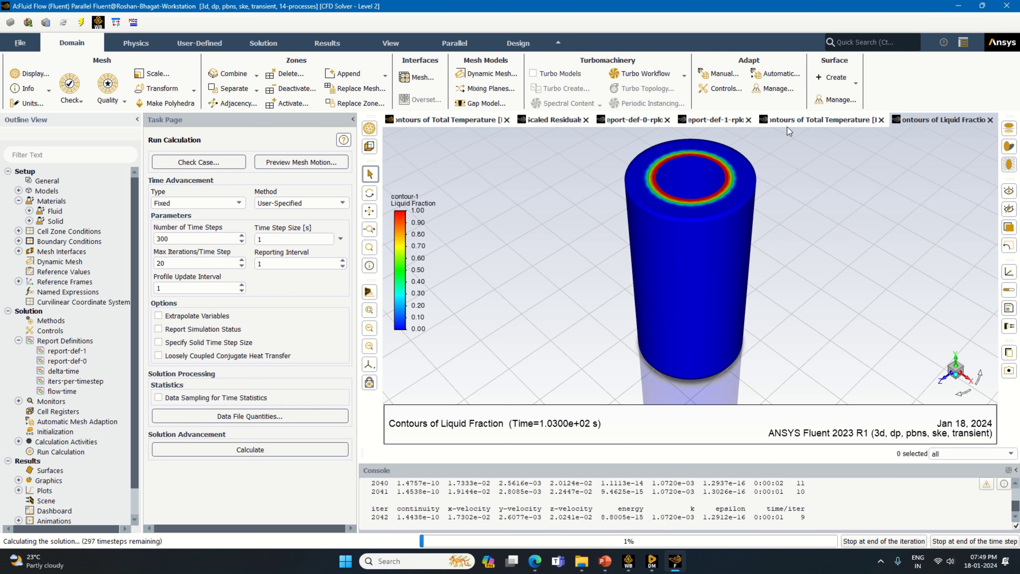
Monitor the residuals, both report plots, and the total temperature and liquid fraction contours while the calculation runs.
{"action": "left_click", "coordinate": [806, 119]}
{"action": "left_click", "coordinate": [710, 123]}
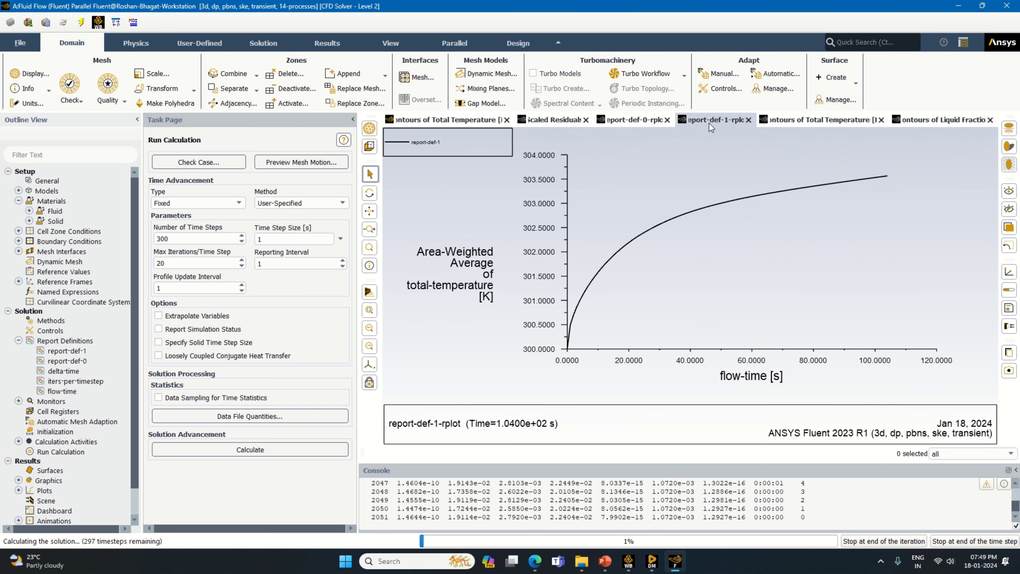
{"action": "left_click", "coordinate": [625, 122]}
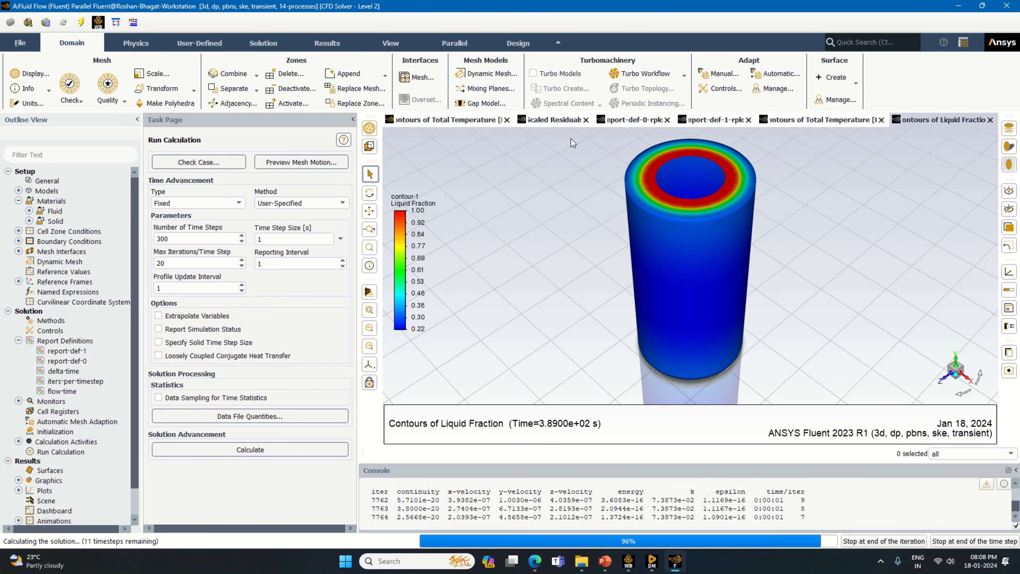
{"action": "left_click", "coordinate": [558, 121]}
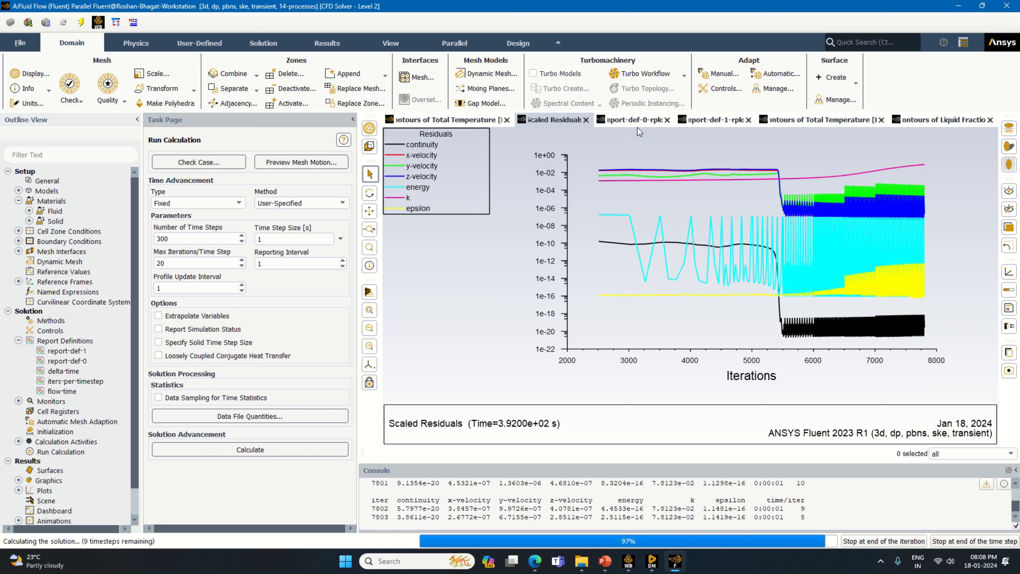
{"action": "left_click", "coordinate": [636, 120]}
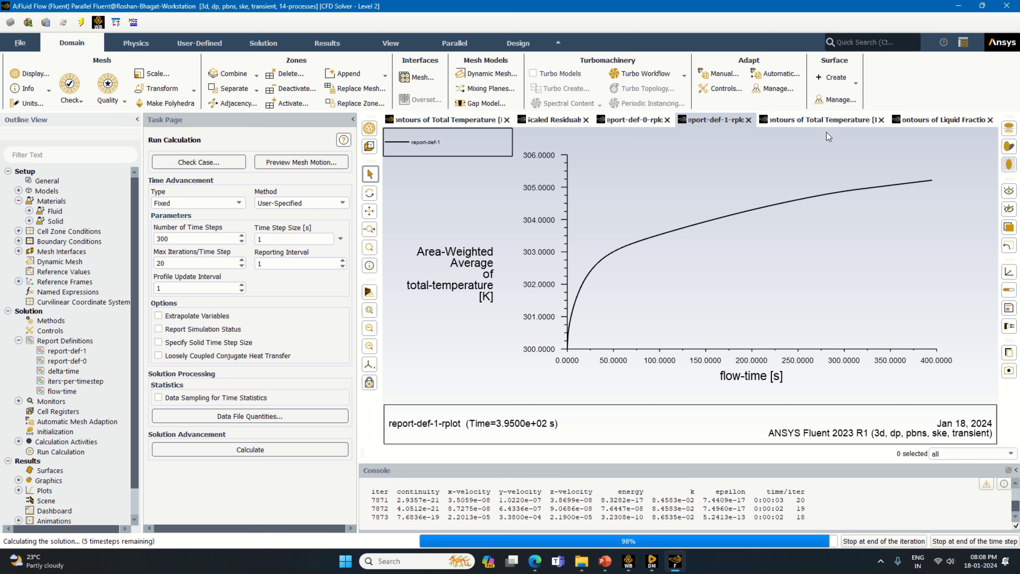
{"action": "left_click", "coordinate": [828, 122]}
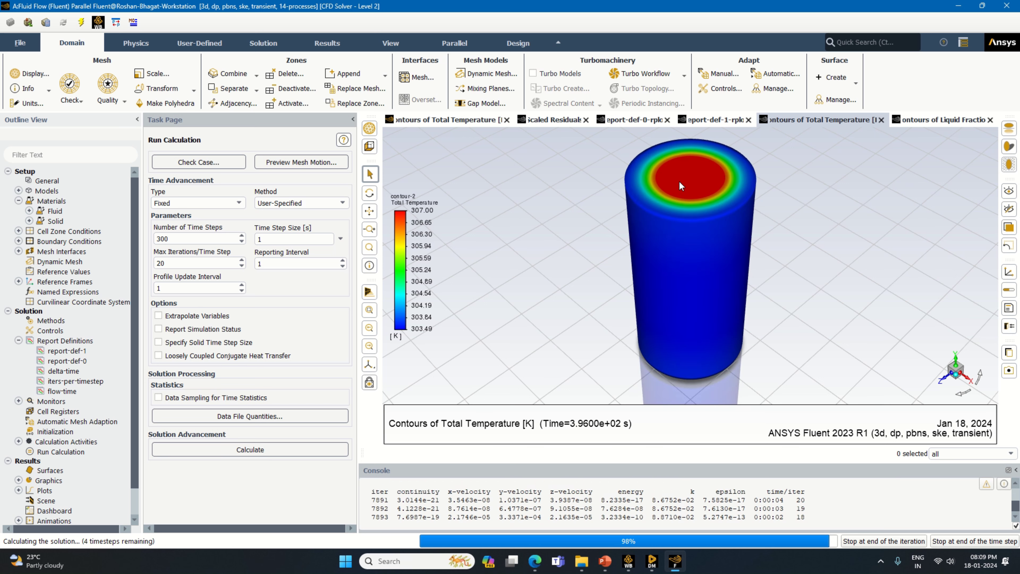
{"action": "left_click", "coordinate": [923, 120]}
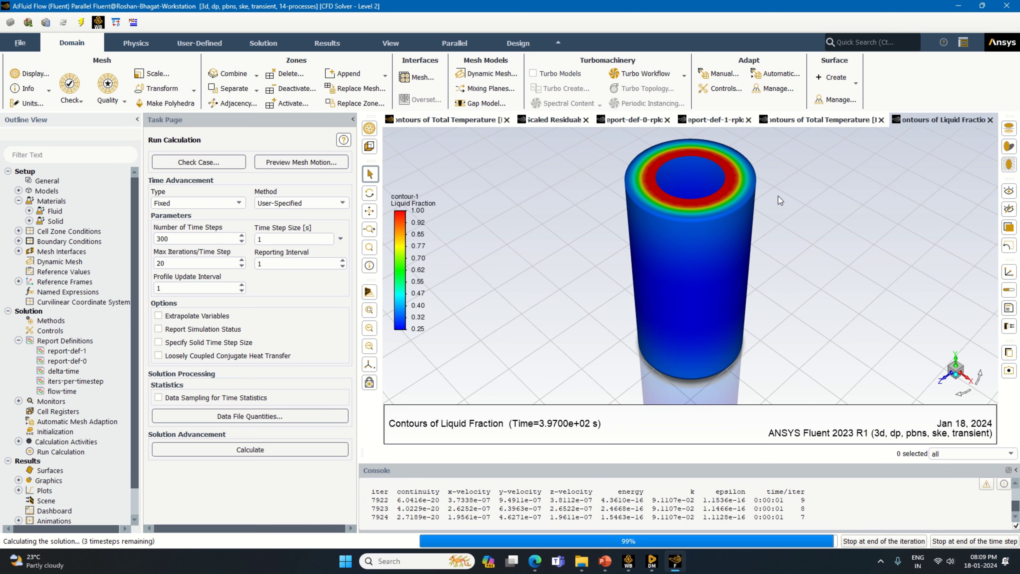
{"action": "left_click", "coordinate": [433, 211]}
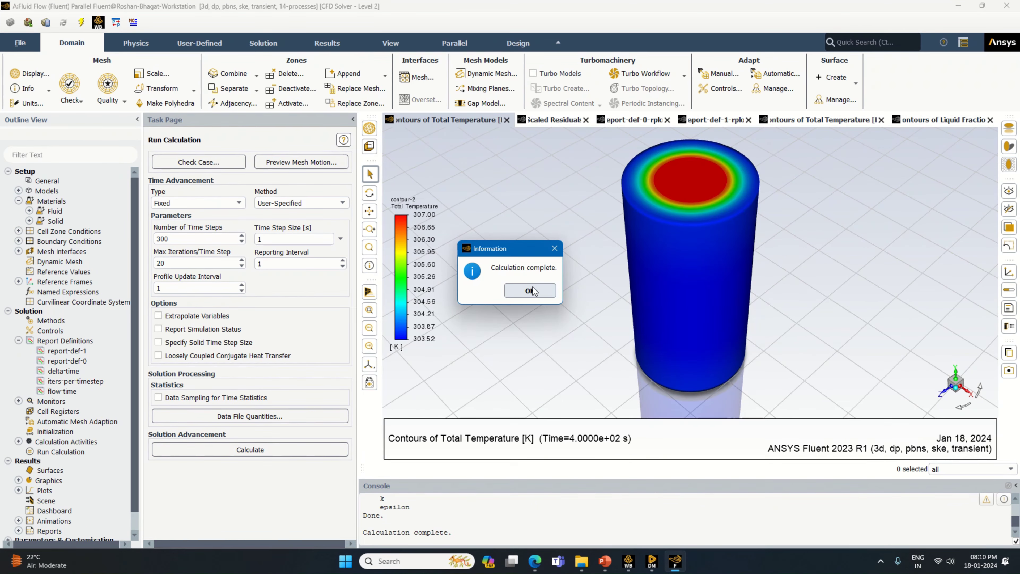
Dismiss the completion notice and review the residuals, both report plots, and the total temperature and liquid fraction contours.
{"action": "left_click", "coordinate": [533, 287]}
{"action": "left_click", "coordinate": [577, 122]}
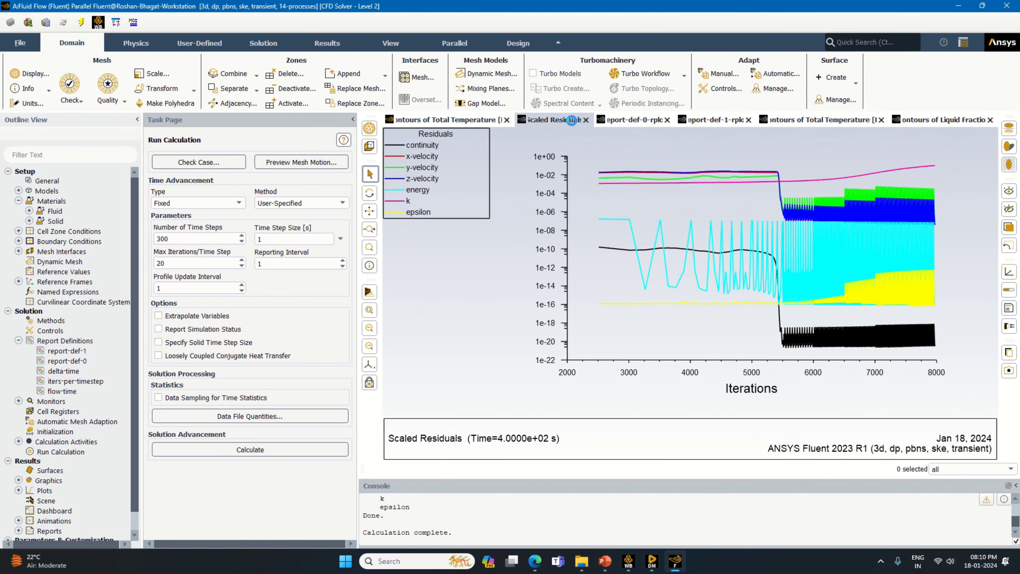
{"action": "left_click", "coordinate": [633, 120]}
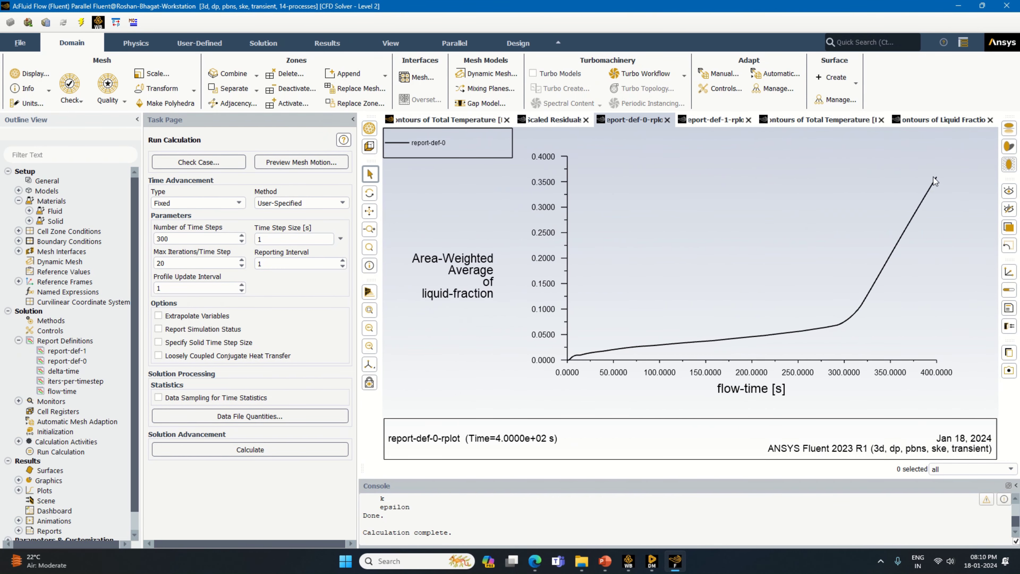
{"action": "left_click", "coordinate": [716, 120]}
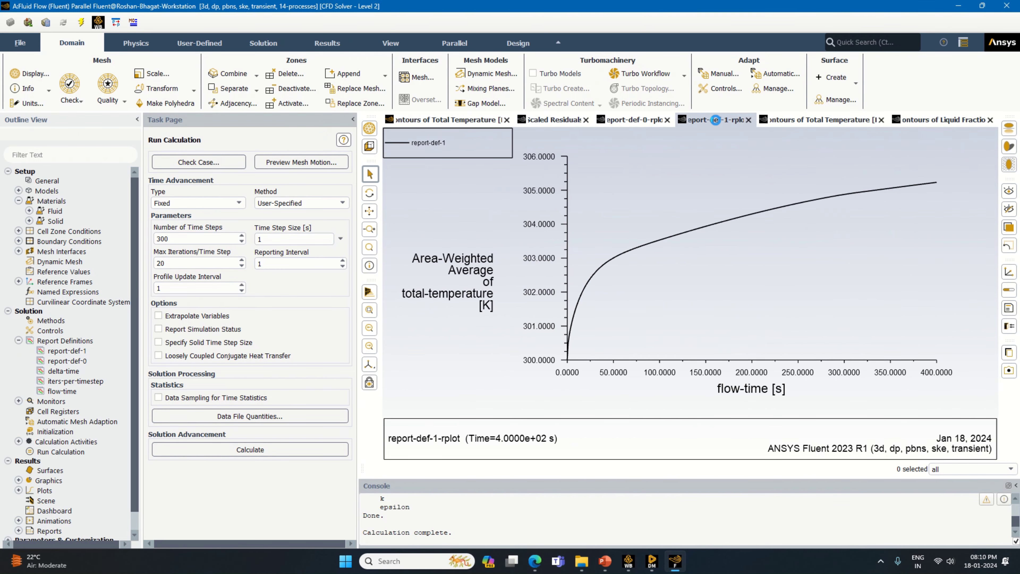
{"action": "left_click", "coordinate": [824, 119]}
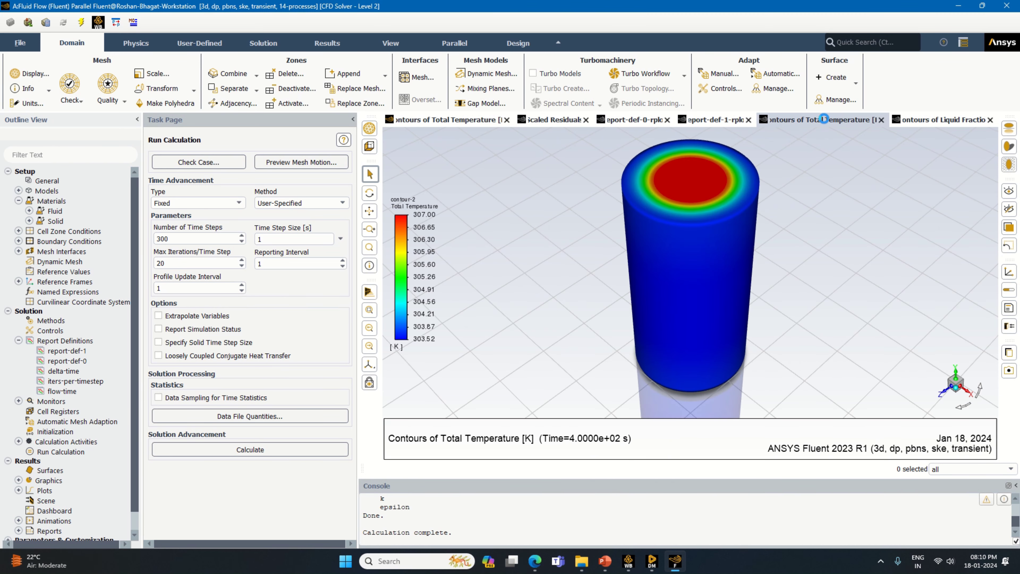
{"action": "left_click", "coordinate": [919, 123]}
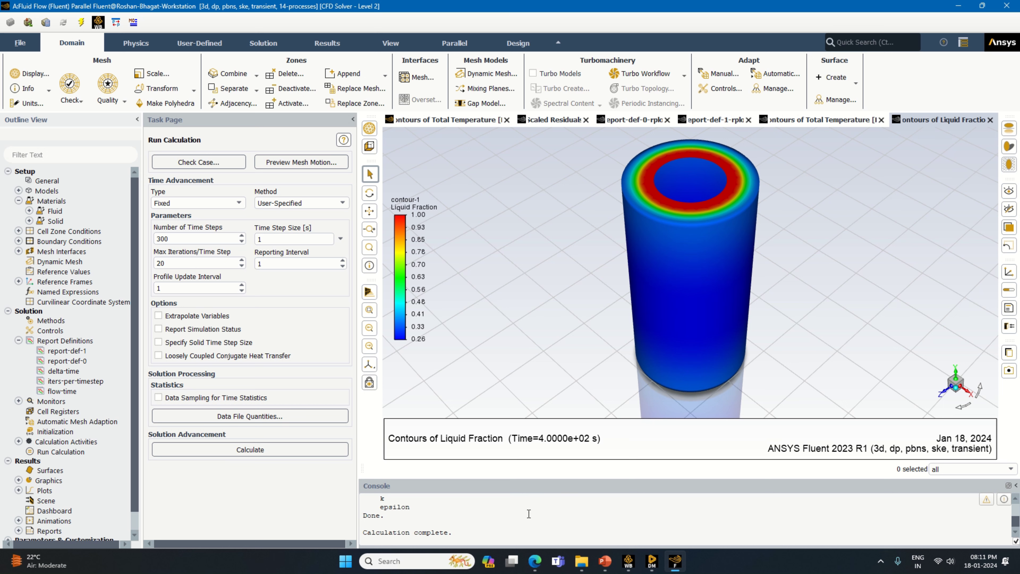
Check the final flow time in the console, and recheck the residuals, liquid fraction and total temperature report plots.
{"action": "scroll", "coordinate": [529, 515], "scroll_direction": "up", "scroll_amount": 3}
{"action": "scroll", "coordinate": [529, 515], "scroll_direction": "down", "scroll_amount": 3}
{"action": "scroll", "coordinate": [530, 524], "scroll_direction": "up", "scroll_amount": 1}
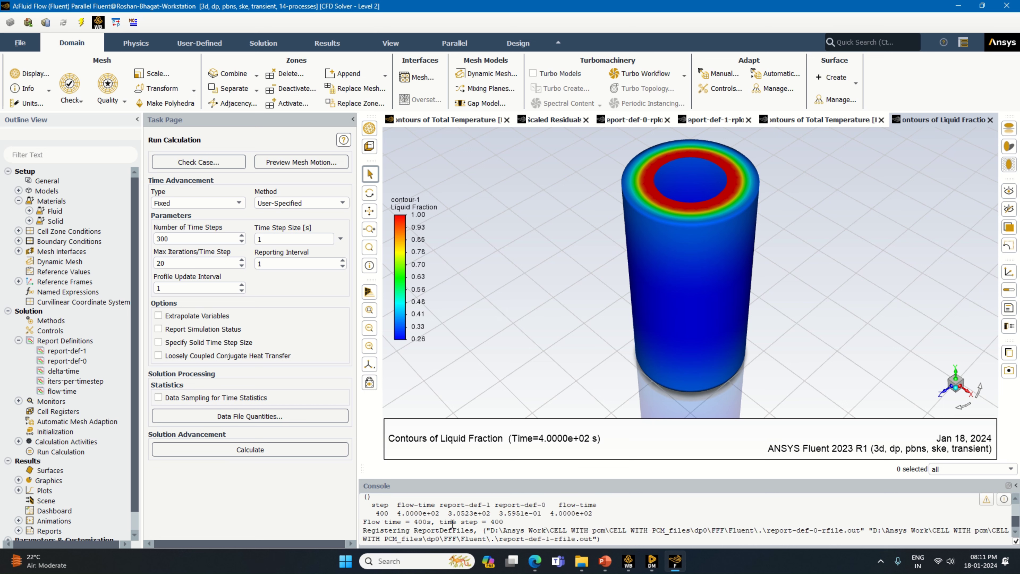
{"action": "left_click_drag", "start_coordinate": [504, 521], "coordinate": [495, 522]}
{"action": "left_click_drag", "start_coordinate": [410, 522], "coordinate": [432, 522]}
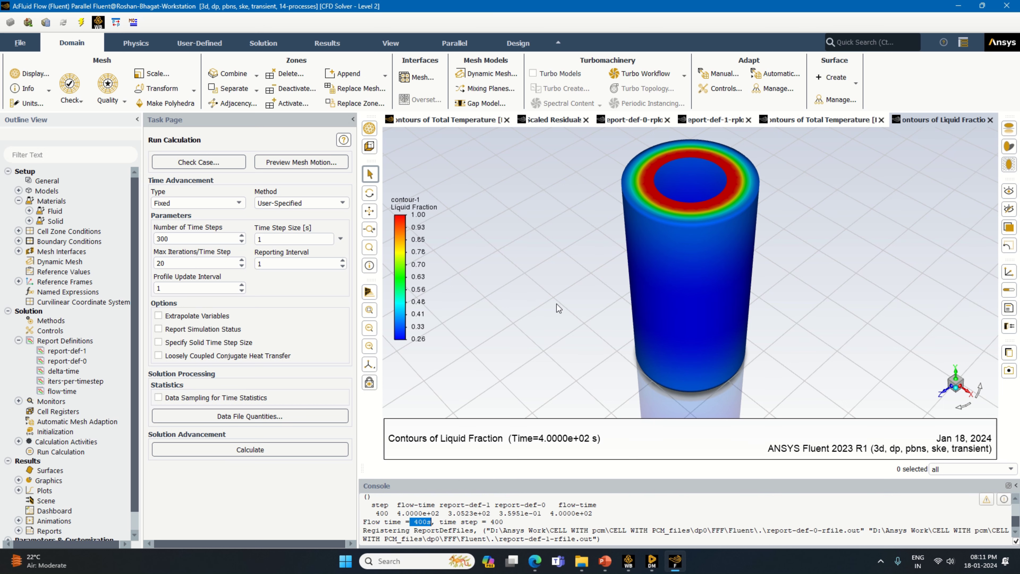
{"action": "left_click", "coordinate": [565, 120]}
{"action": "left_click", "coordinate": [631, 120]}
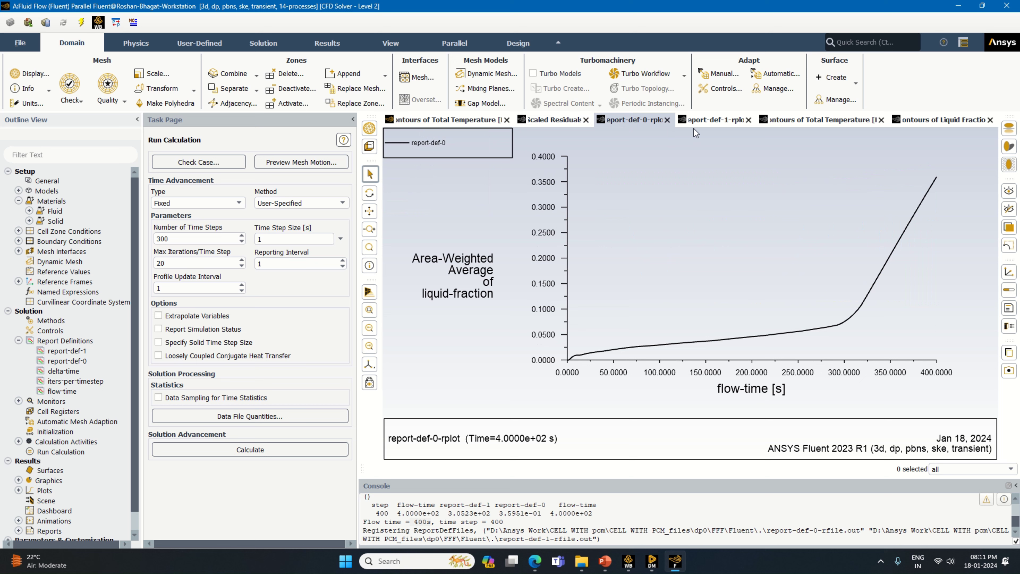
{"action": "left_click", "coordinate": [724, 119]}
{"action": "left_click", "coordinate": [636, 121]}
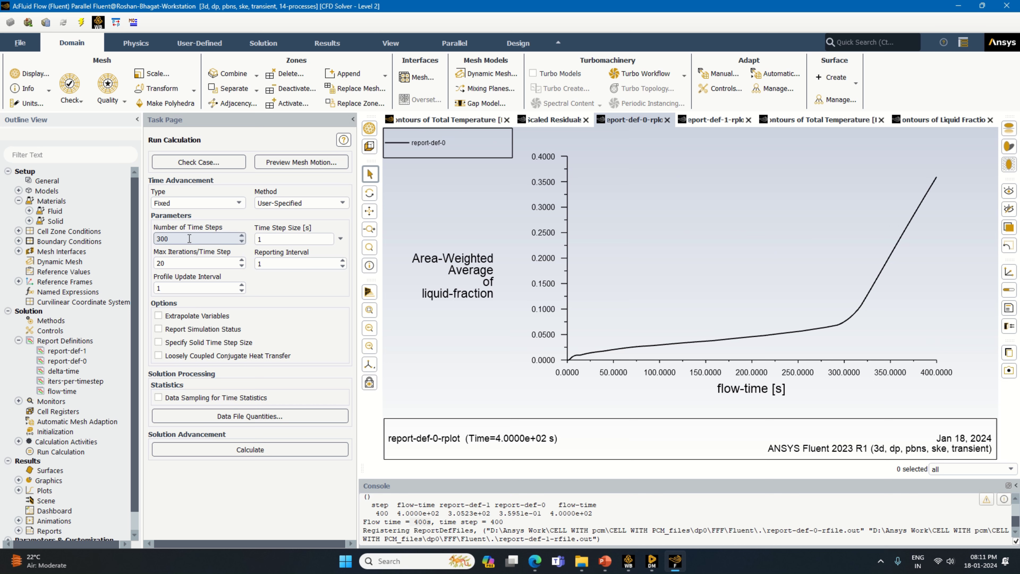
Set the number of time steps to 100 and start another calculation, applying the settings changes to current and future calculations.
{"action": "left_click_drag", "start_coordinate": [189, 238], "coordinate": [155, 247]}
{"action": "type", "text": "100"}
{"action": "left_click", "coordinate": [267, 446]}
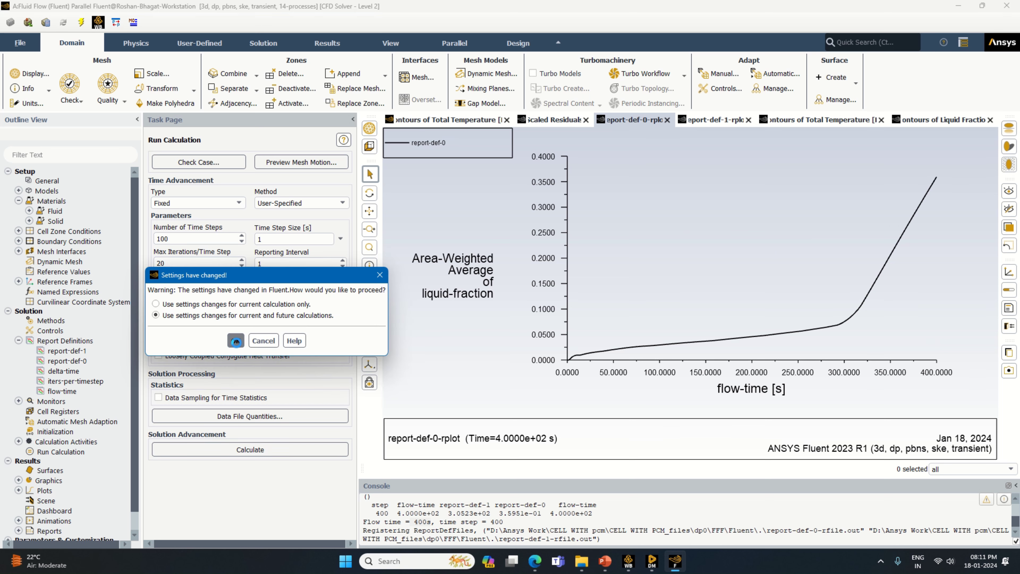
{"action": "left_click", "coordinate": [235, 341]}
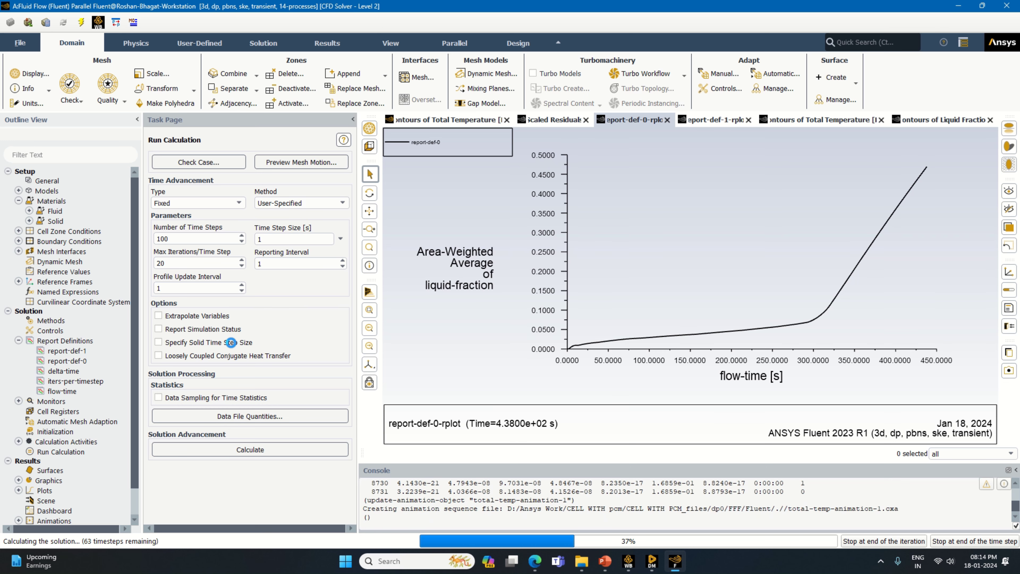
Monitor the total temperature and liquid fraction contours and both report plots while the 100-step calculation runs.
{"action": "mouse_move", "coordinate": [579, 5]}
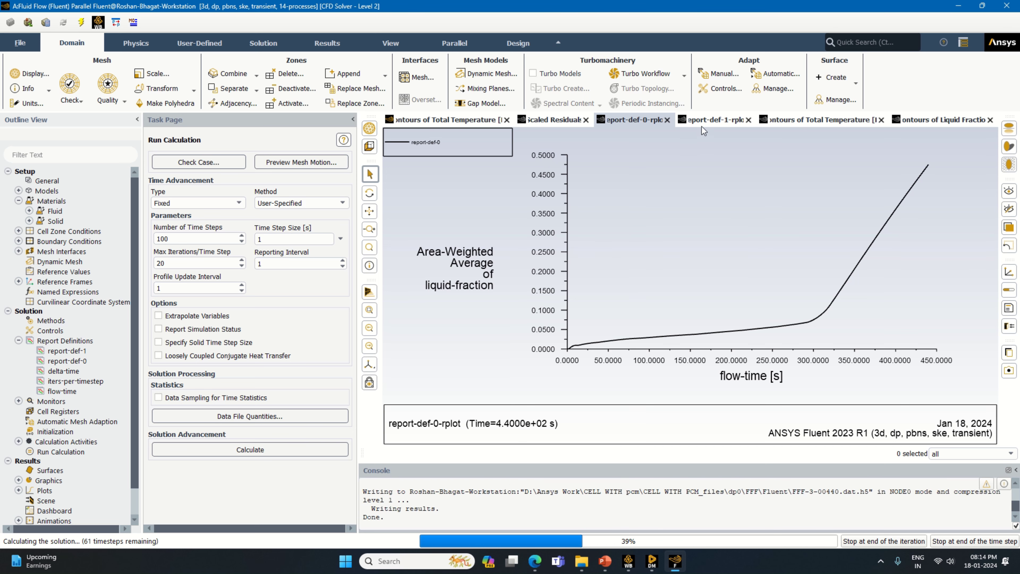
{"action": "left_click", "coordinate": [708, 122]}
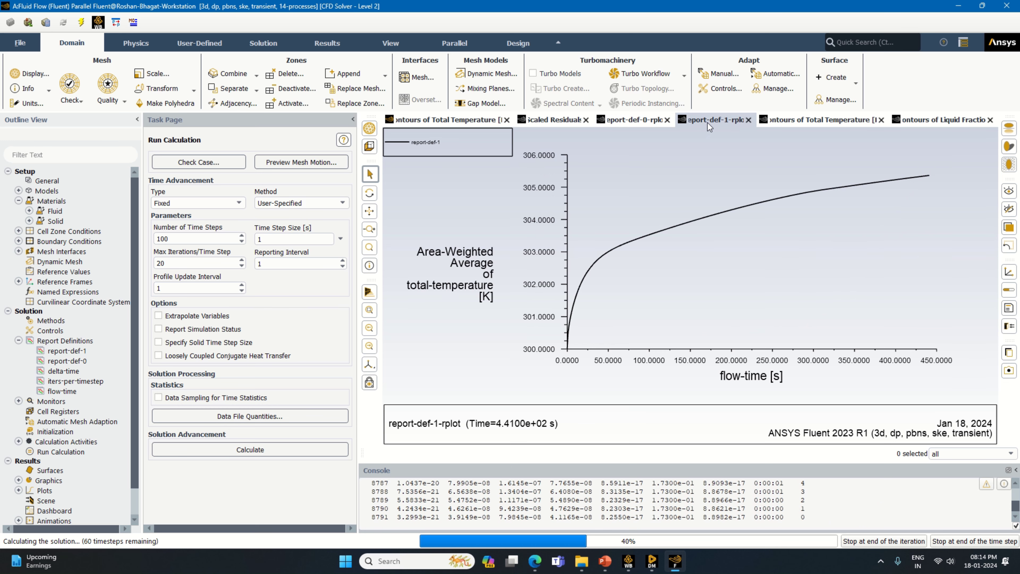
{"action": "left_click", "coordinate": [842, 121]}
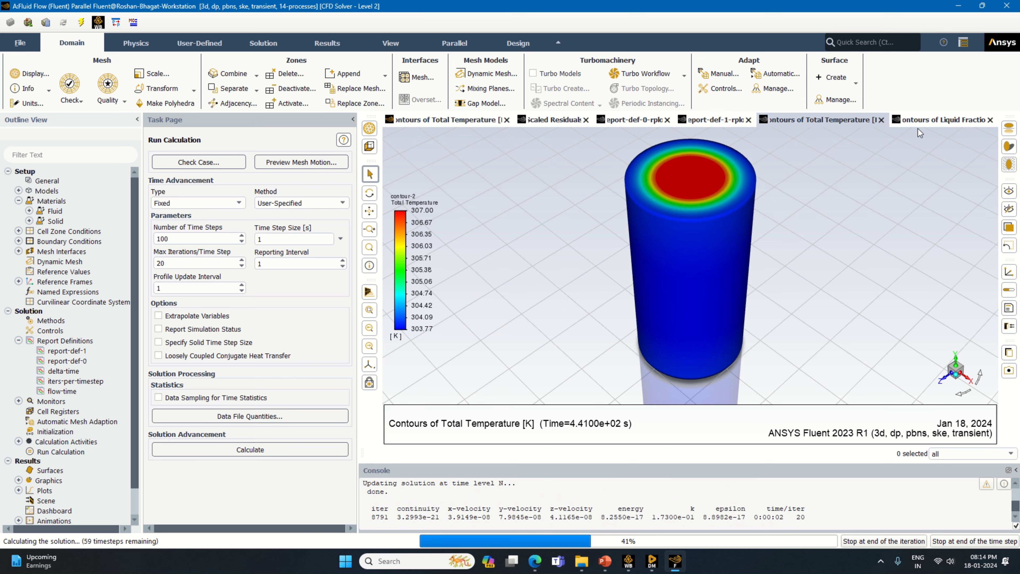
{"action": "left_click", "coordinate": [935, 121]}
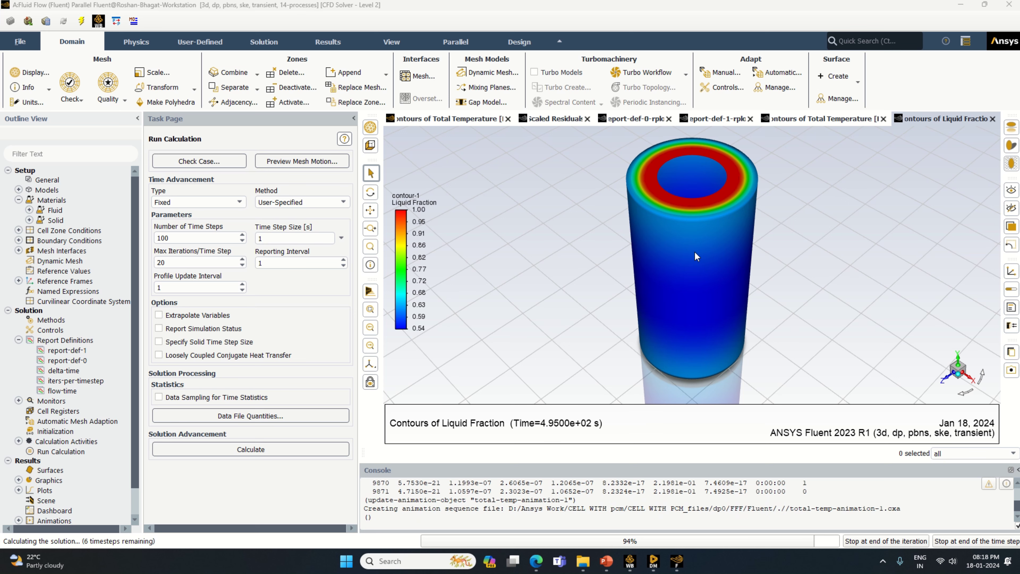
{"action": "left_click", "coordinate": [645, 120]}
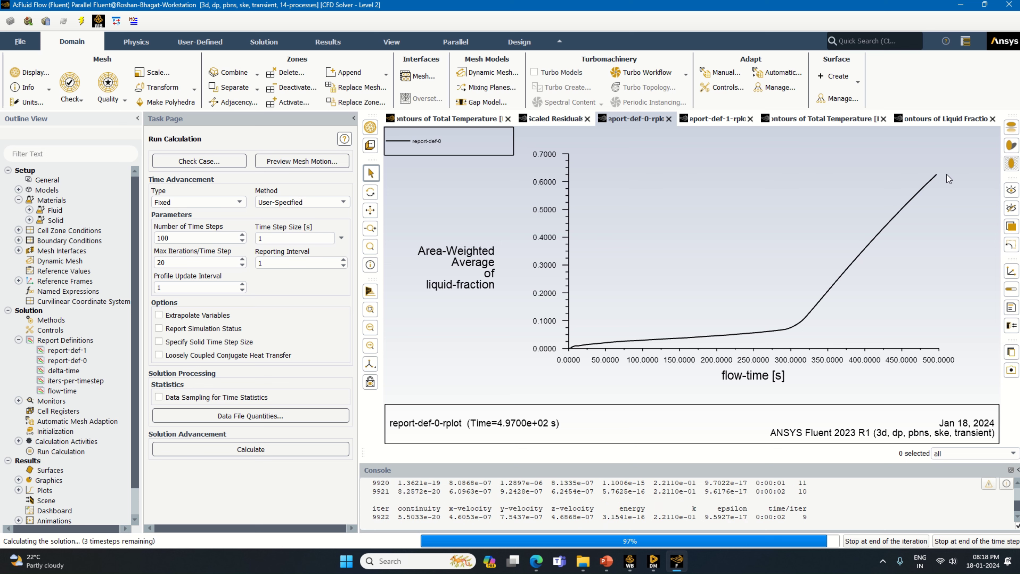
{"action": "left_click", "coordinate": [714, 121]}
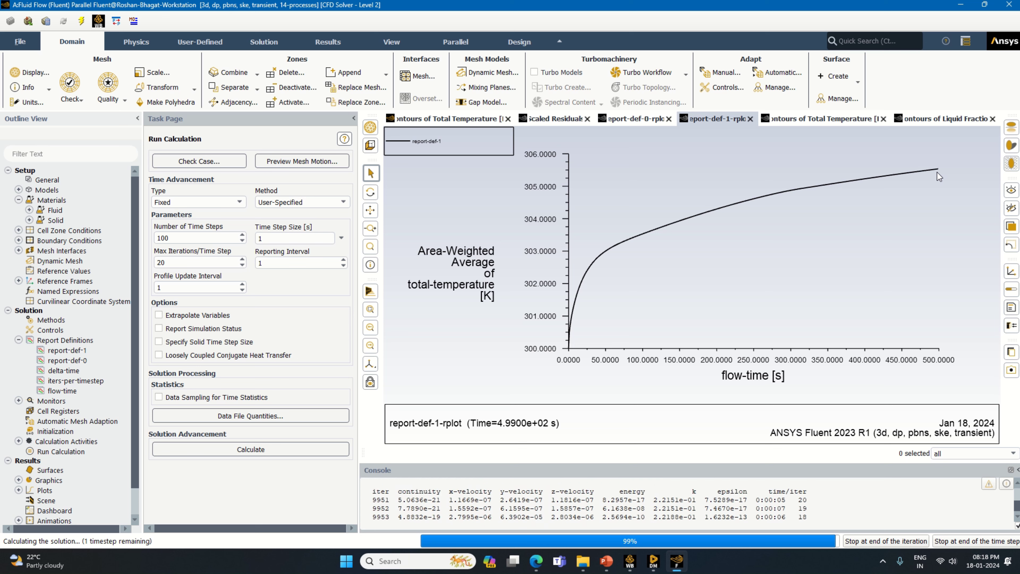
{"action": "left_click", "coordinate": [823, 120]}
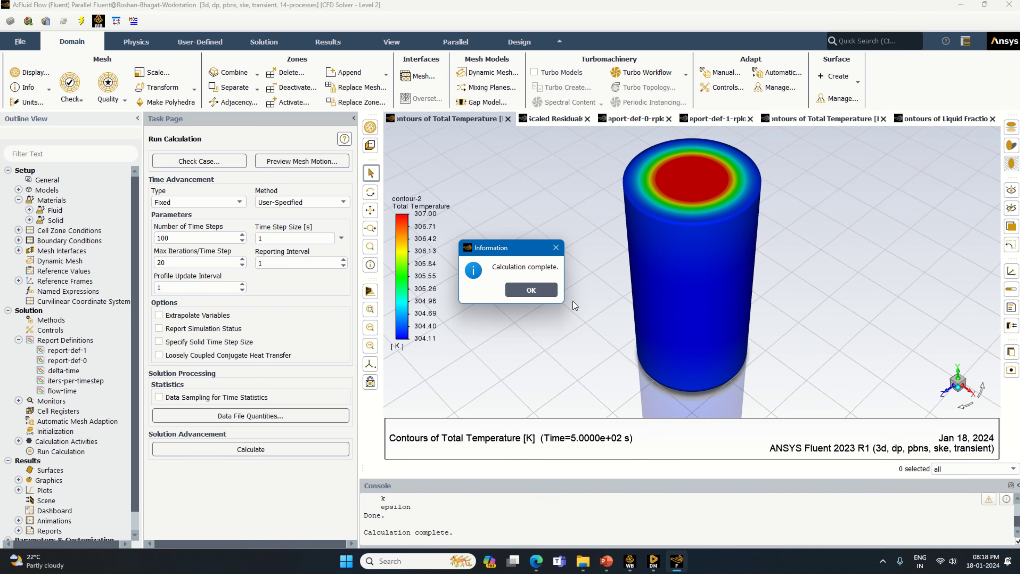
Dismiss the completion notice and review the liquid fraction and total temperature contours, the scaled residuals and the liquid fraction report plot.
{"action": "left_click", "coordinate": [551, 290]}
{"action": "left_click", "coordinate": [931, 125]}
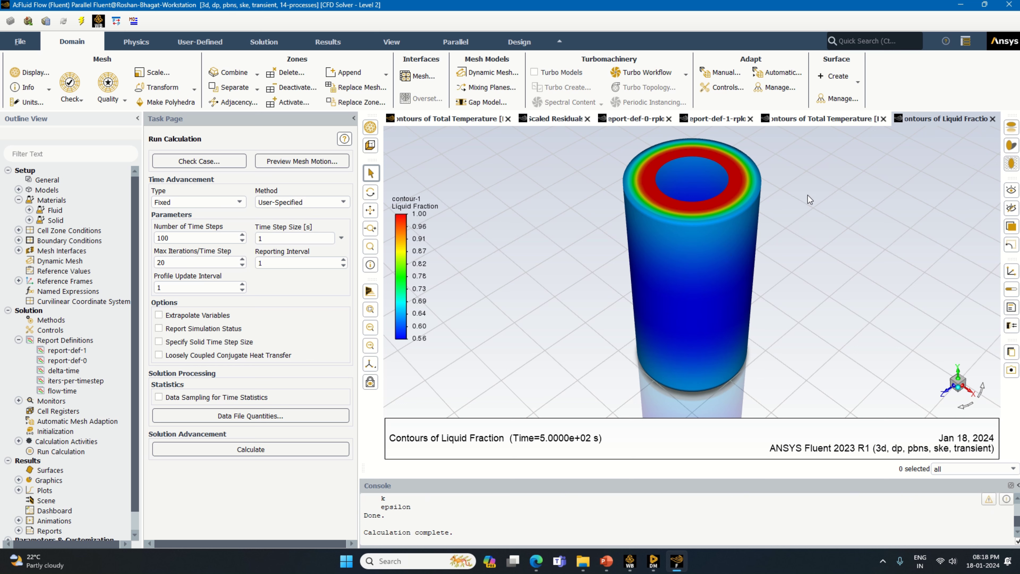
{"action": "left_click", "coordinate": [818, 121]}
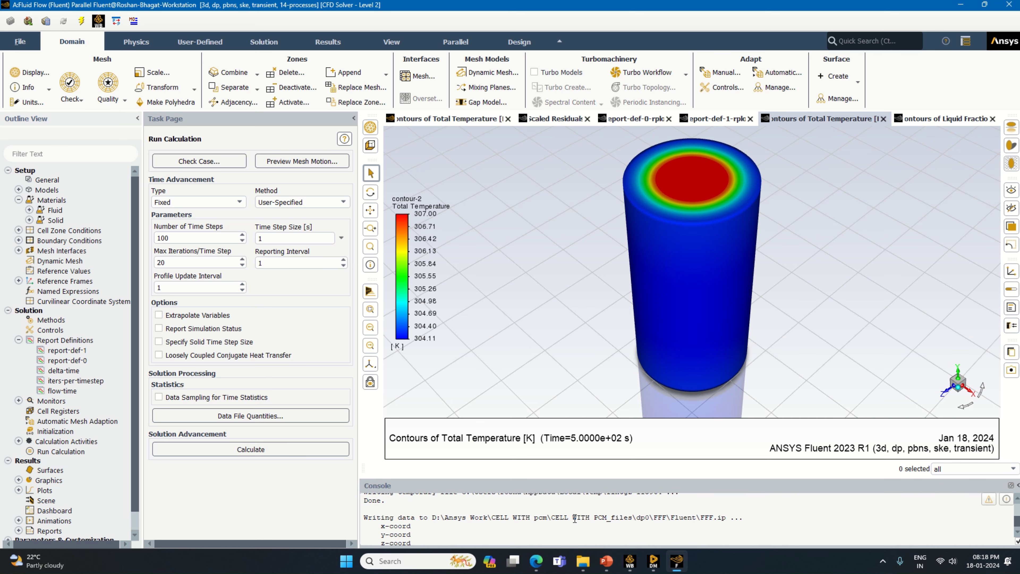
{"action": "left_click", "coordinate": [553, 120]}
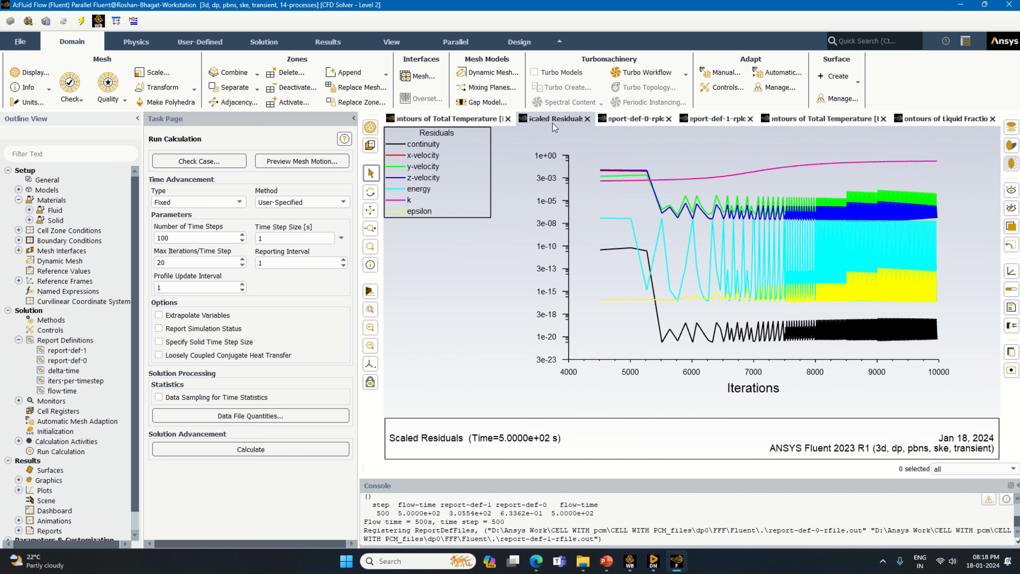
{"action": "left_click", "coordinate": [632, 120]}
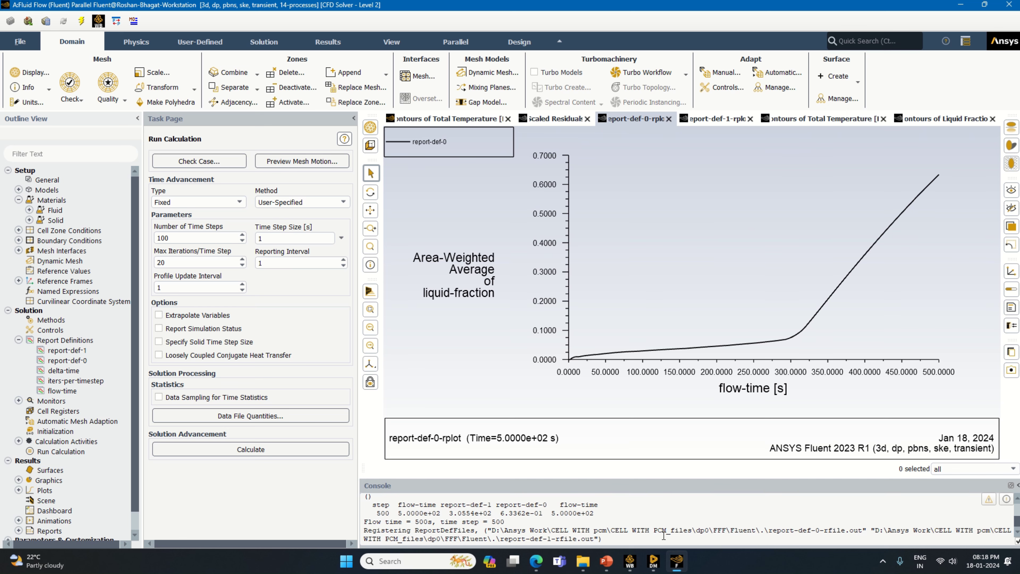
Switch to Workbench to save the project, and return to Fluent to start another calculation of 100 time steps.
{"action": "left_click", "coordinate": [630, 562]}
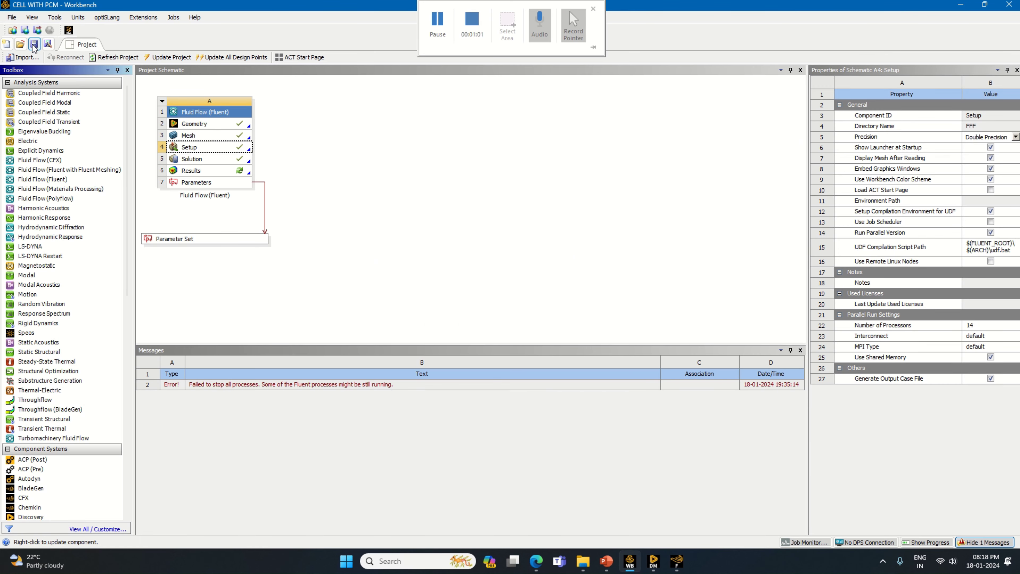
{"action": "left_click", "coordinate": [34, 45]}
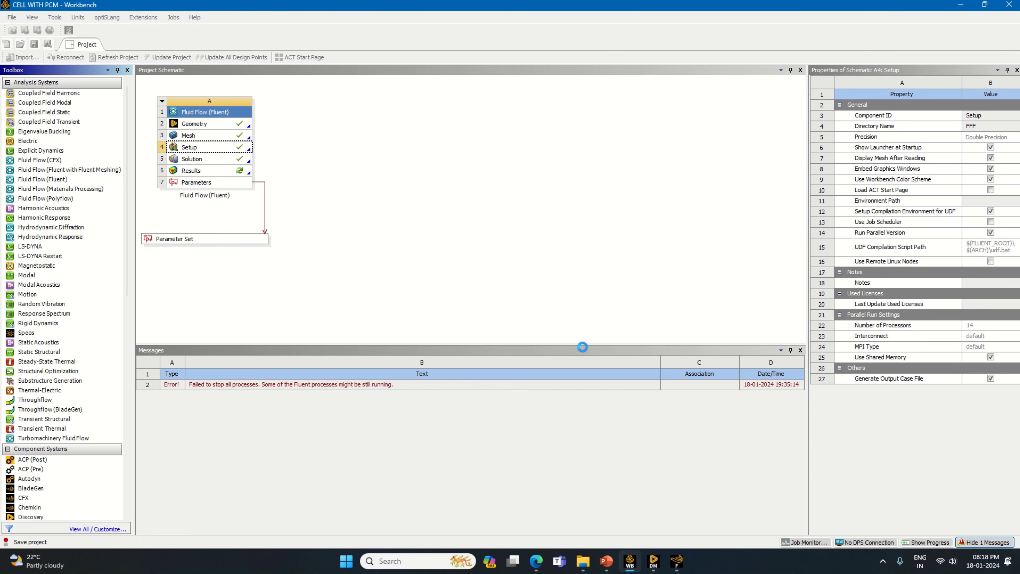
{"action": "left_click", "coordinate": [677, 562]}
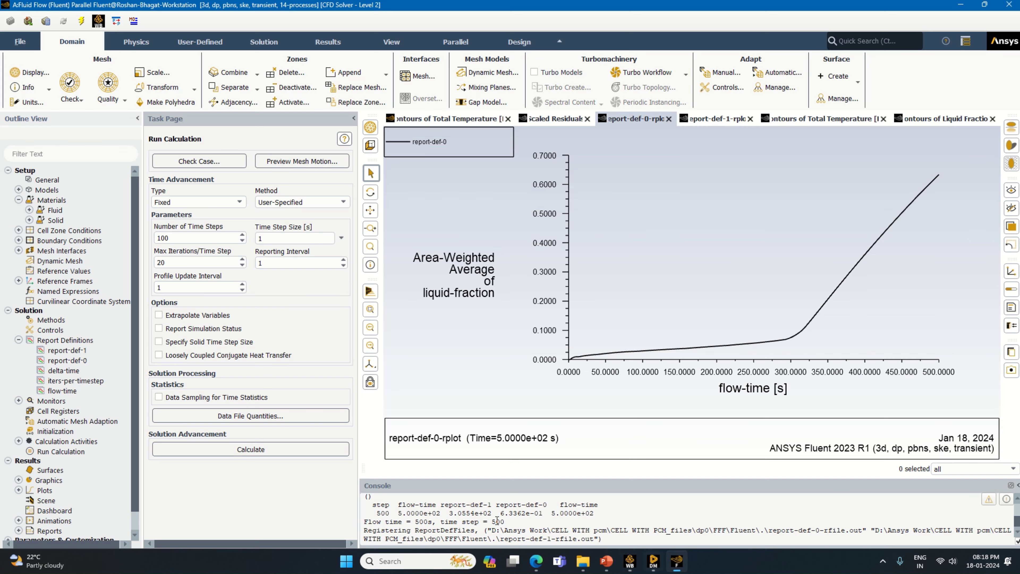
{"action": "left_click", "coordinate": [230, 452]}
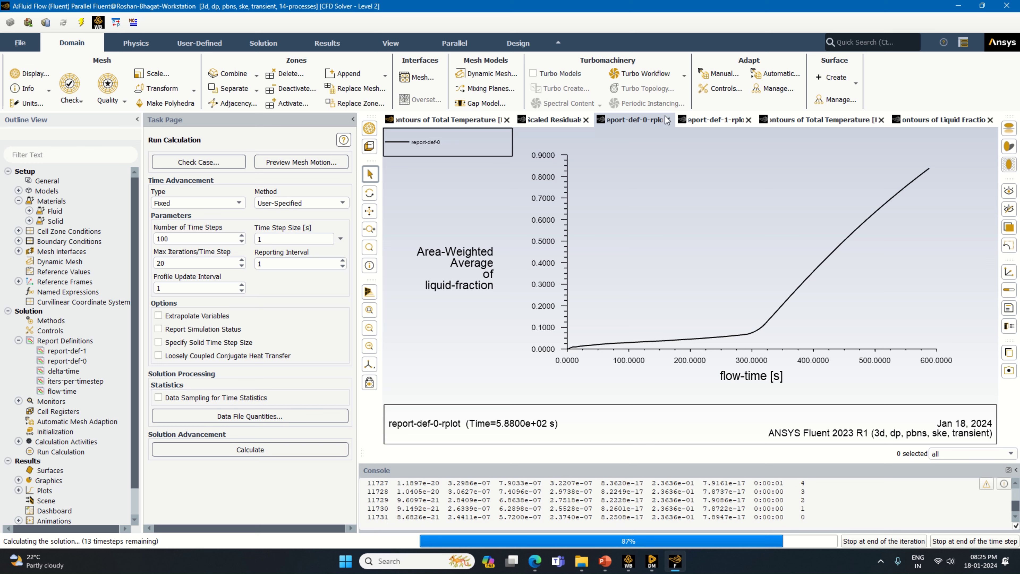
Monitor the total temperature report plot, both contours and the liquid fraction report plot during the extended run.
{"action": "left_click", "coordinate": [707, 120]}
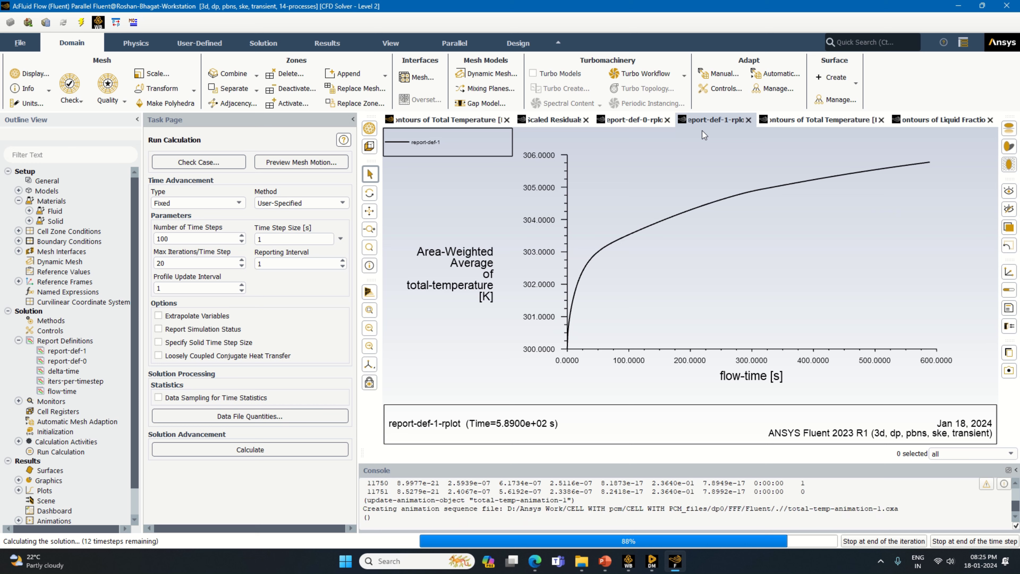
{"action": "left_click", "coordinate": [787, 120]}
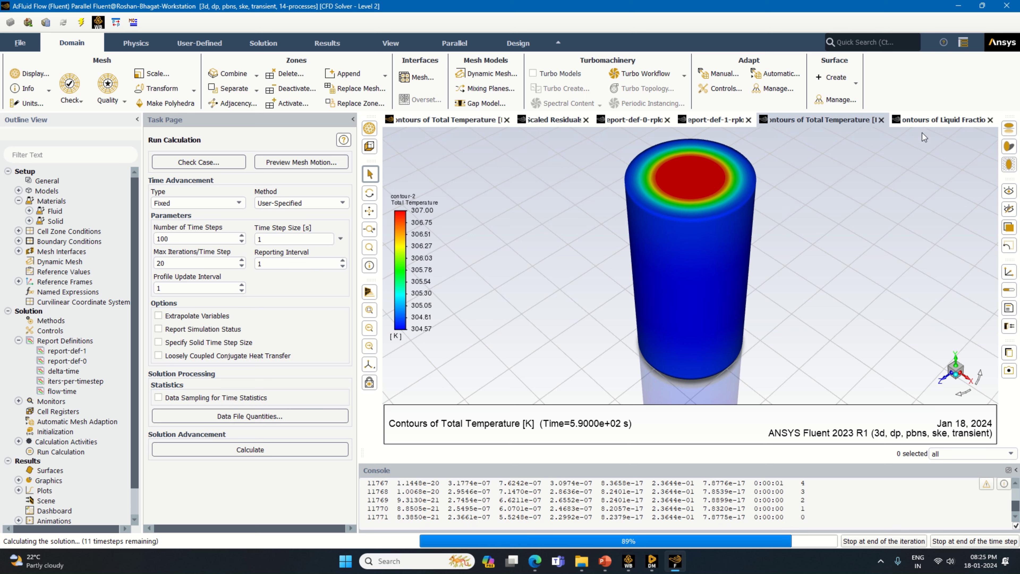
{"action": "left_click", "coordinate": [926, 122]}
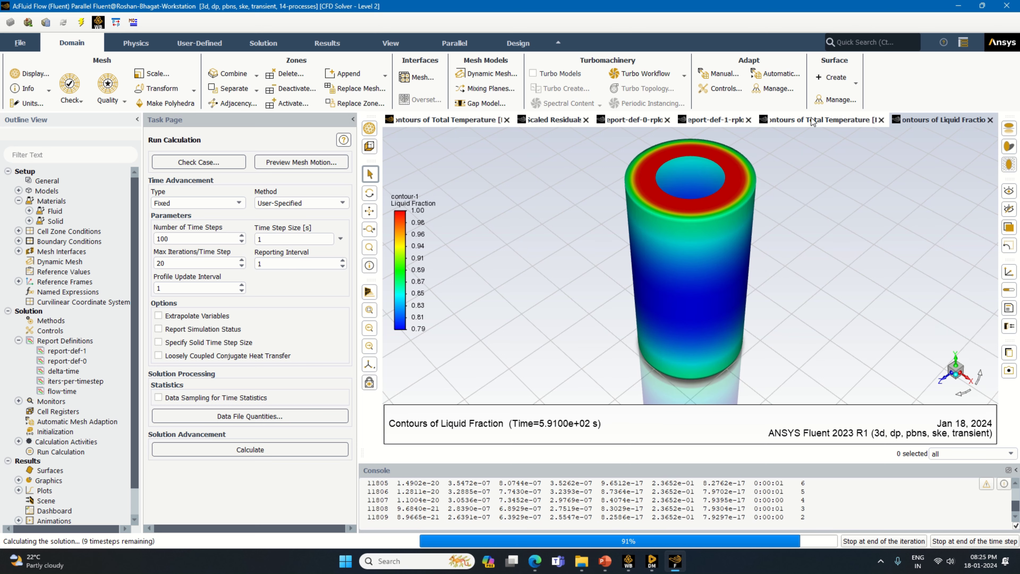
{"action": "left_click", "coordinate": [703, 121]}
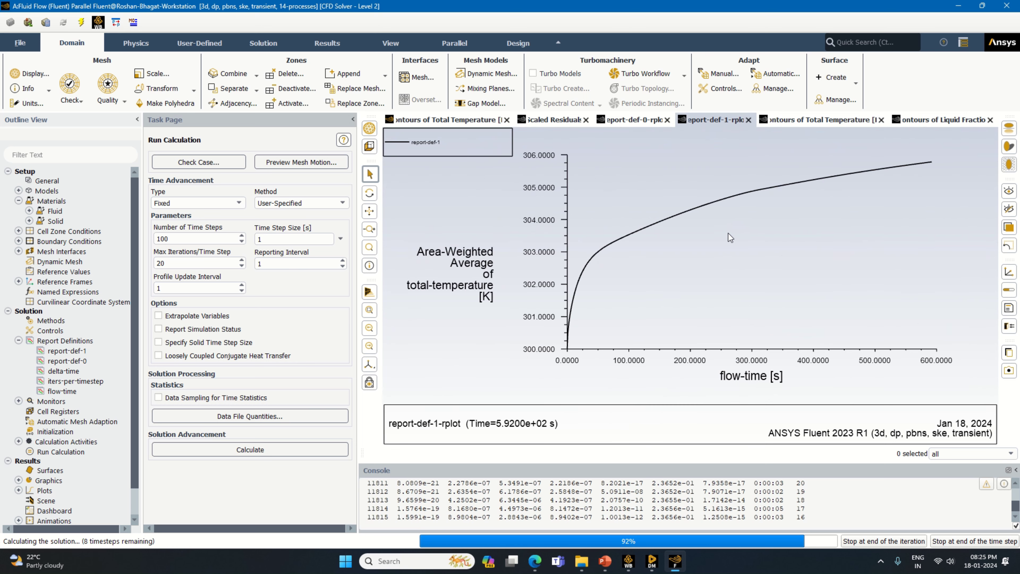
{"action": "left_click", "coordinate": [629, 121]}
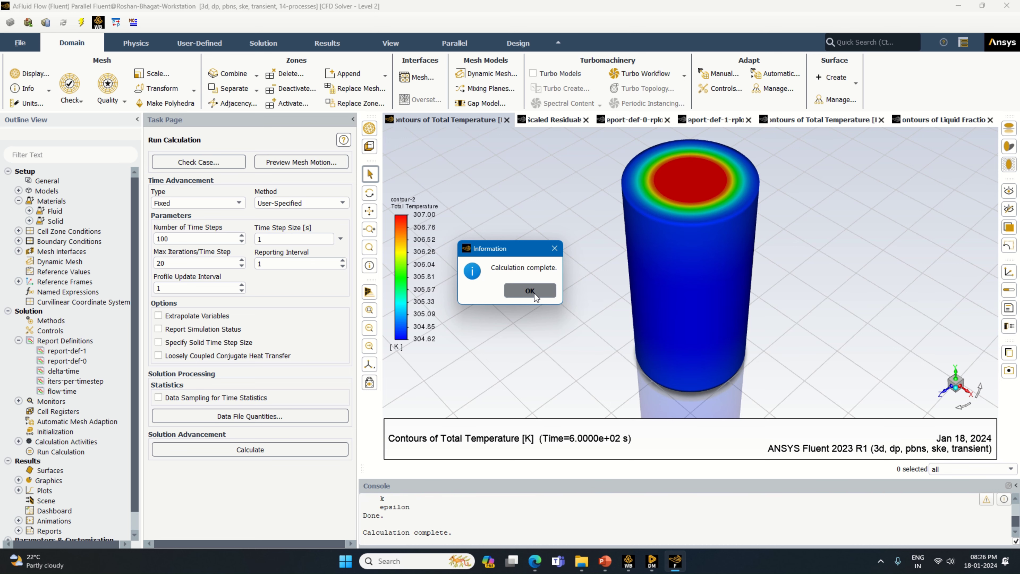
Dismiss the completion notice and review the liquid fraction and total temperature report plots and their contours at the end of the run.
{"action": "left_click", "coordinate": [530, 291]}
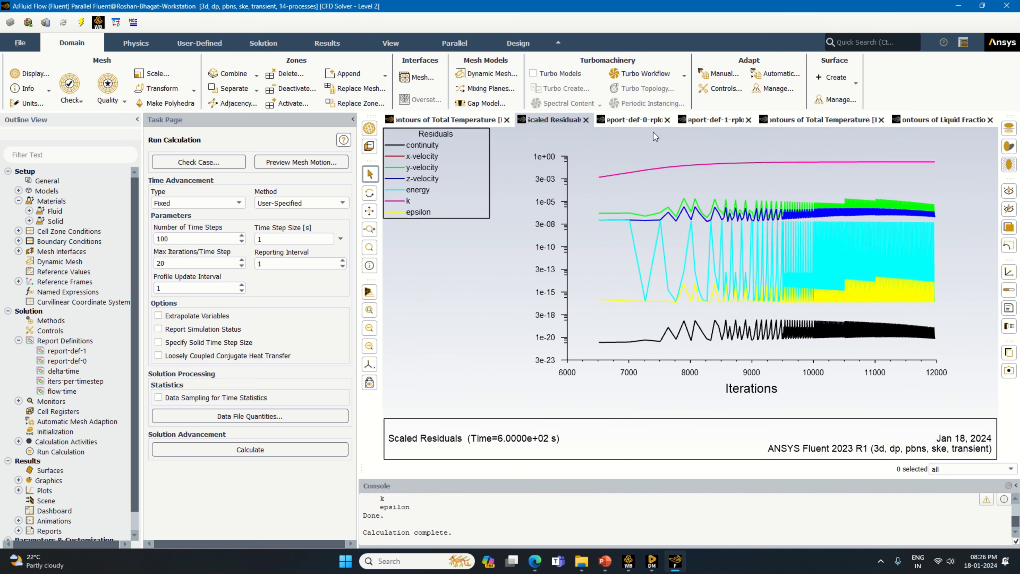
{"action": "left_click", "coordinate": [645, 122]}
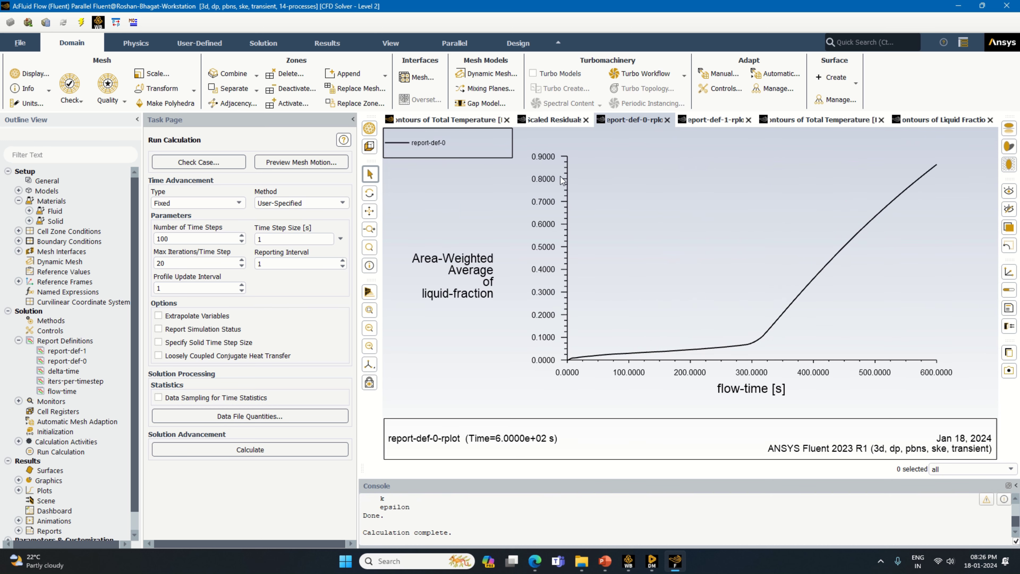
{"action": "left_click", "coordinate": [705, 122]}
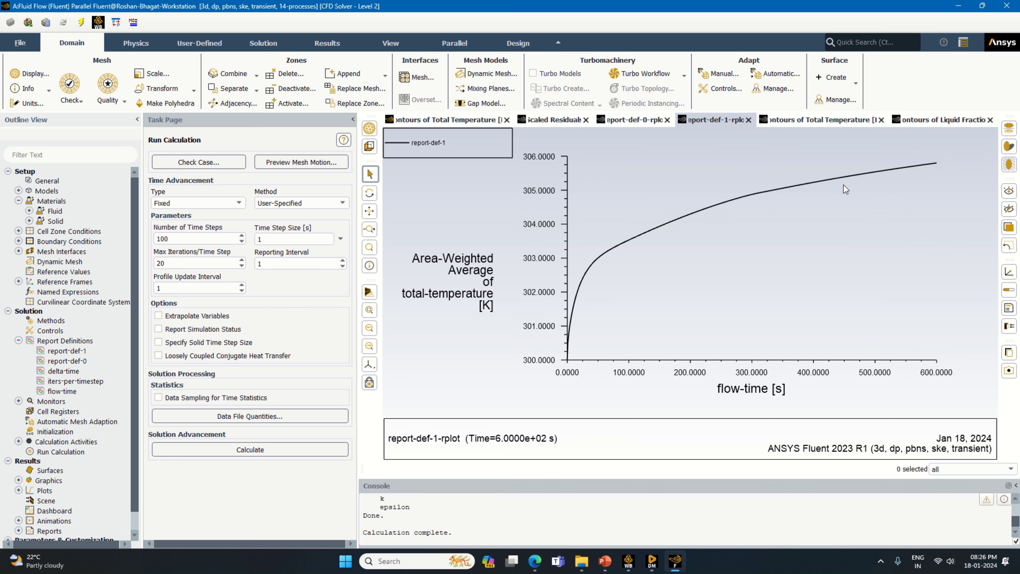
{"action": "left_click", "coordinate": [832, 123]}
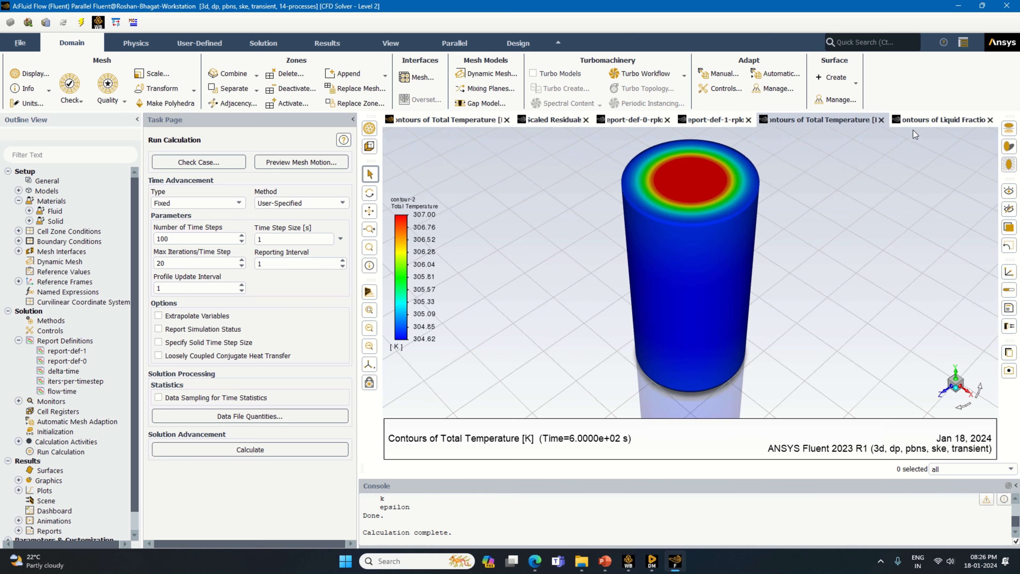
{"action": "left_click", "coordinate": [929, 124]}
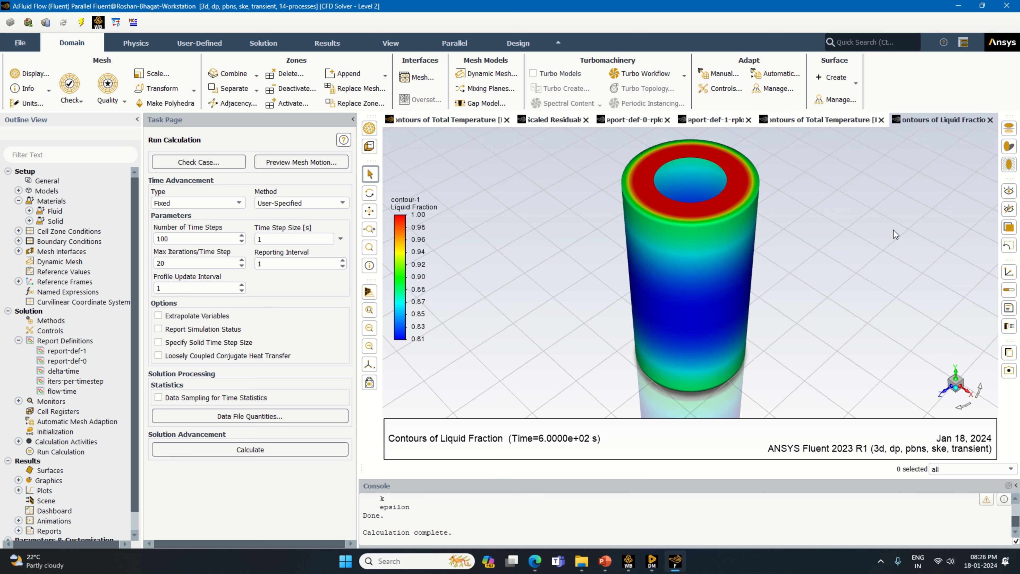